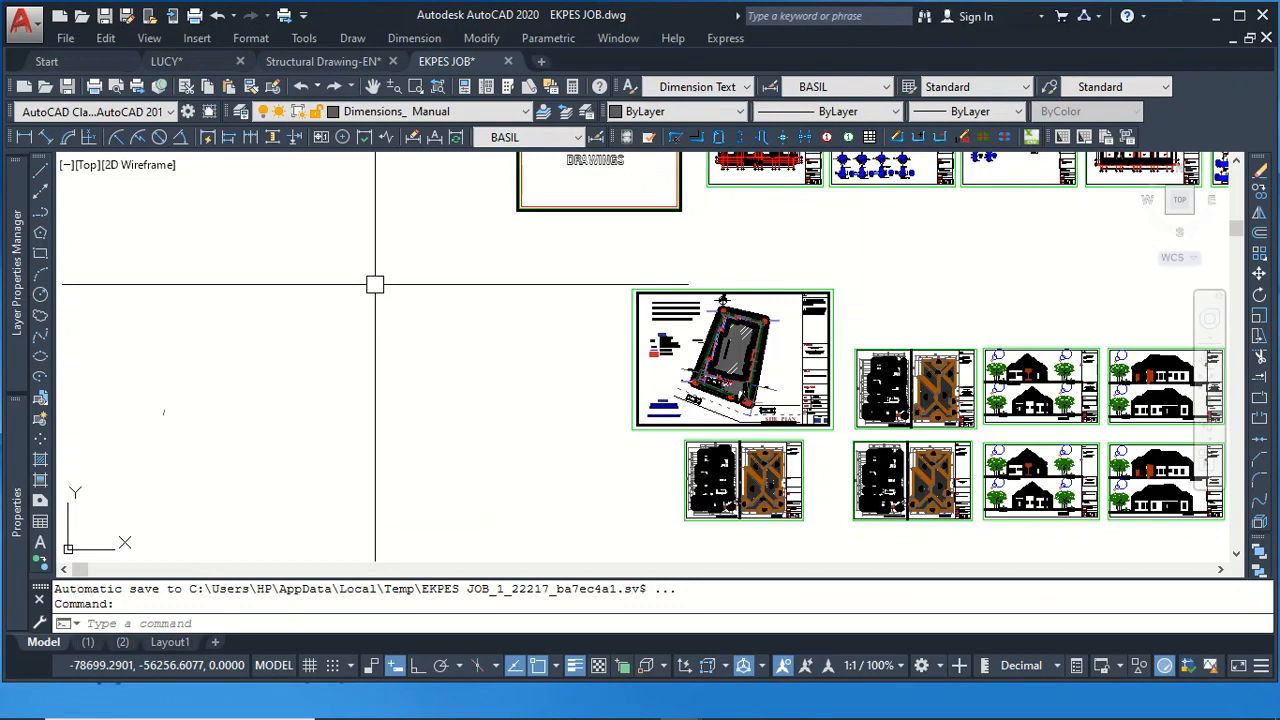
{"action": "mouse_move", "coordinate": [16, 270]}
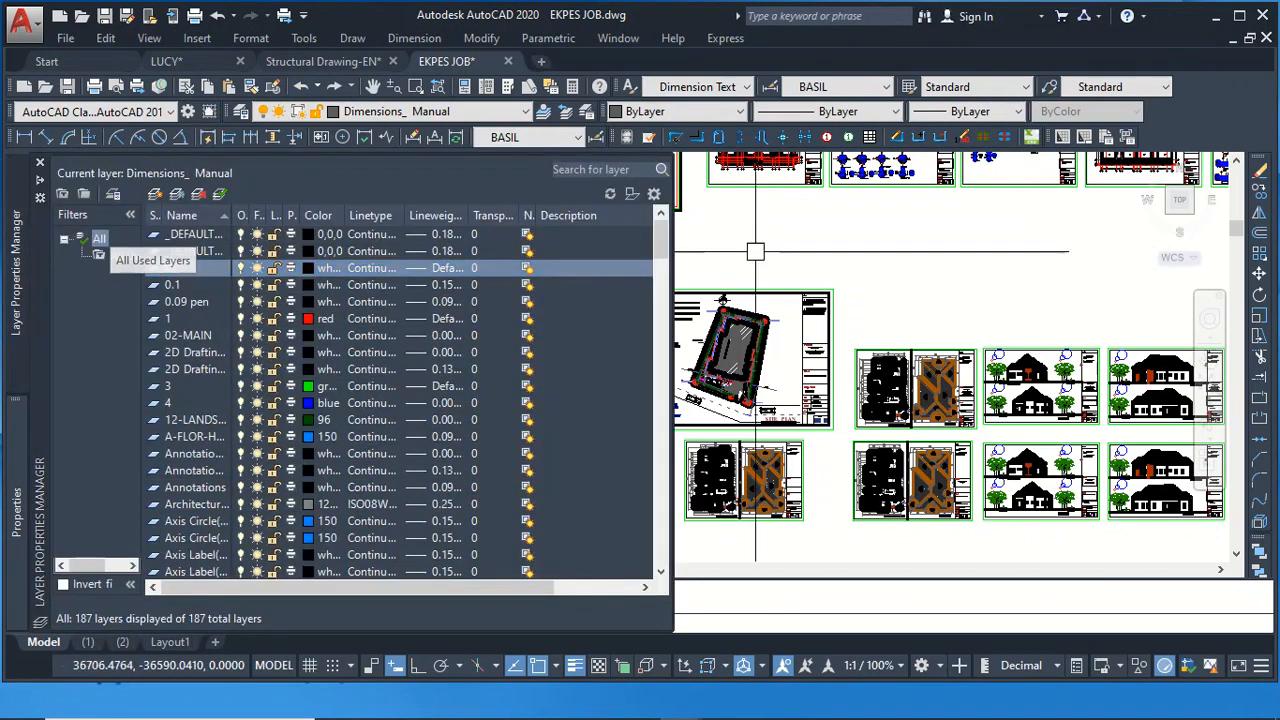
{"action": "left_click", "coordinate": [831, 233]}
{"action": "left_click", "coordinate": [778, 262]}
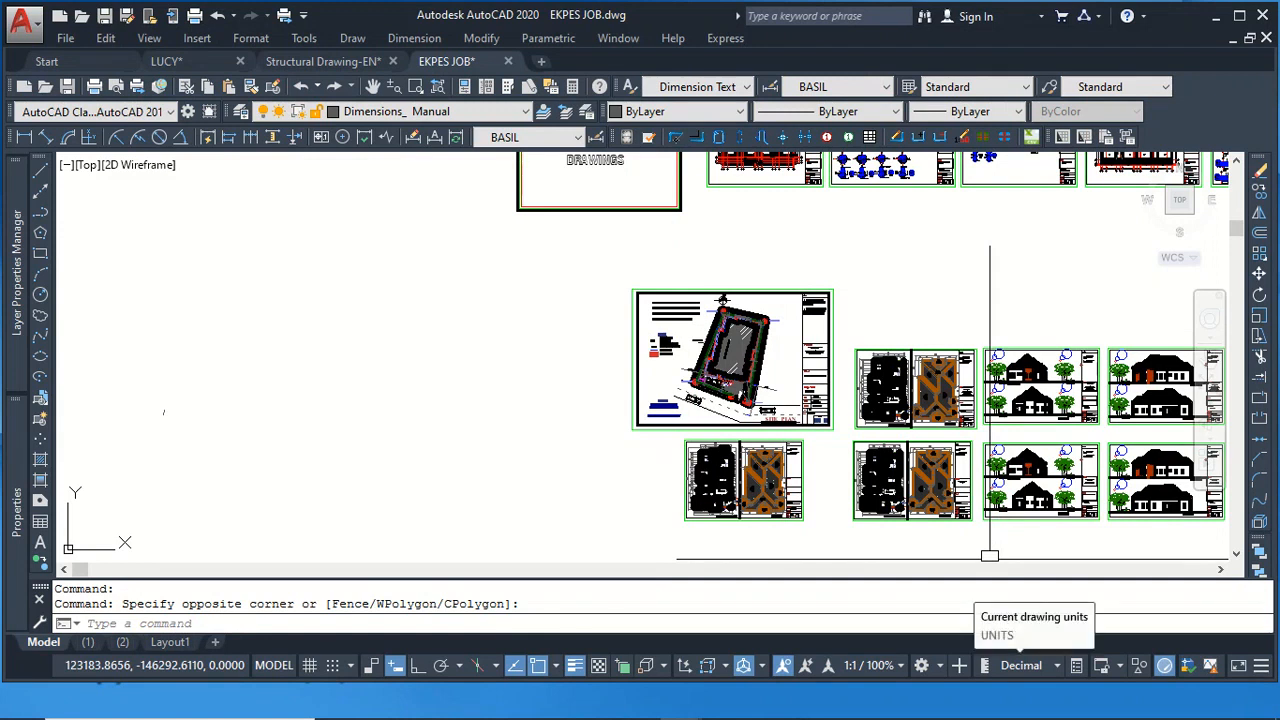
Switch the workspace of the EKPES JOB drawing to Drafting & Annotation
{"action": "left_click", "coordinate": [1021, 665]}
{"action": "left_click", "coordinate": [921, 665]}
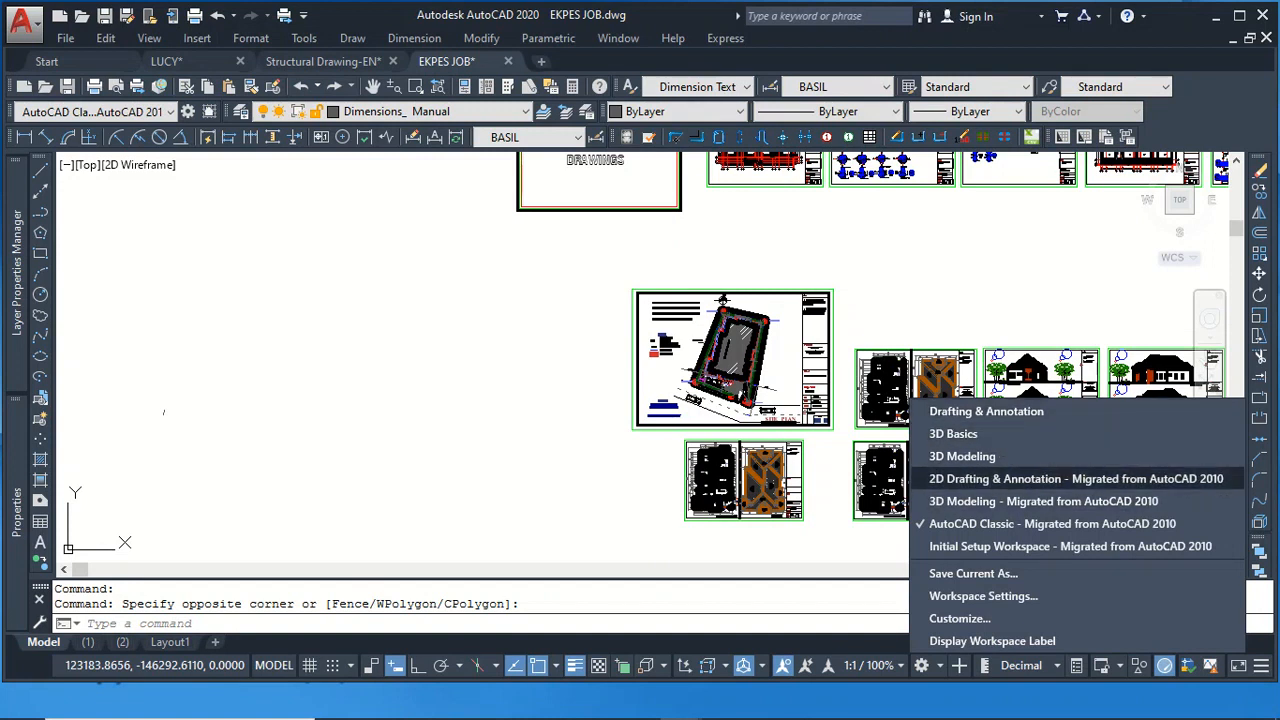
{"action": "left_click", "coordinate": [986, 411]}
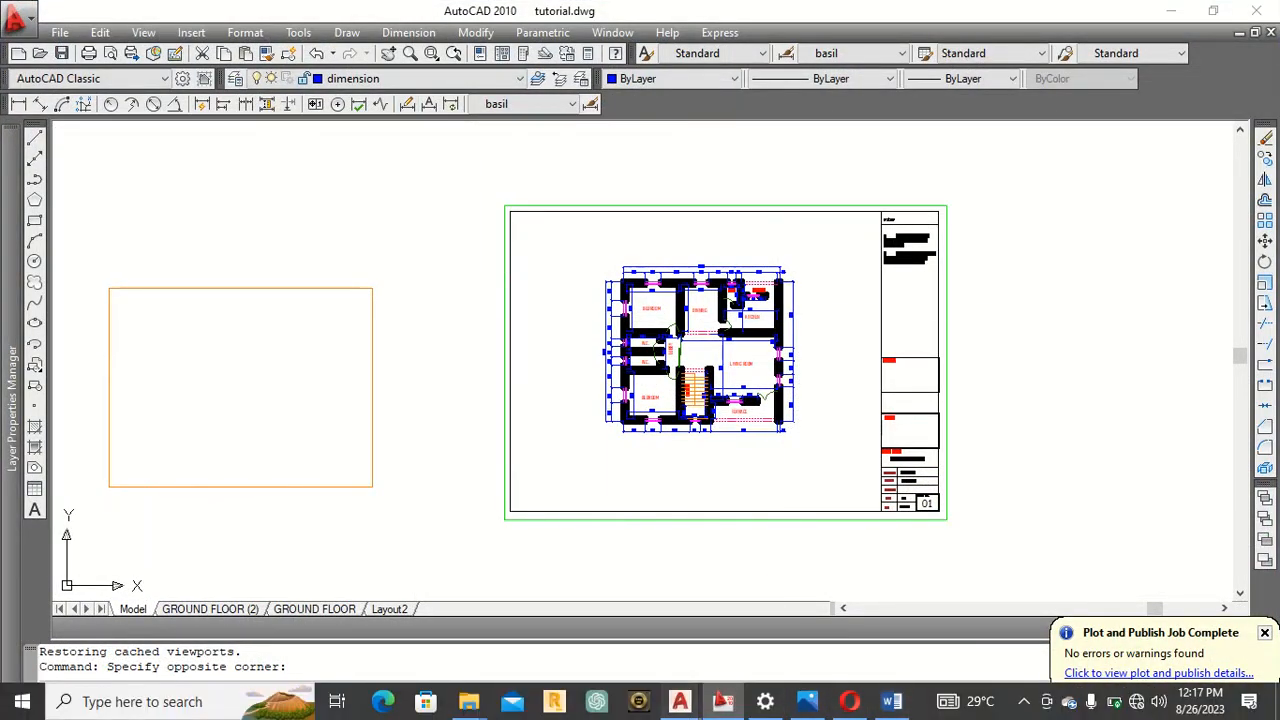
{"action": "left_click", "coordinate": [680, 702]}
{"action": "left_click", "coordinate": [862, 622]}
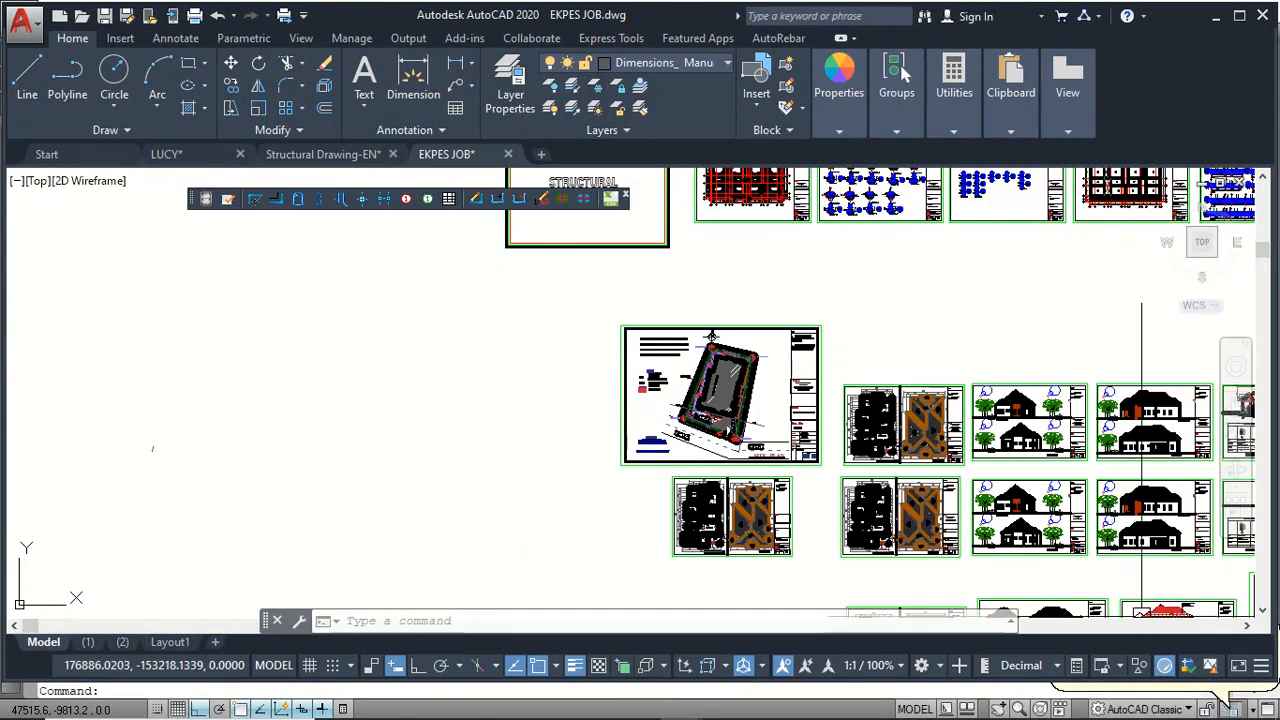
Restore the AutoCAD Classic - Migrated from AutoCAD 2010 workspace and dock the two floating toolbars beneath the layer controls
{"action": "left_click", "coordinate": [921, 665]}
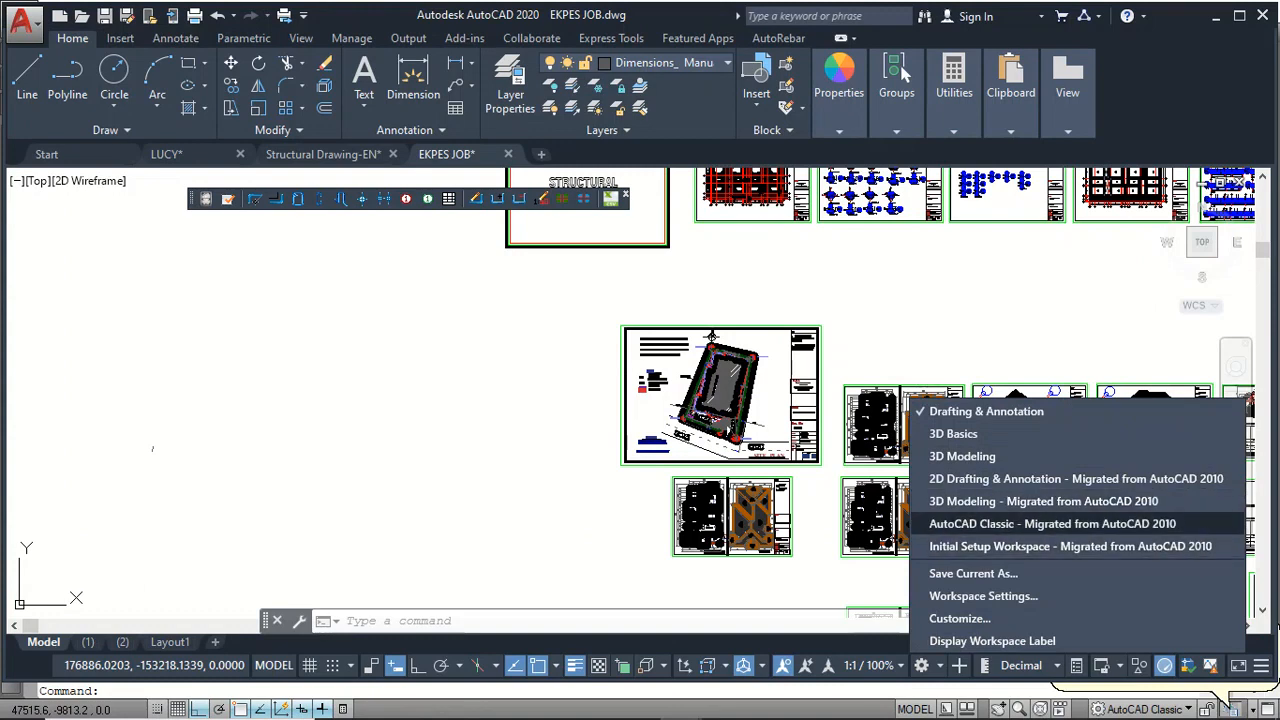
{"action": "left_click", "coordinate": [1052, 523]}
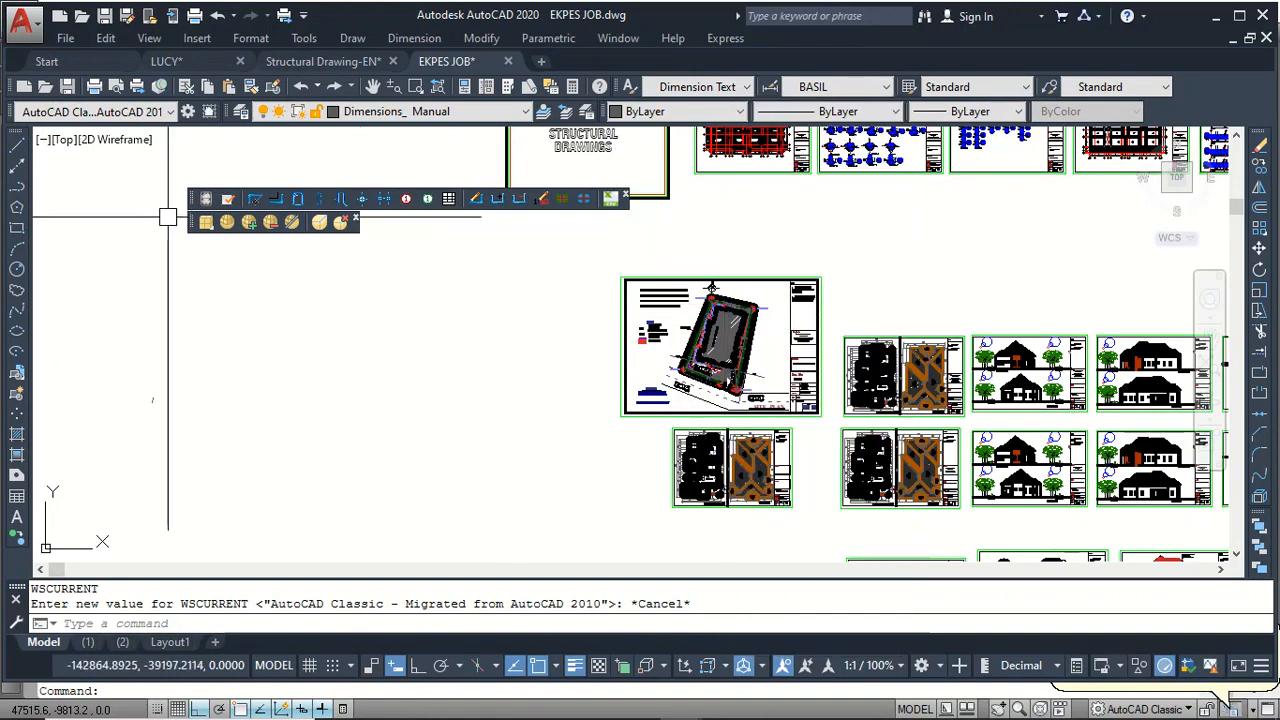
{"action": "left_click_drag", "start_coordinate": [191, 200], "coordinate": [190, 201]}
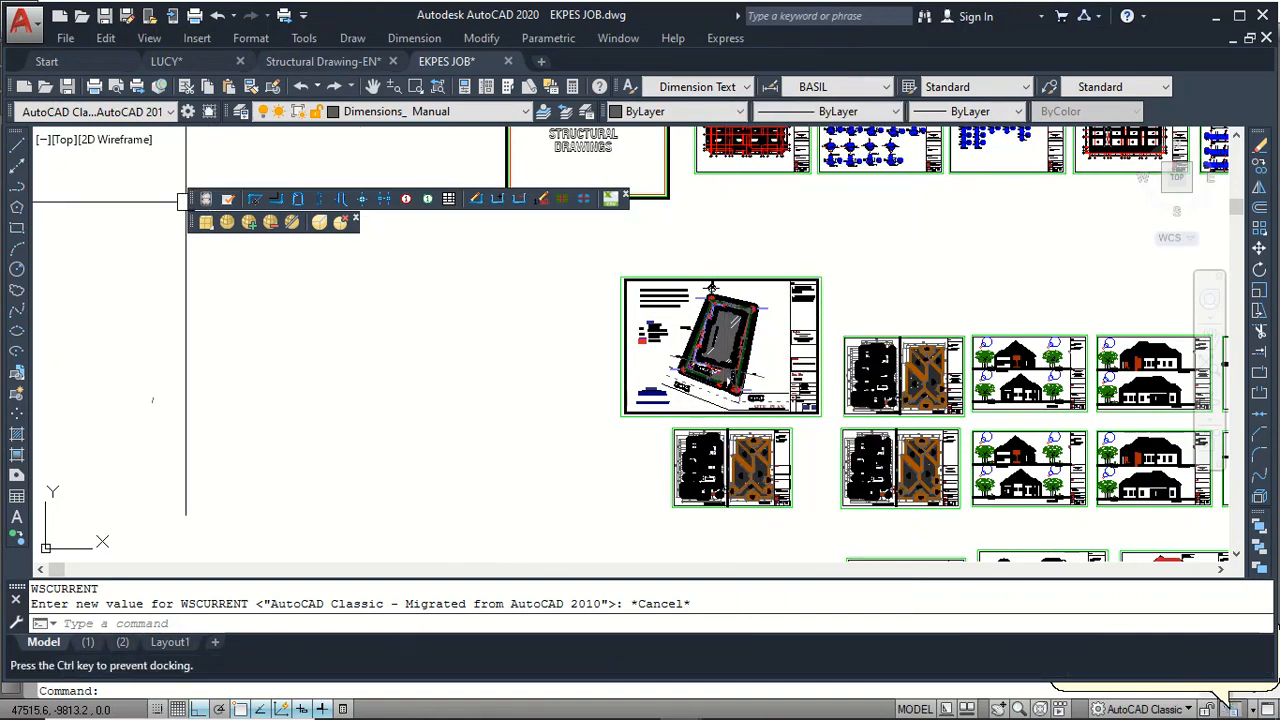
{"action": "left_click_drag", "start_coordinate": [190, 201], "coordinate": [60, 136]}
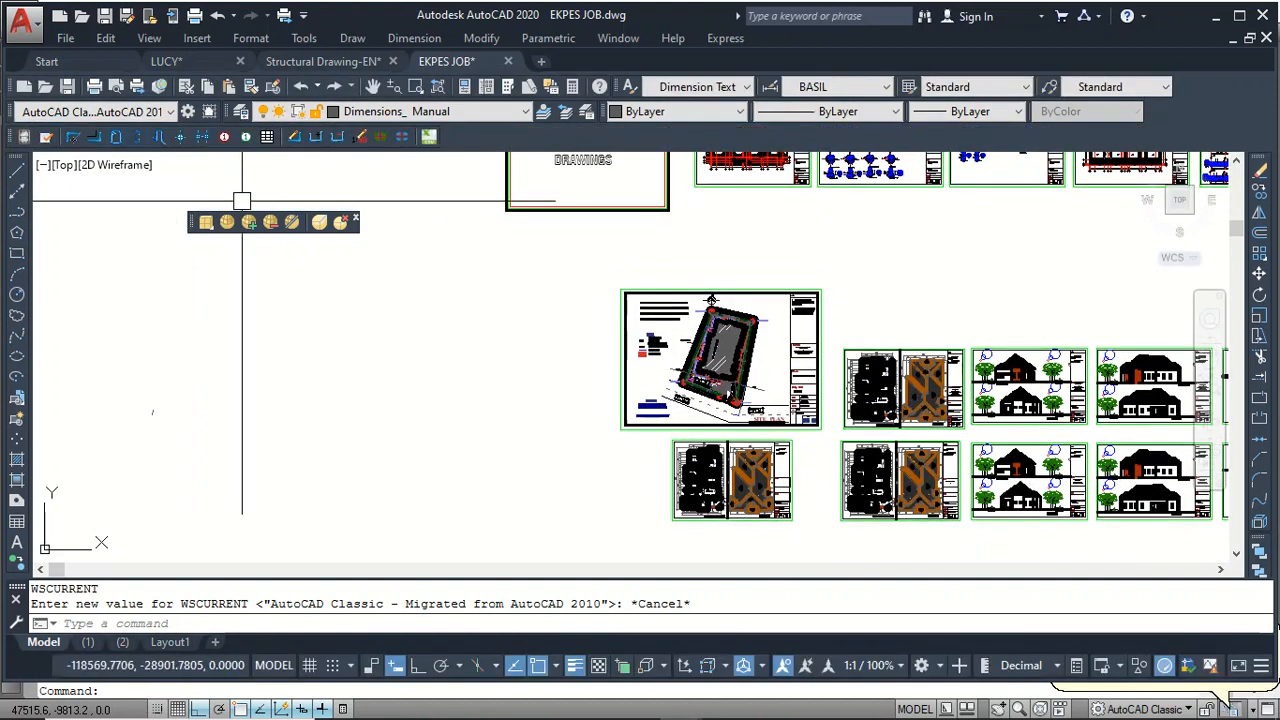
{"action": "left_click_drag", "start_coordinate": [193, 222], "coordinate": [446, 137]}
{"action": "scroll", "coordinate": [740, 337], "scroll_direction": "down", "scroll_amount": 5}
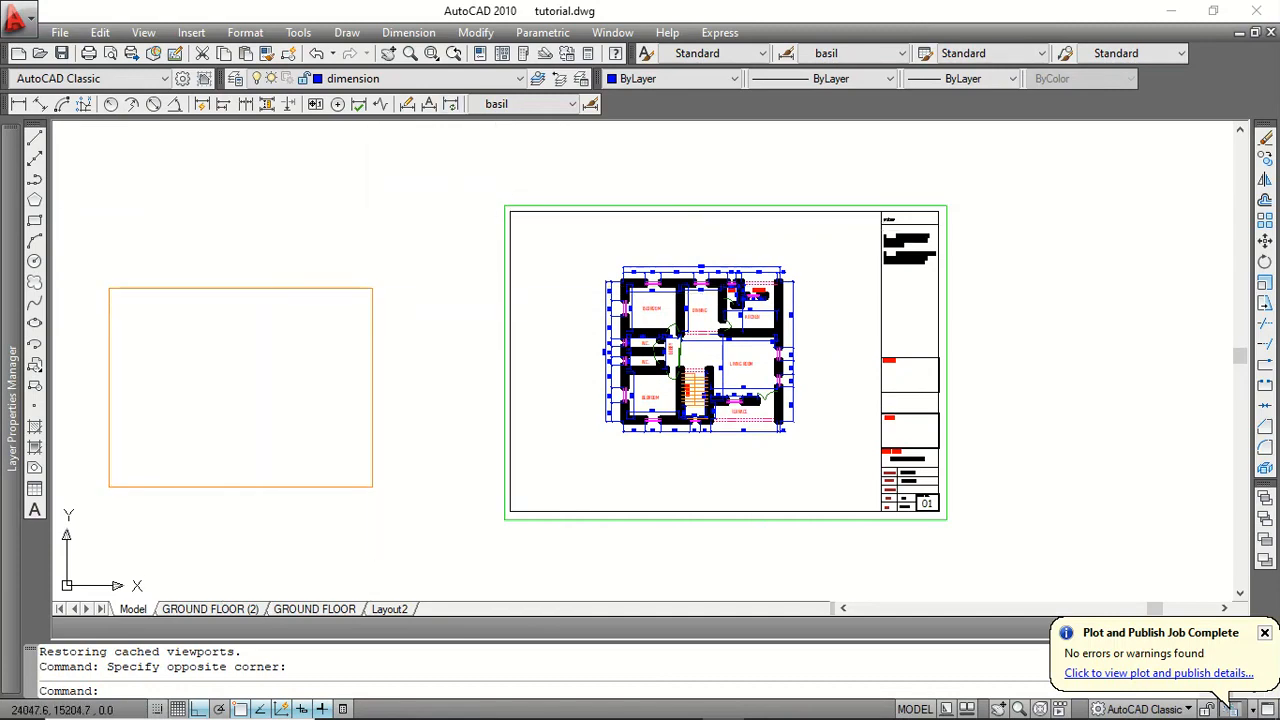
{"action": "right_click", "coordinate": [419, 228]}
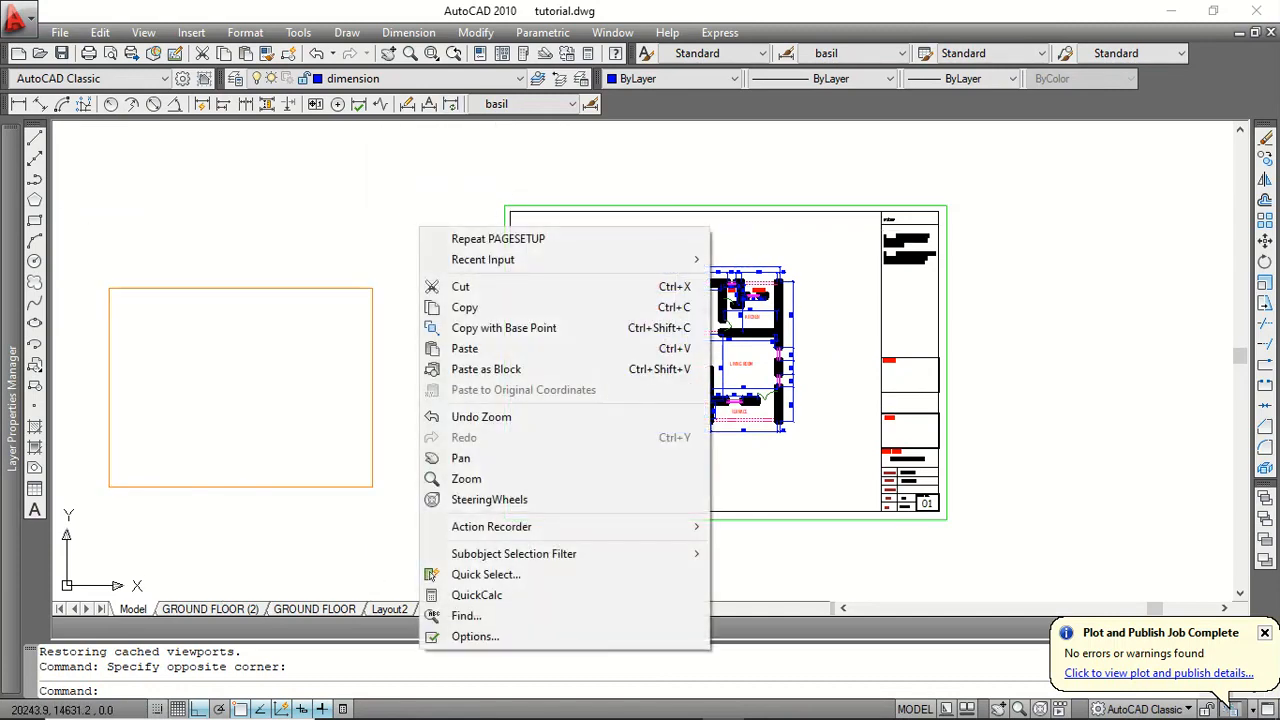
{"action": "left_click", "coordinate": [306, 202]}
{"action": "left_click", "coordinate": [309, 235]}
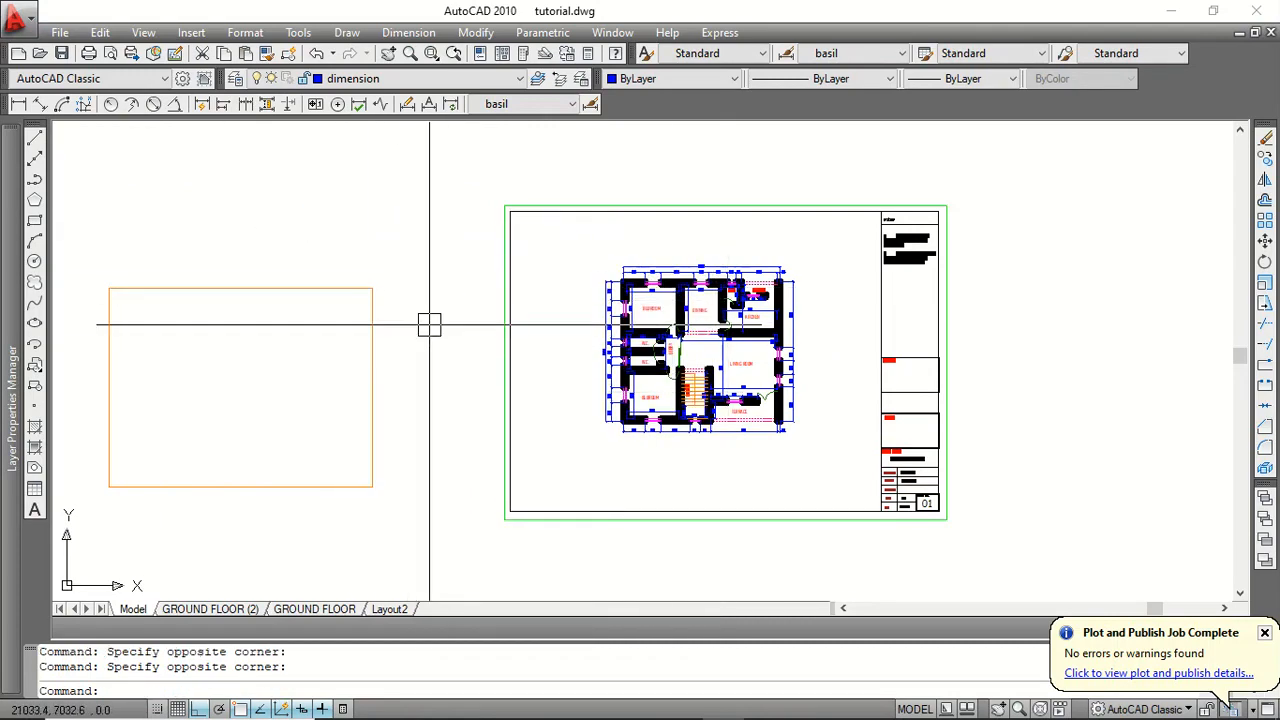
Examine the object snap marker at the upper bedroom's inner wall corner using the Line command, without drawing anything
{"action": "scroll", "coordinate": [635, 276], "scroll_direction": "up", "scroll_amount": 5}
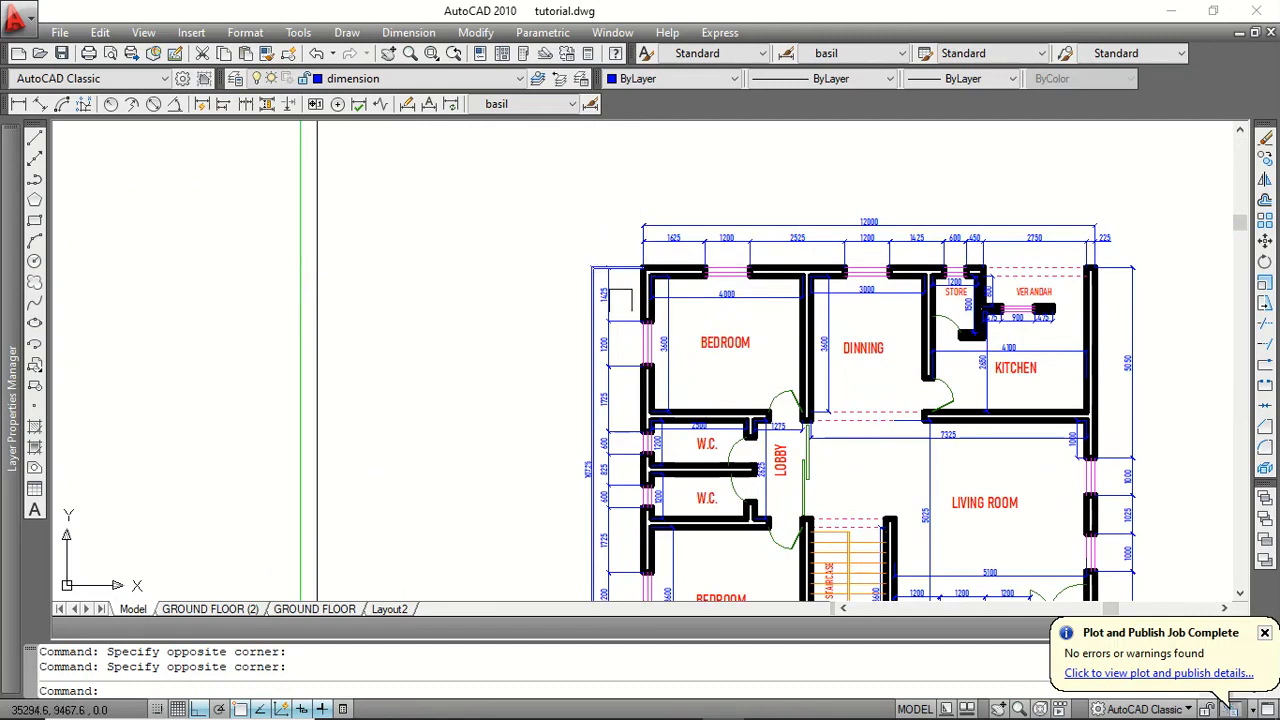
{"action": "left_click", "coordinate": [34, 137]}
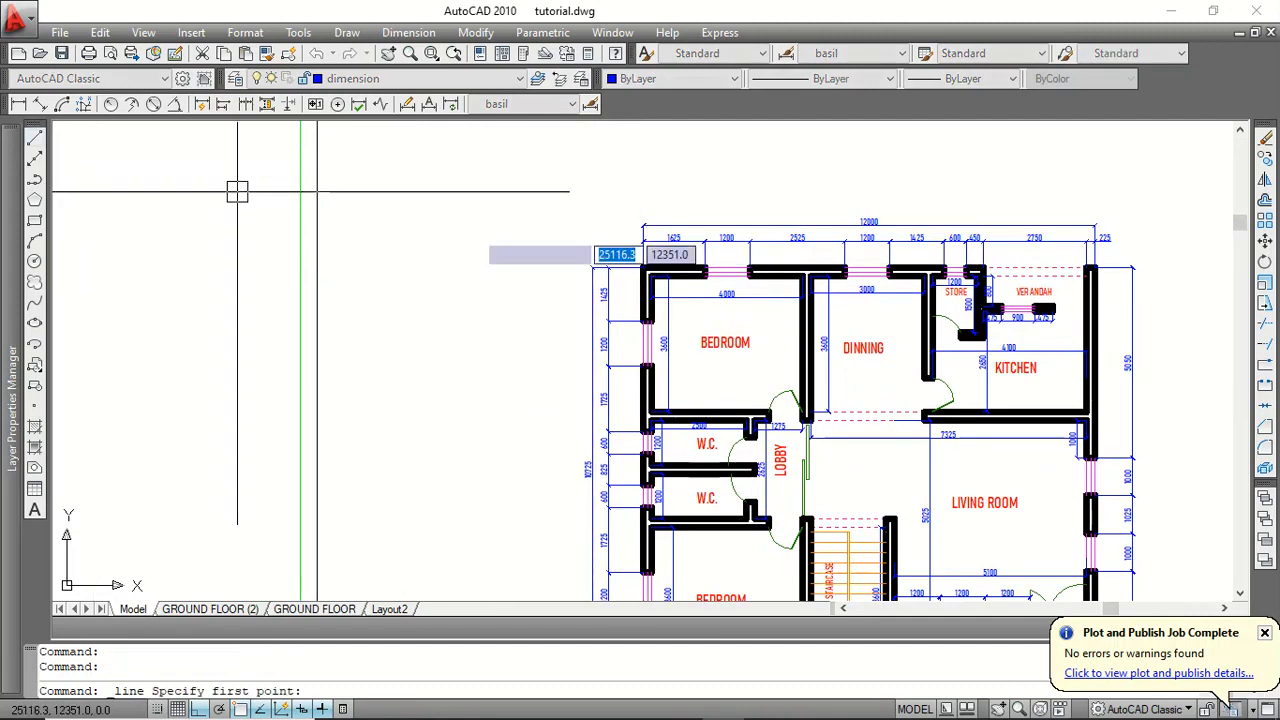
{"action": "scroll", "coordinate": [660, 272], "scroll_direction": "up", "scroll_amount": 5}
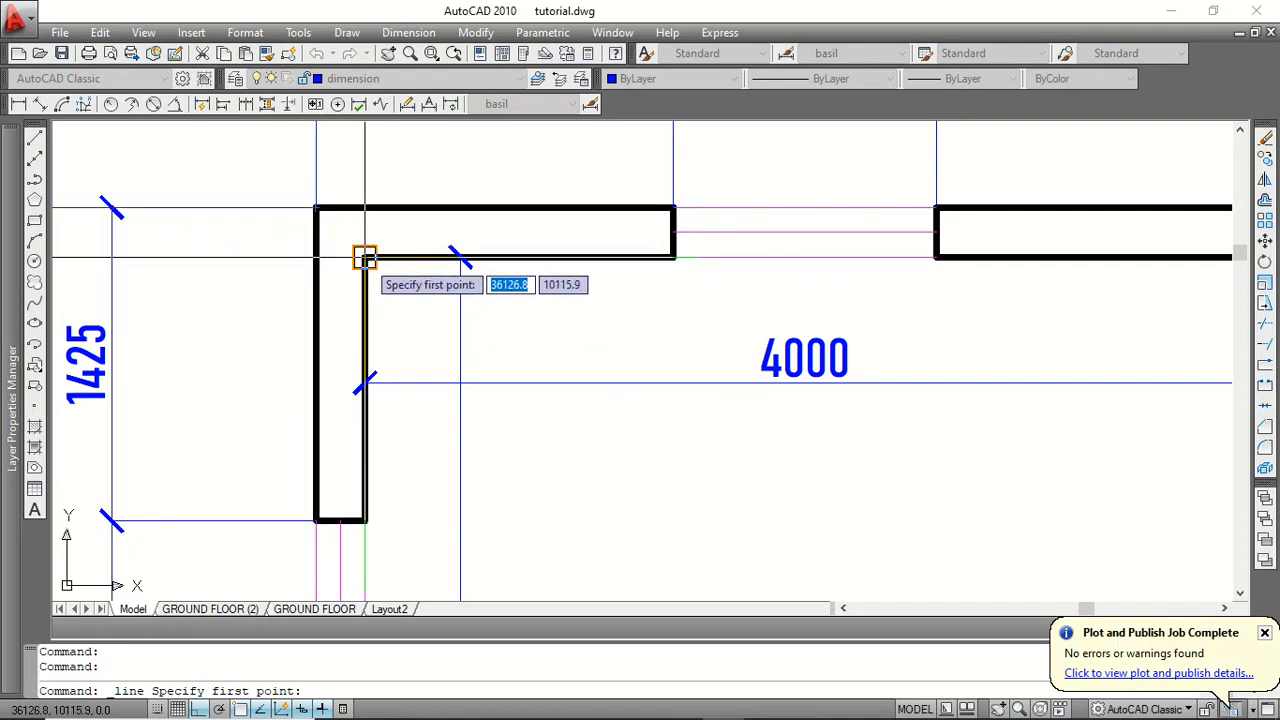
{"action": "scroll", "coordinate": [600, 240], "scroll_direction": "down", "scroll_amount": 6}
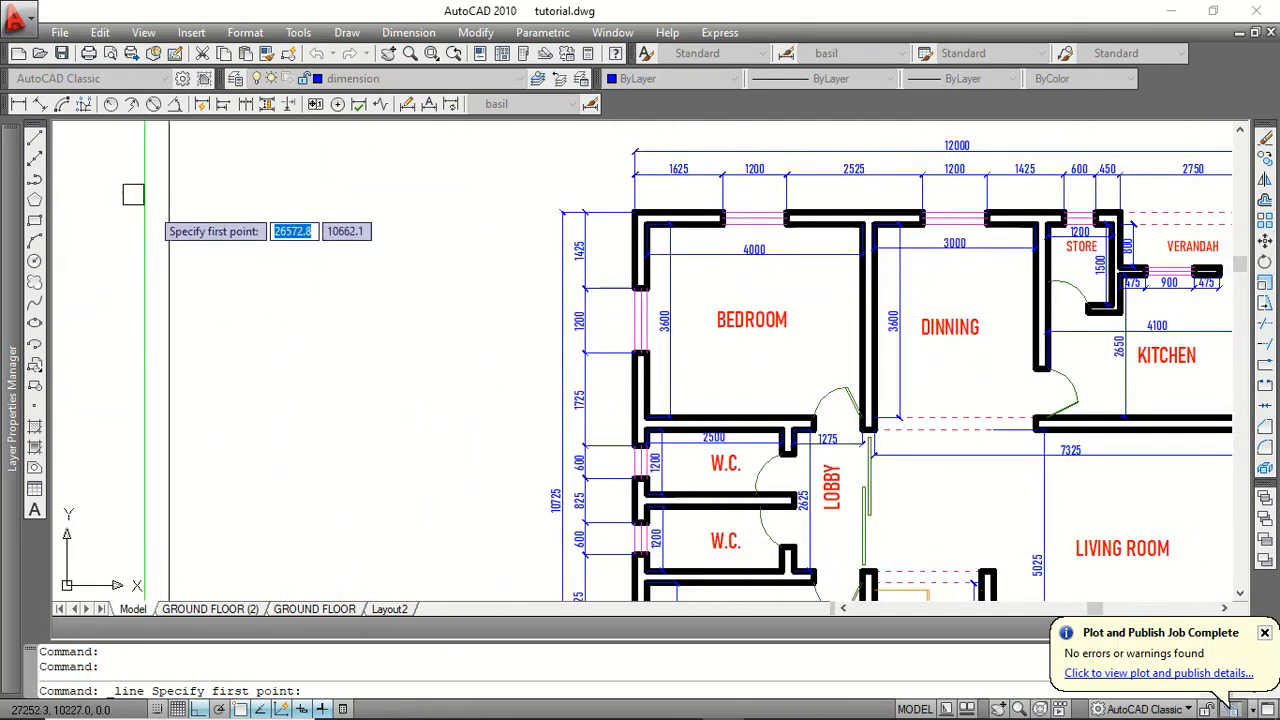
{"action": "key", "text": "Escape"}
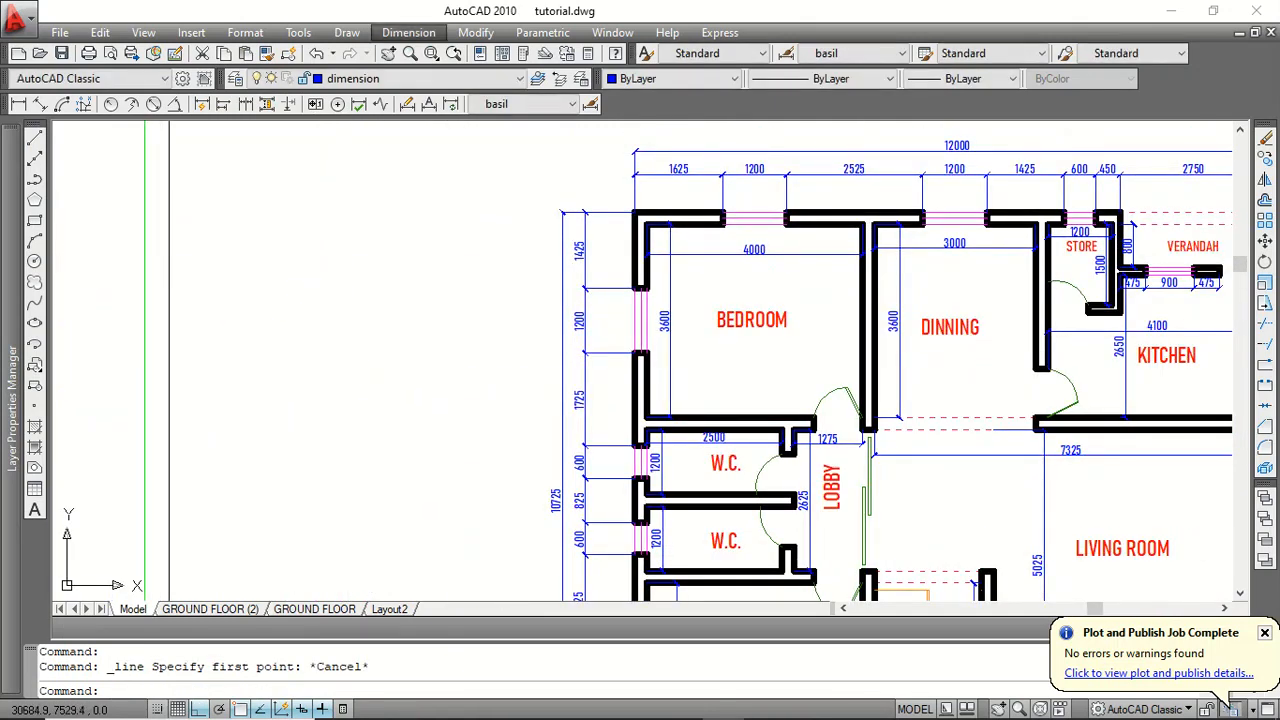
{"action": "left_click", "coordinate": [510, 394]}
{"action": "left_click", "coordinate": [549, 429]}
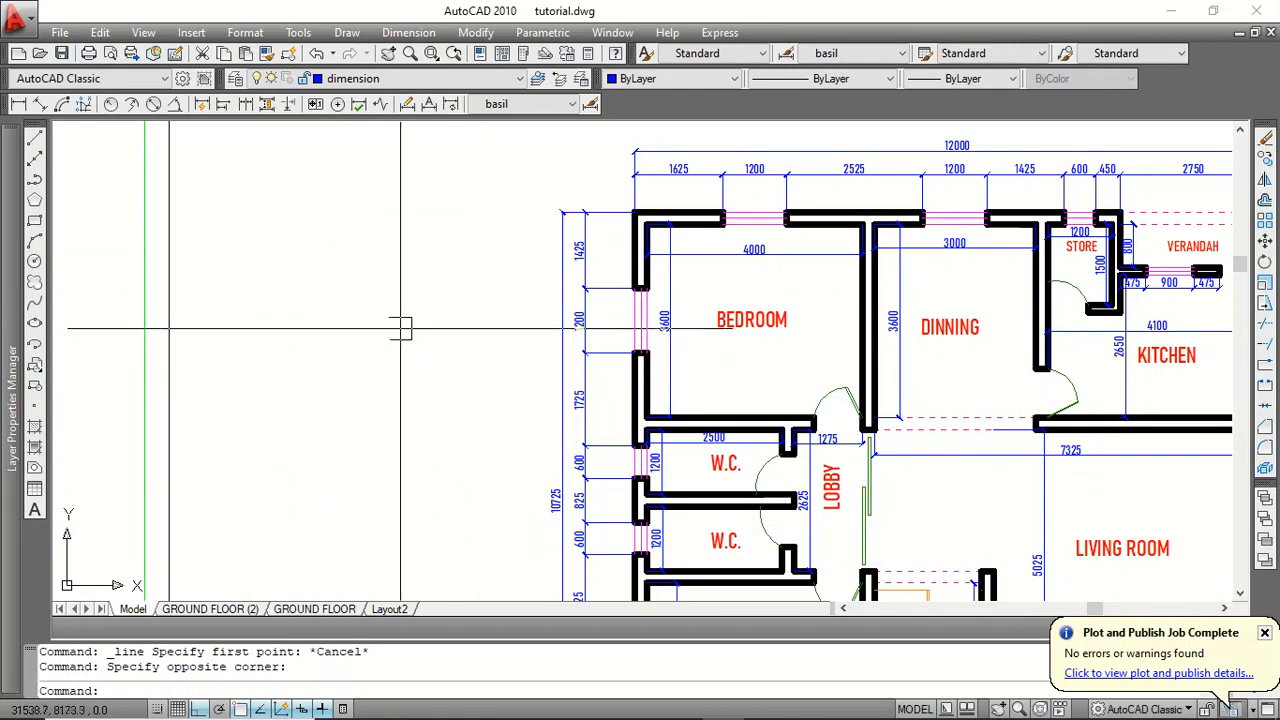
Set the uniform background colour of 2D model space to Black in the display options
{"action": "right_click", "coordinate": [400, 298]}
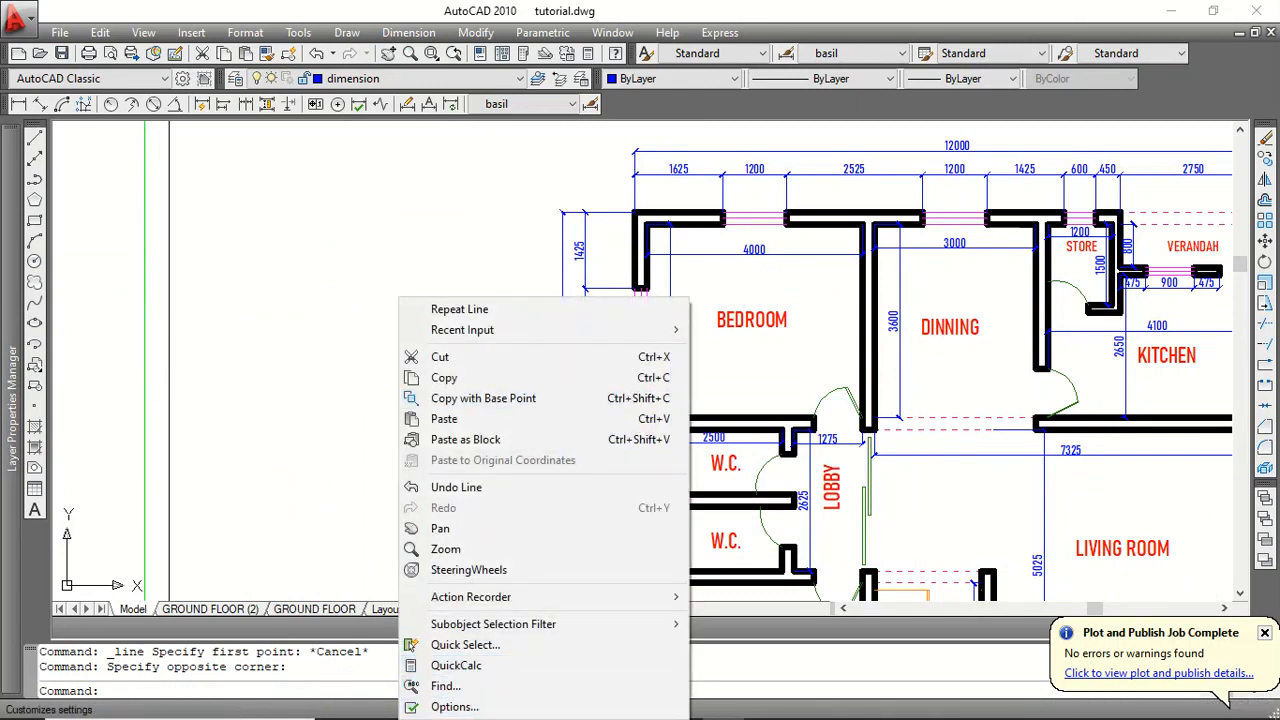
{"action": "left_click", "coordinate": [455, 706]}
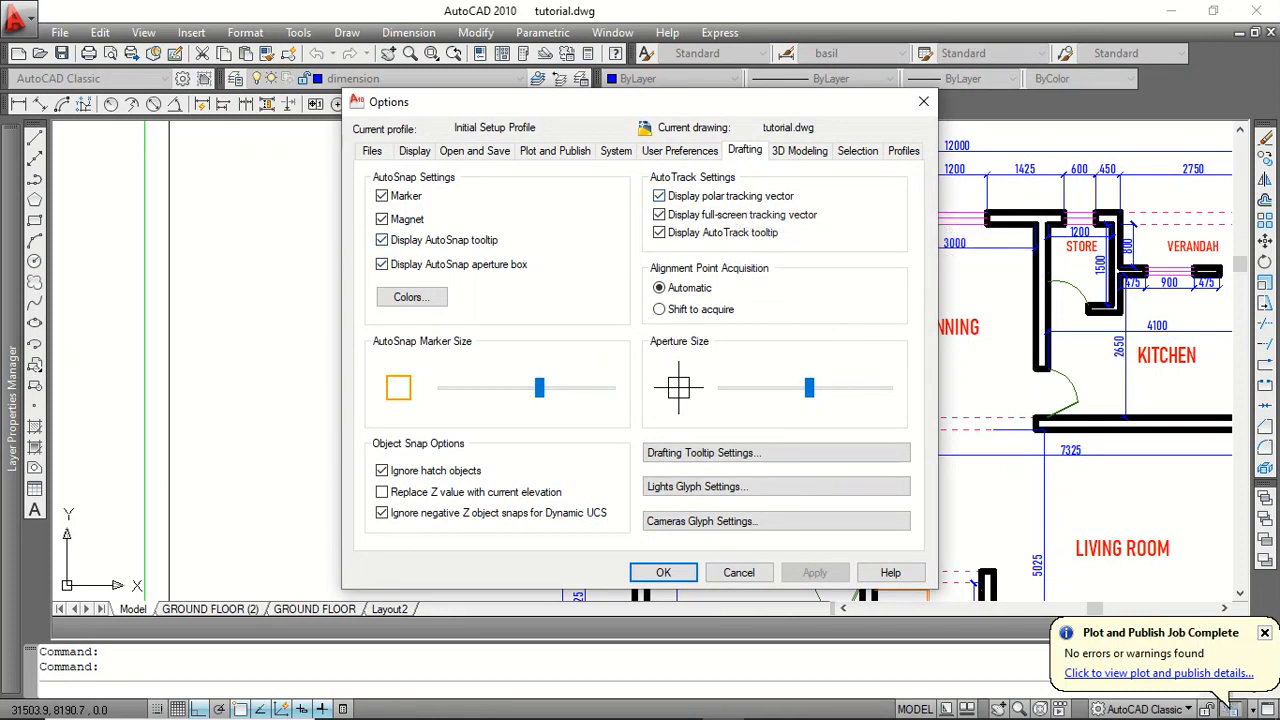
{"action": "left_click", "coordinate": [414, 150]}
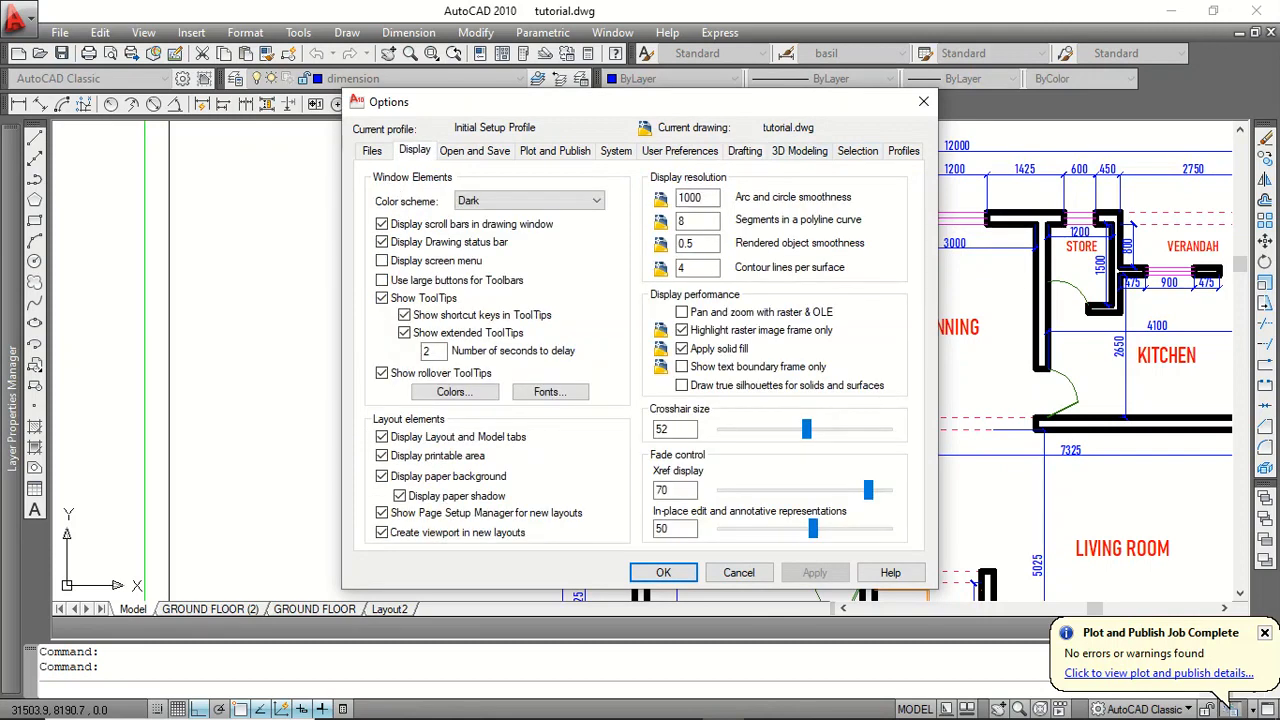
{"action": "left_click", "coordinate": [454, 391]}
{"action": "left_click", "coordinate": [815, 143]}
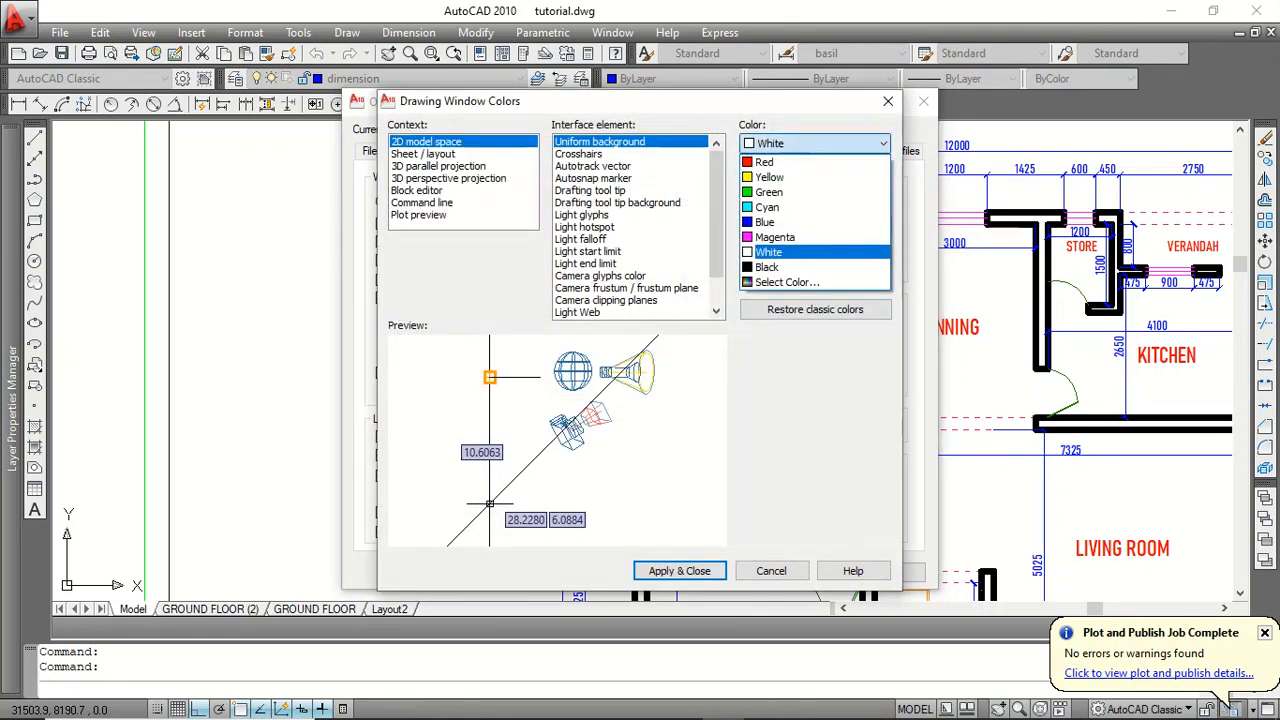
{"action": "left_click", "coordinate": [790, 266]}
{"action": "left_click", "coordinate": [679, 570]}
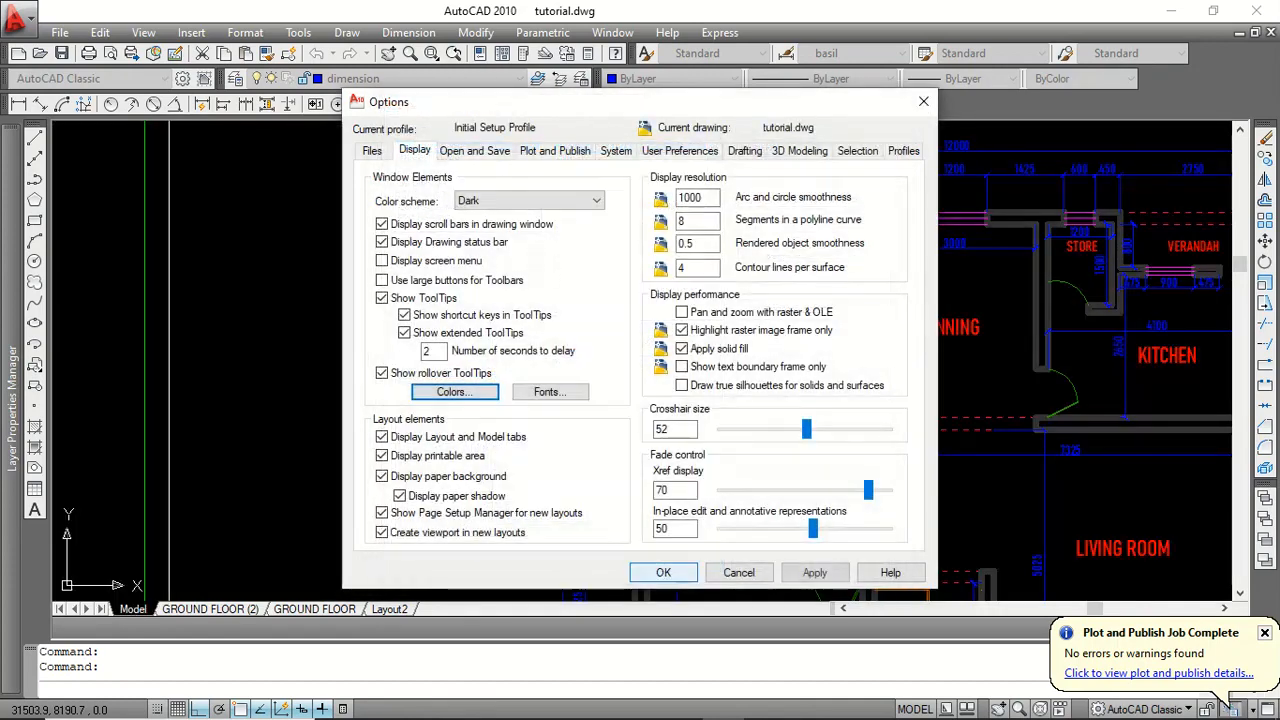
{"action": "left_click", "coordinate": [663, 573]}
Change the 2D model space uniform background colour back to White and accept the display options
{"action": "scroll", "coordinate": [640, 310], "scroll_direction": "down", "scroll_amount": 6}
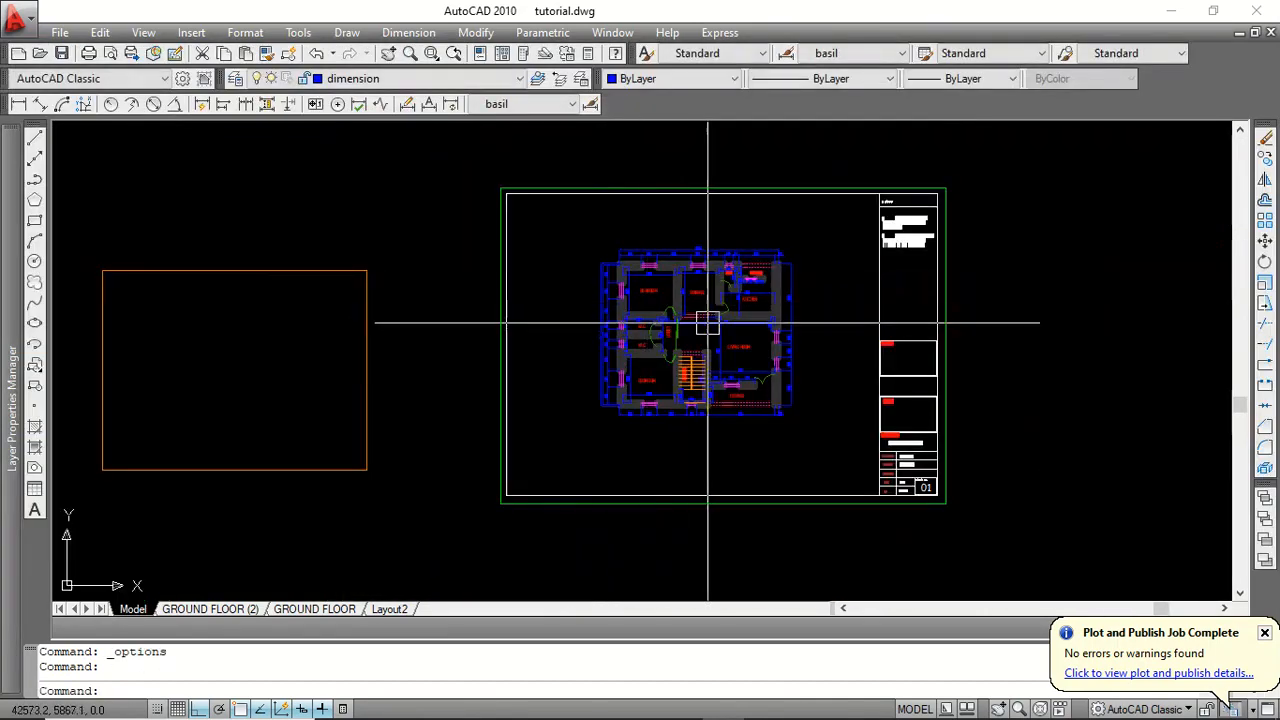
{"action": "scroll", "coordinate": [715, 323], "scroll_direction": "up", "scroll_amount": 3}
{"action": "scroll", "coordinate": [697, 206], "scroll_direction": "up", "scroll_amount": 4}
{"action": "scroll", "coordinate": [726, 314], "scroll_direction": "down", "scroll_amount": 2}
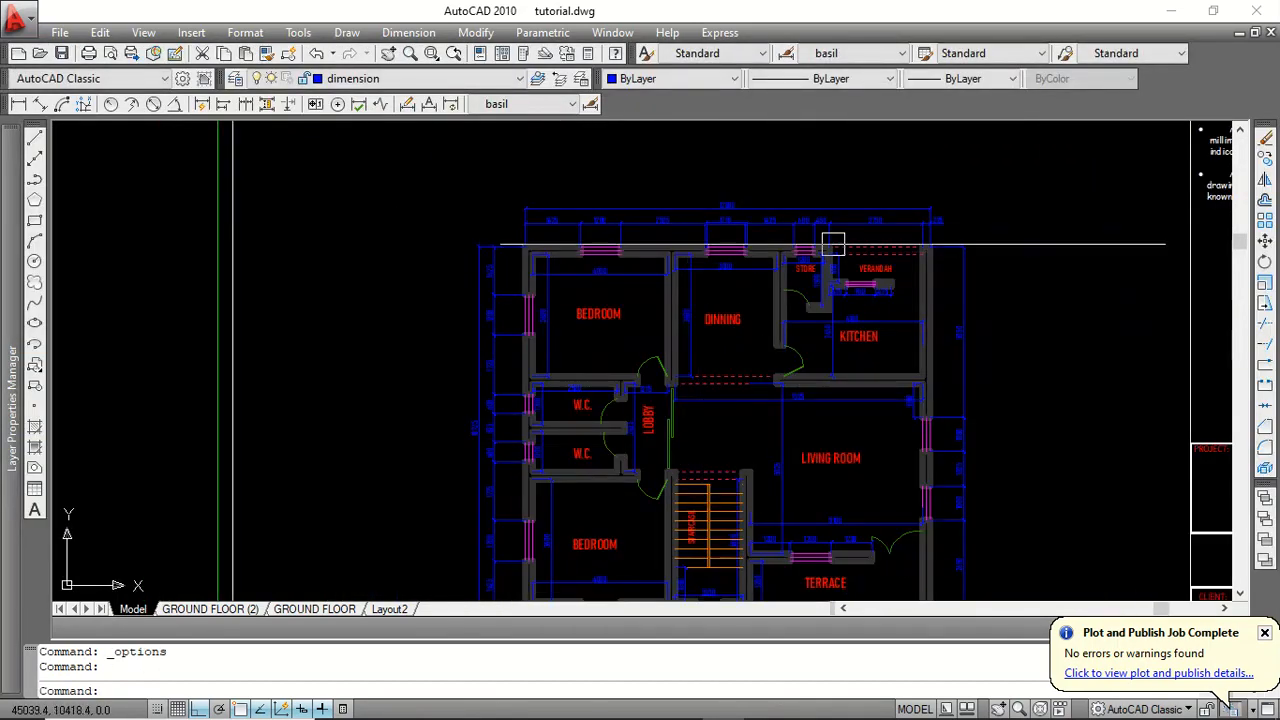
{"action": "scroll", "coordinate": [571, 251], "scroll_direction": "down", "scroll_amount": 8}
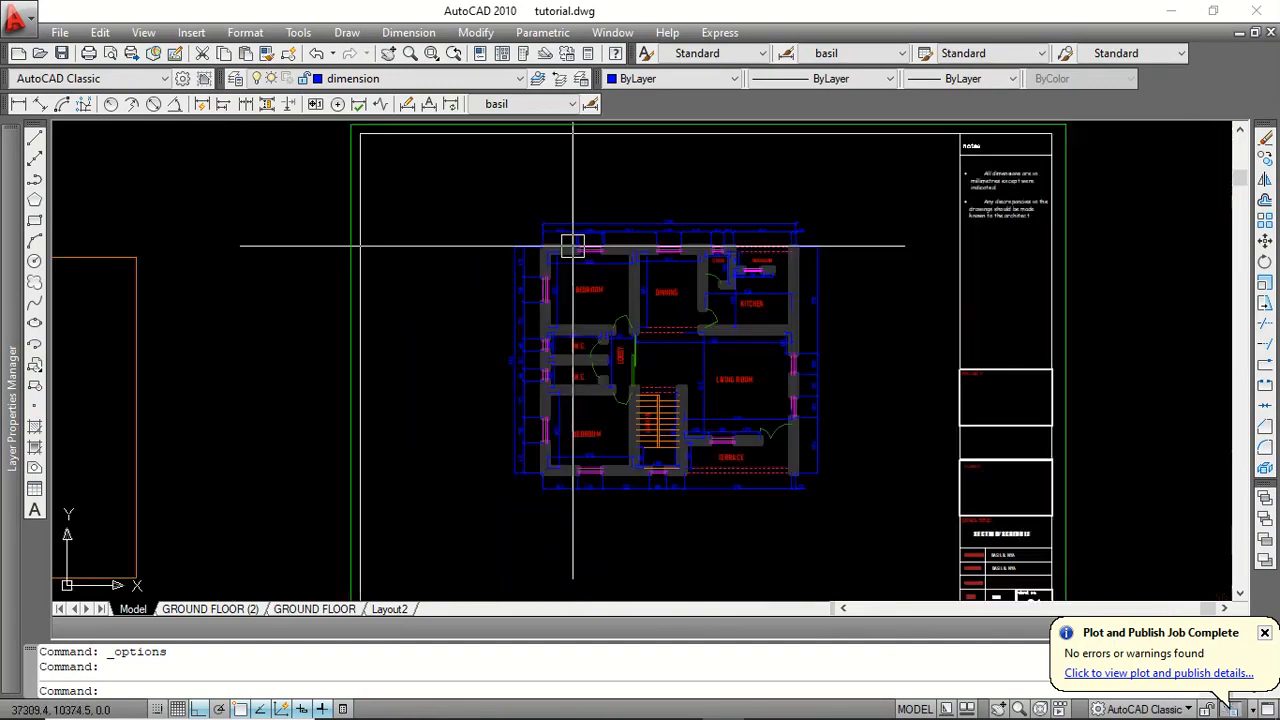
{"action": "scroll", "coordinate": [410, 372], "scroll_direction": "up", "scroll_amount": 5}
{"action": "right_click", "coordinate": [580, 430]}
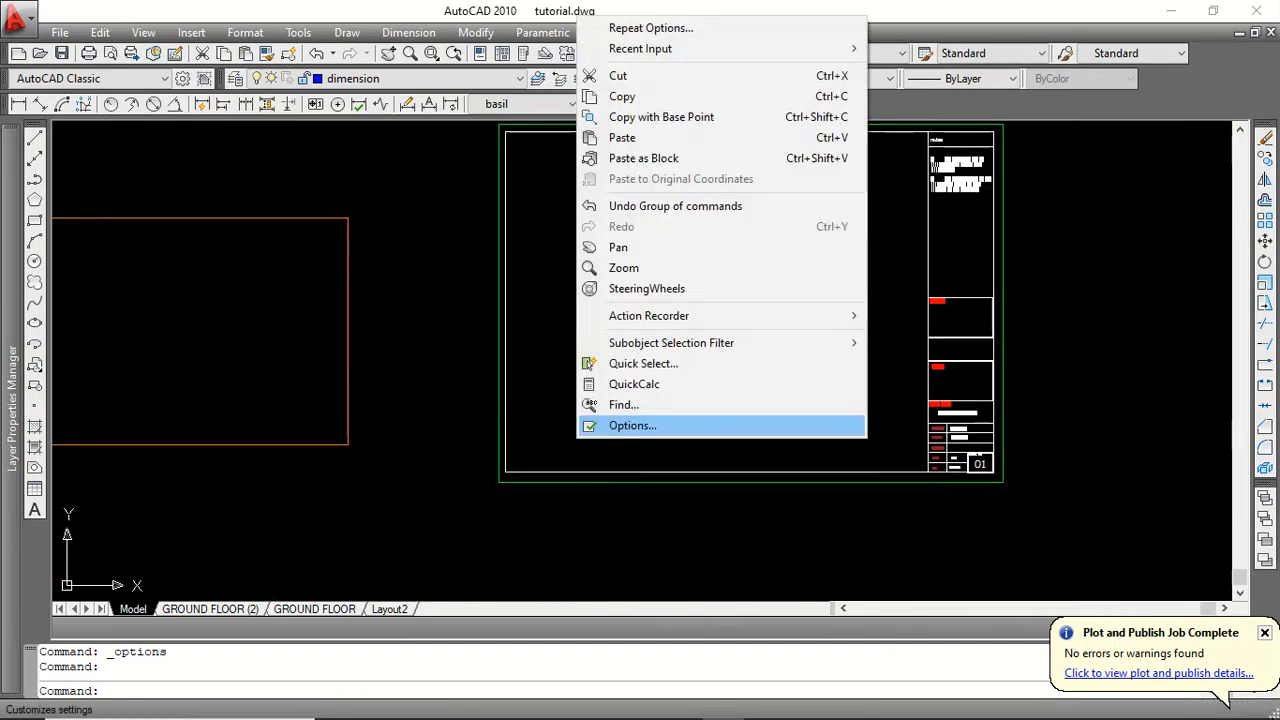
{"action": "left_click", "coordinate": [632, 425]}
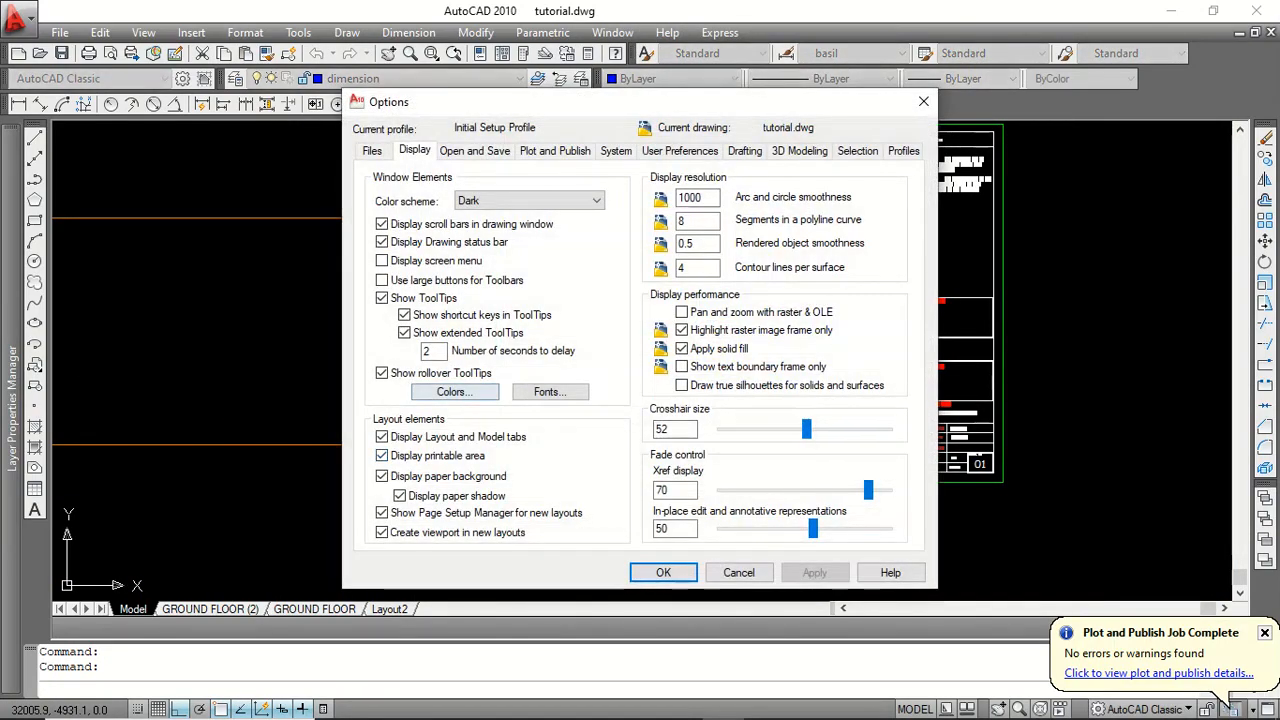
{"action": "left_click", "coordinate": [454, 391]}
{"action": "left_click", "coordinate": [815, 143]}
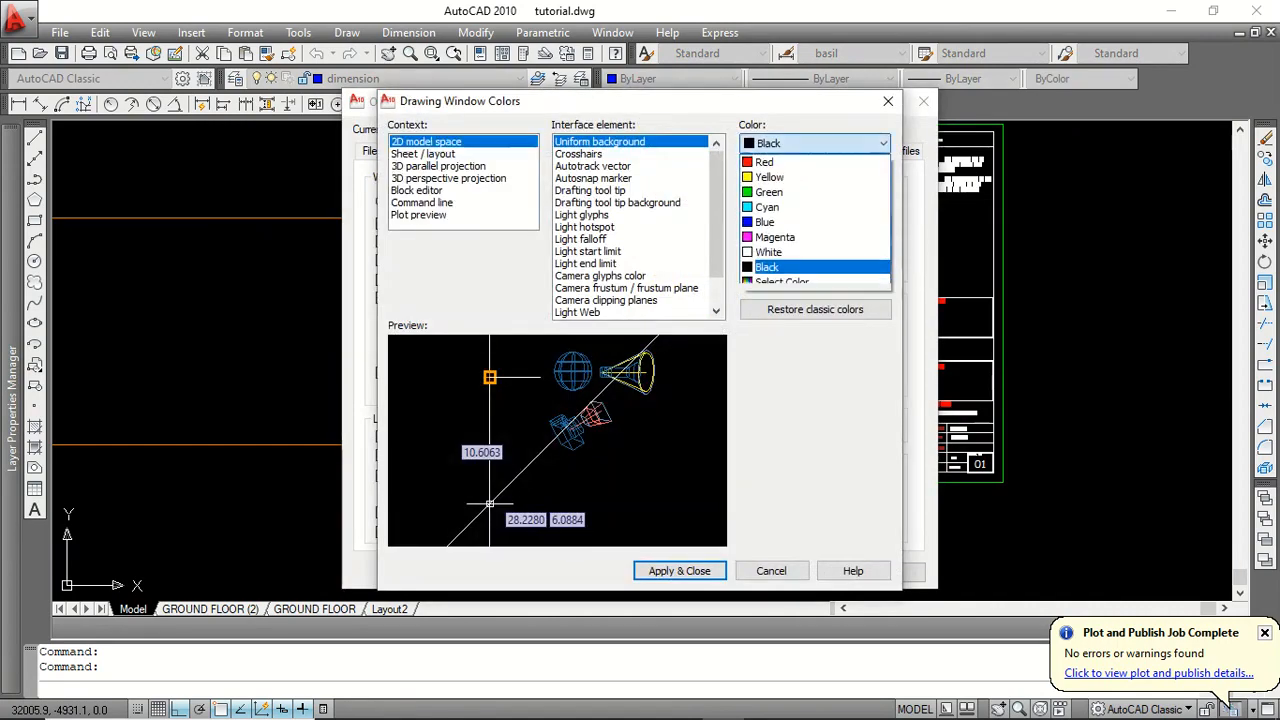
{"action": "left_click", "coordinate": [768, 252]}
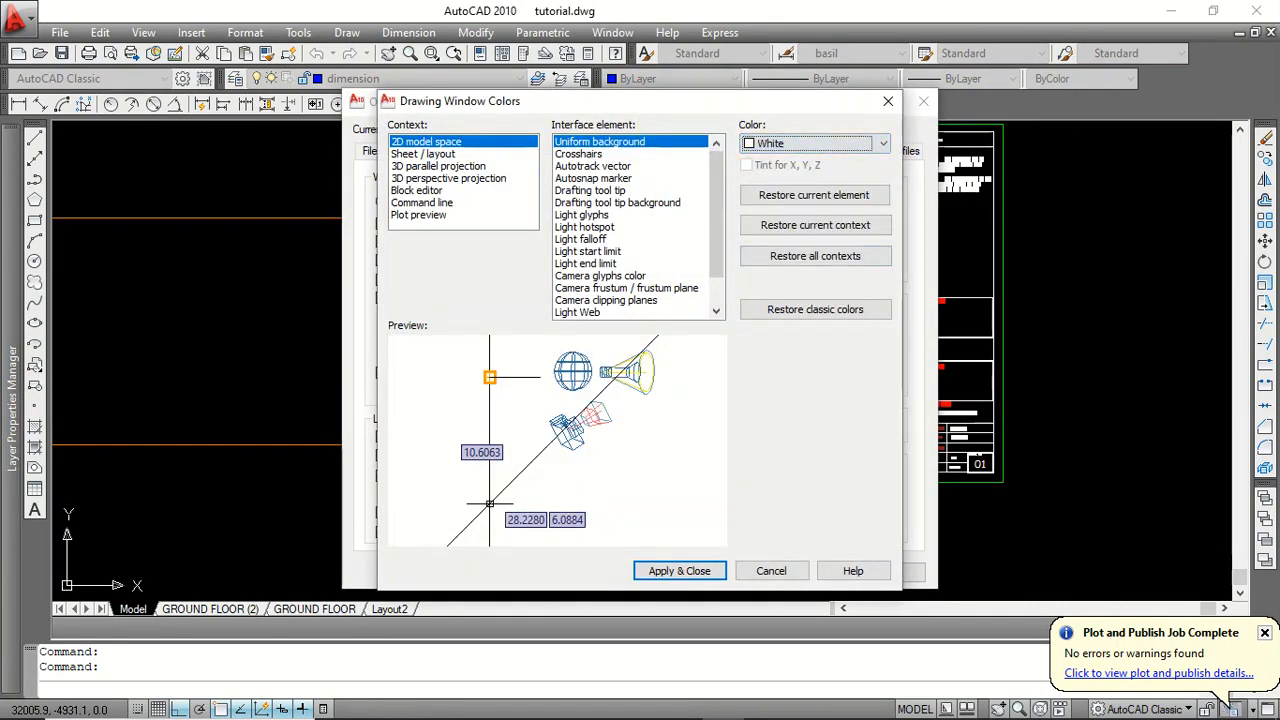
{"action": "left_click", "coordinate": [679, 570]}
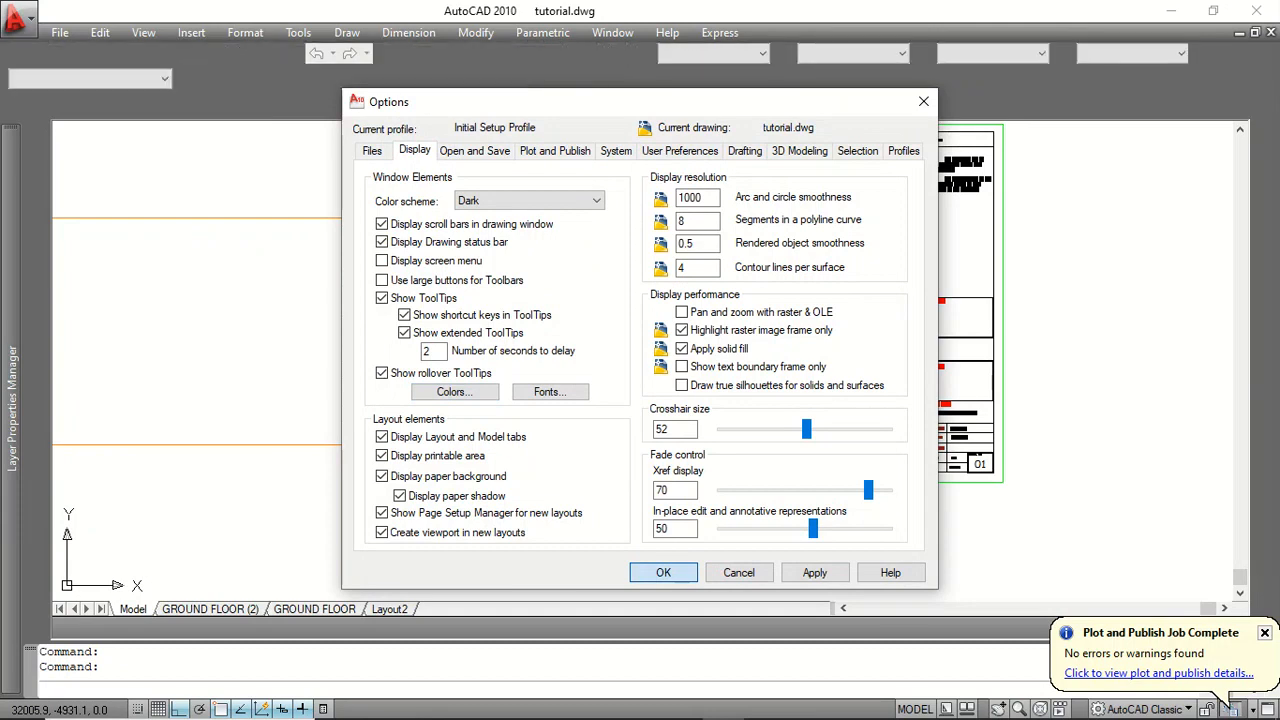
{"action": "left_click", "coordinate": [663, 572]}
Review the Drafting, User Preferences and 3D Modeling settings in the program options without changing them
{"action": "right_click", "coordinate": [434, 299]}
{"action": "left_click", "coordinate": [489, 706]}
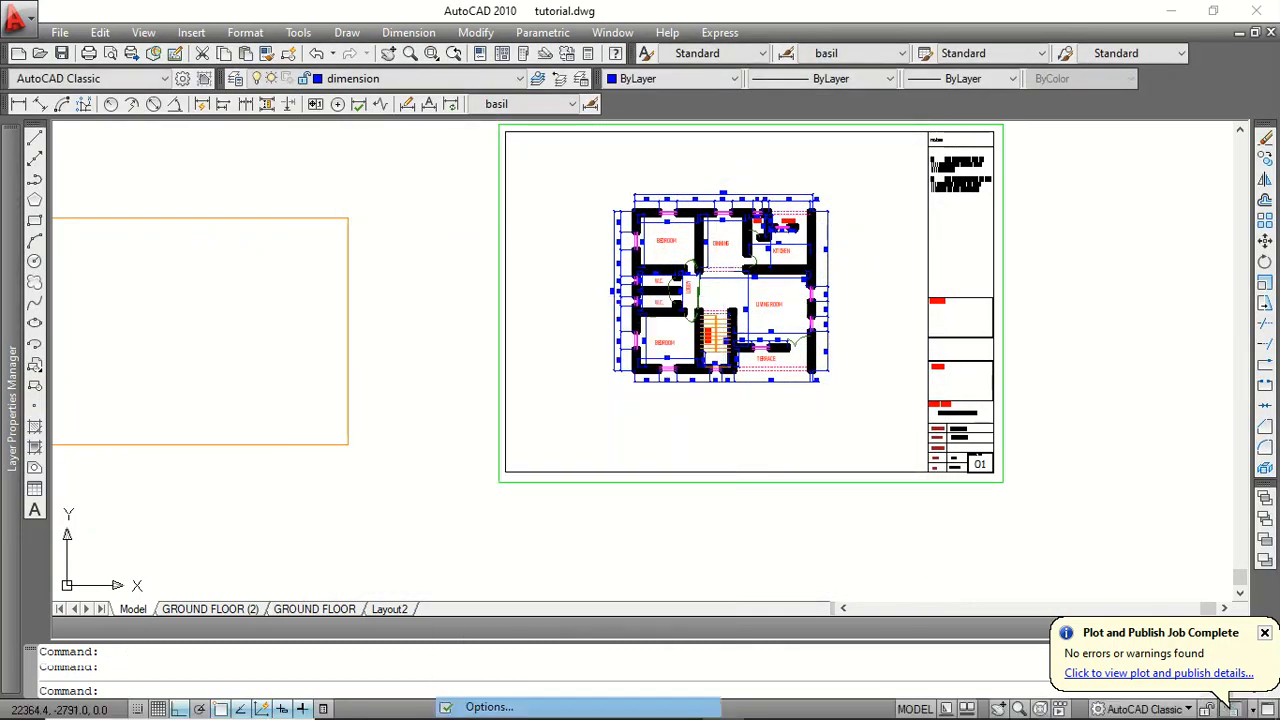
{"action": "left_click", "coordinate": [744, 150]}
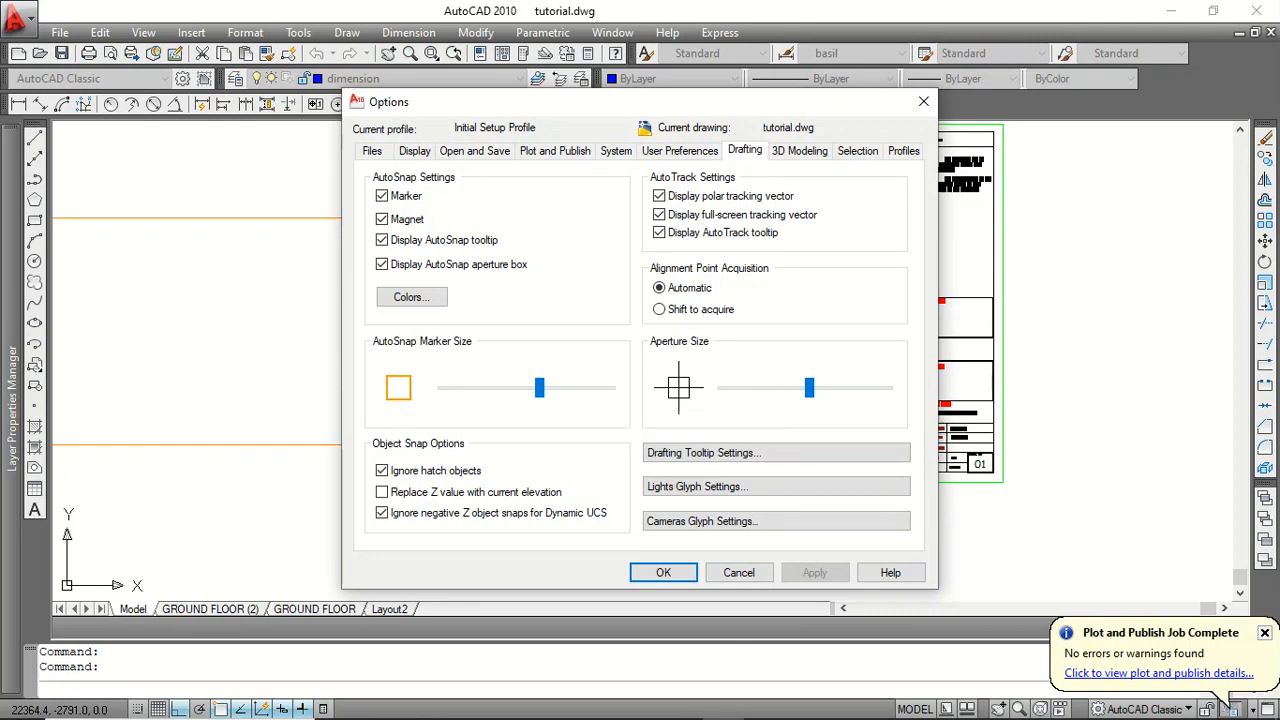
{"action": "key", "text": "ctrl+Tab"}
{"action": "left_click", "coordinate": [680, 151]}
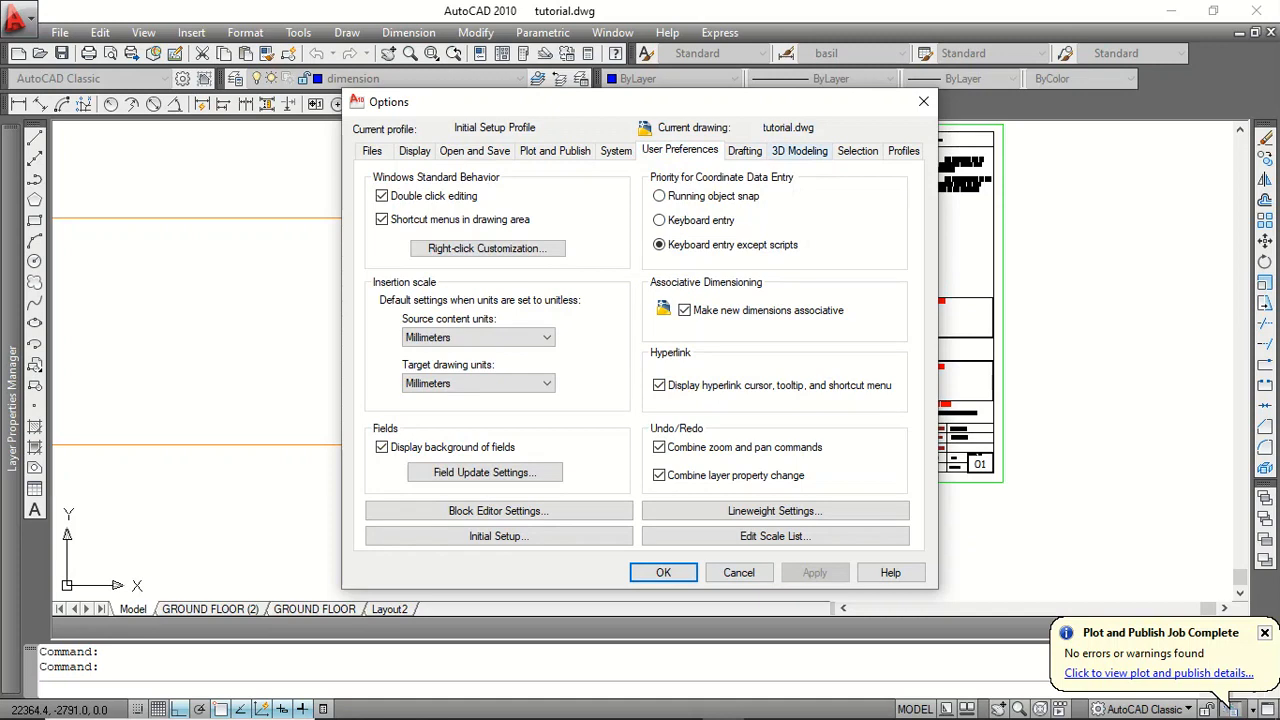
{"action": "left_click", "coordinate": [799, 151]}
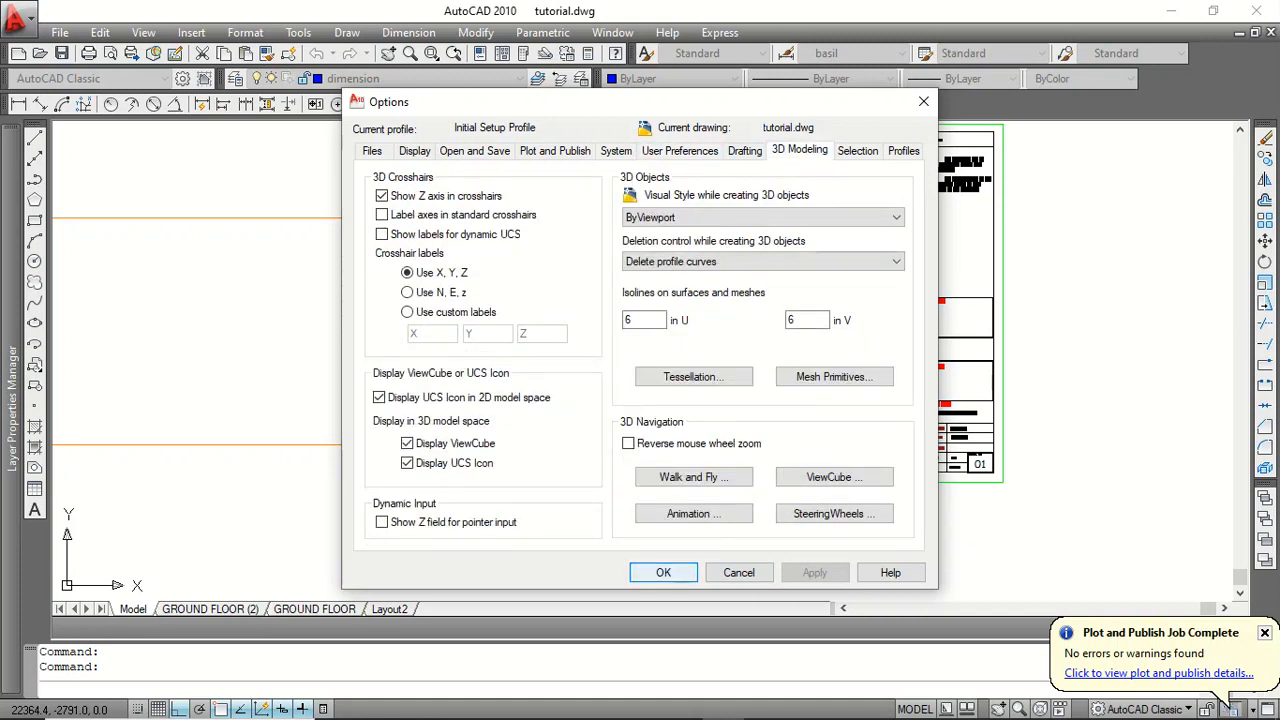
{"action": "left_click", "coordinate": [663, 572]}
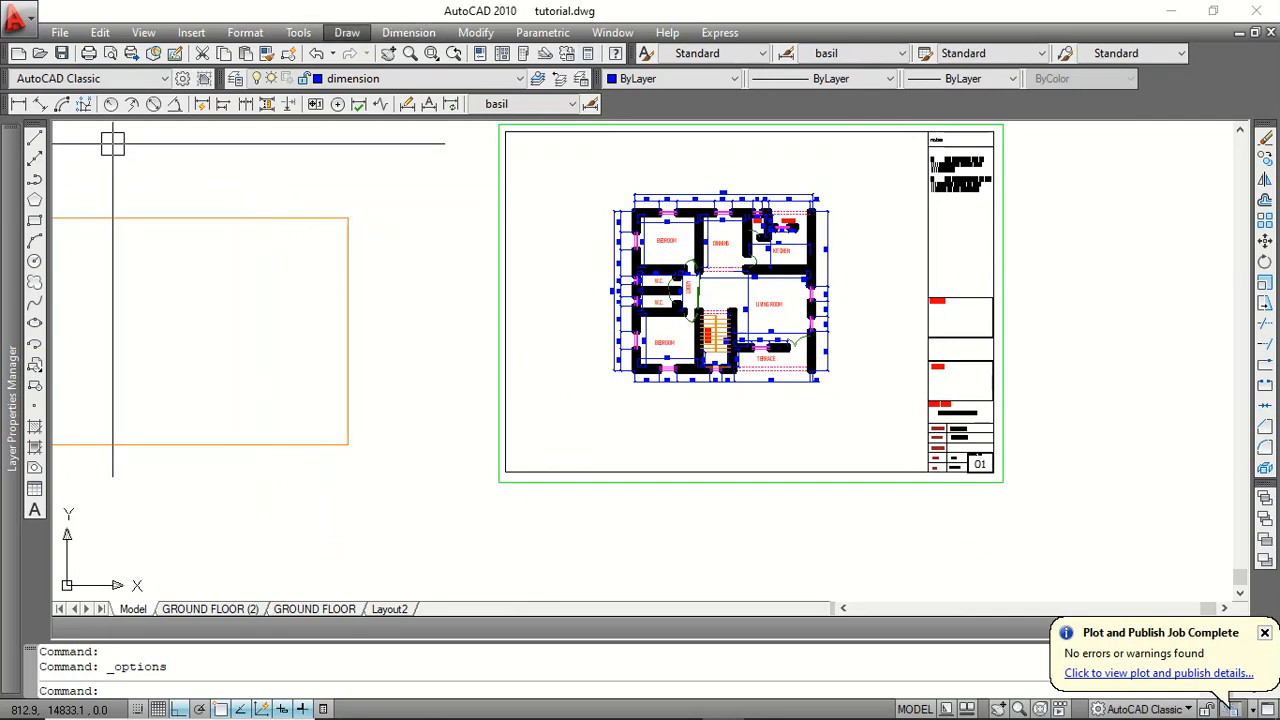
Examine the available file, edit, view, format, tools and draw commands without running any of them
{"action": "left_click", "coordinate": [15, 17]}
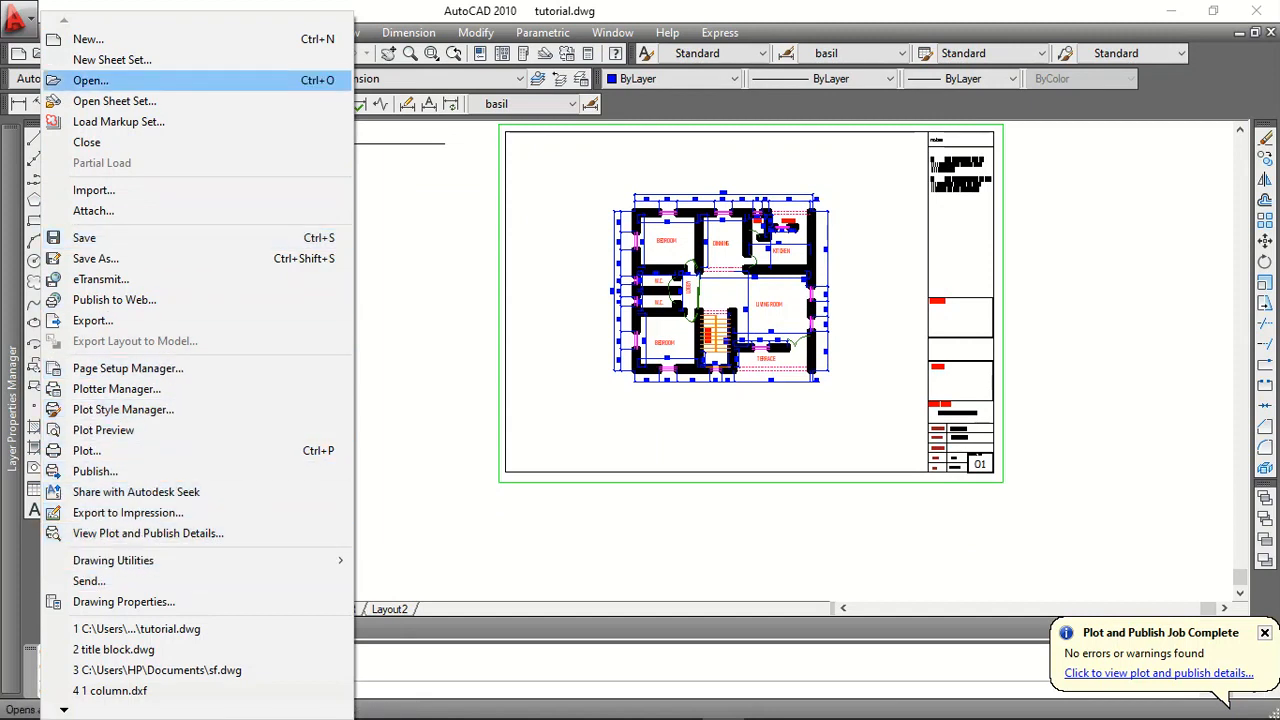
{"action": "left_click", "coordinate": [409, 203]}
{"action": "left_click", "coordinate": [401, 225]}
{"action": "left_click", "coordinate": [100, 32]}
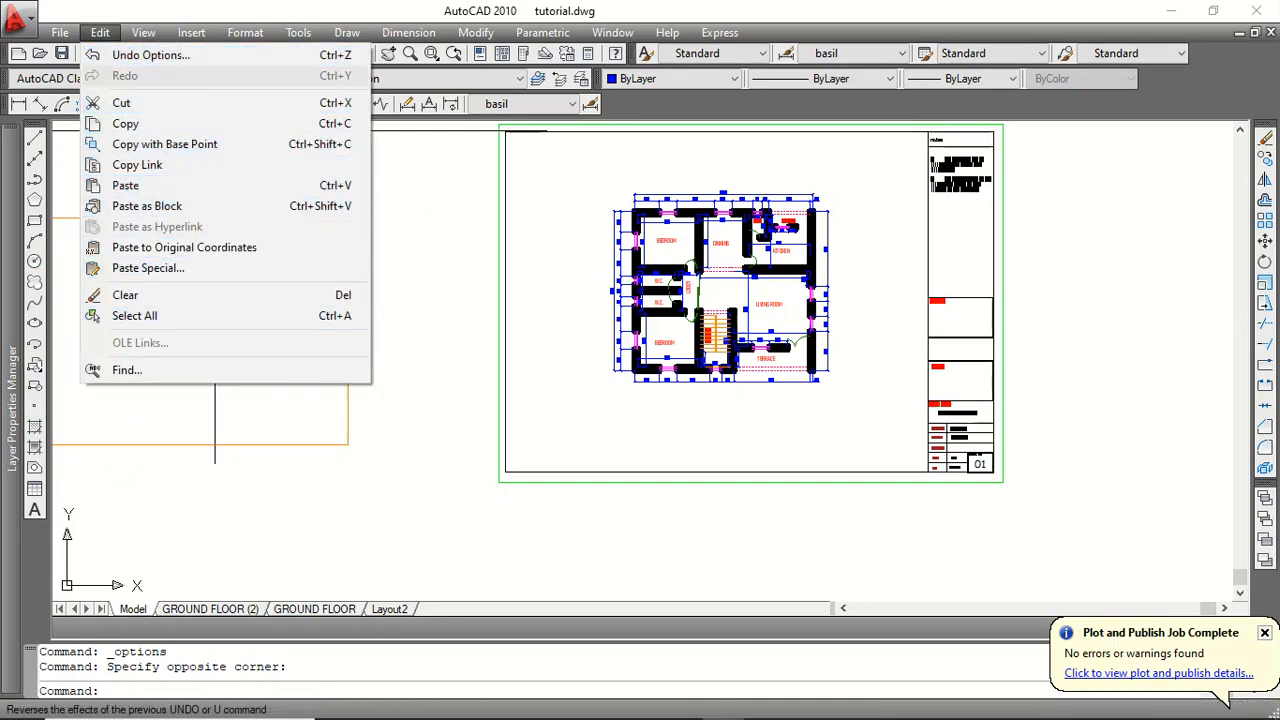
{"action": "mouse_move", "coordinate": [143, 33]}
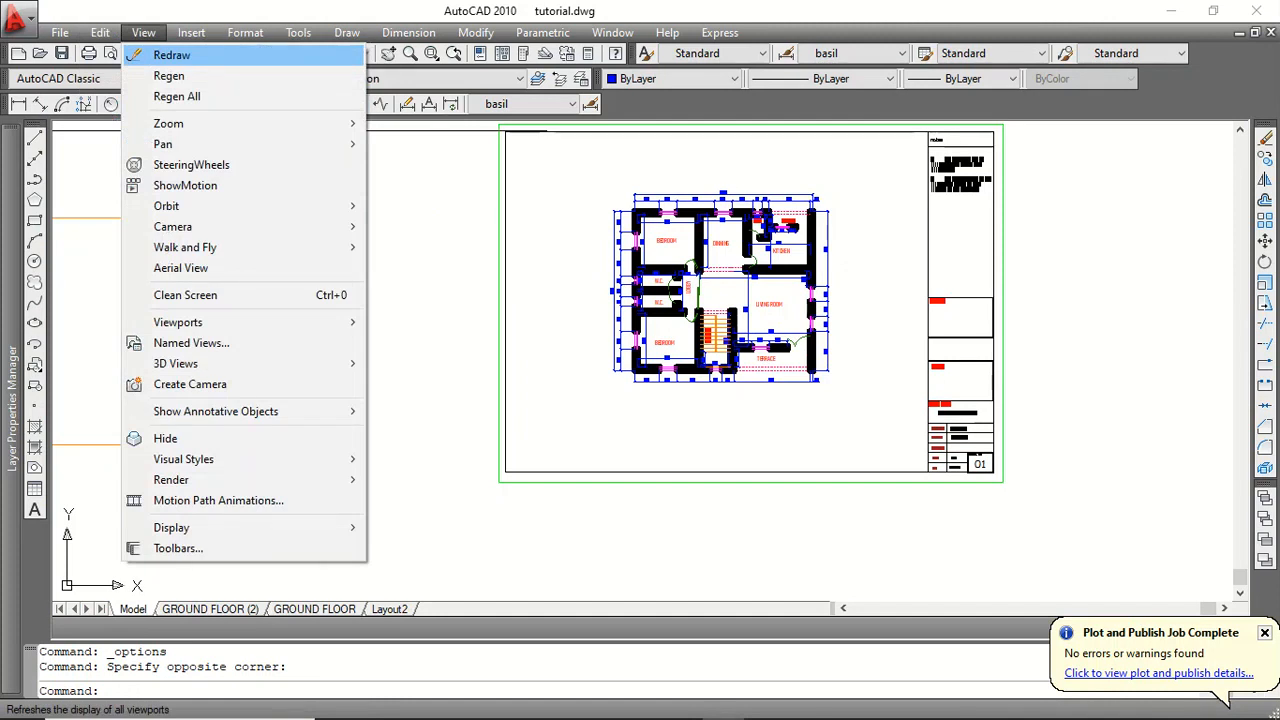
{"action": "mouse_move", "coordinate": [200, 123]}
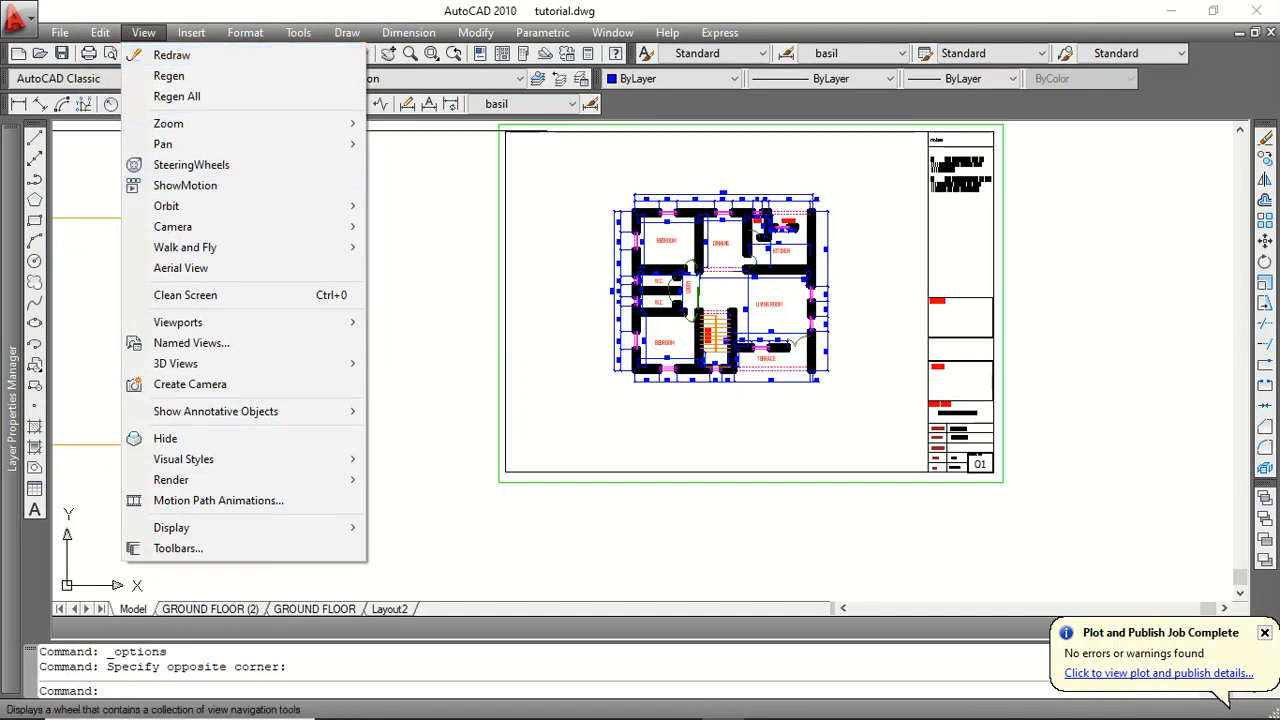
{"action": "left_click", "coordinate": [440, 217]}
{"action": "left_click", "coordinate": [407, 243]}
{"action": "left_click", "coordinate": [191, 32]}
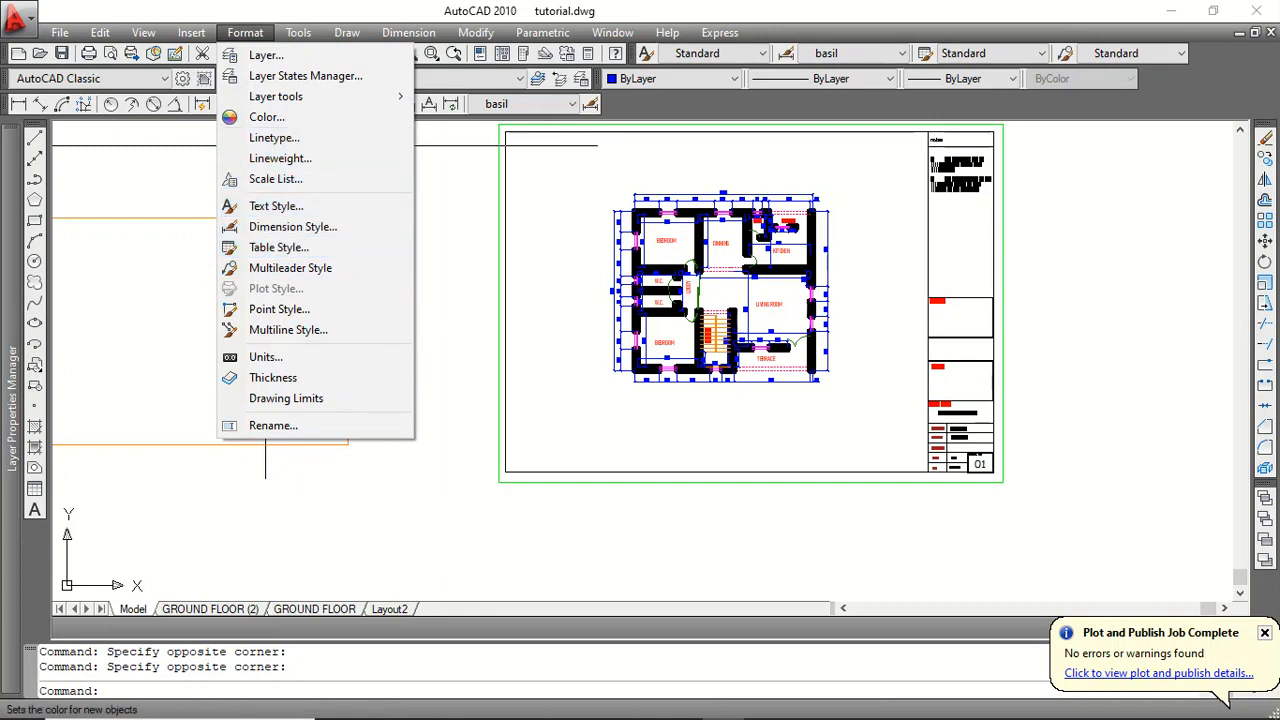
{"action": "mouse_move", "coordinate": [298, 33]}
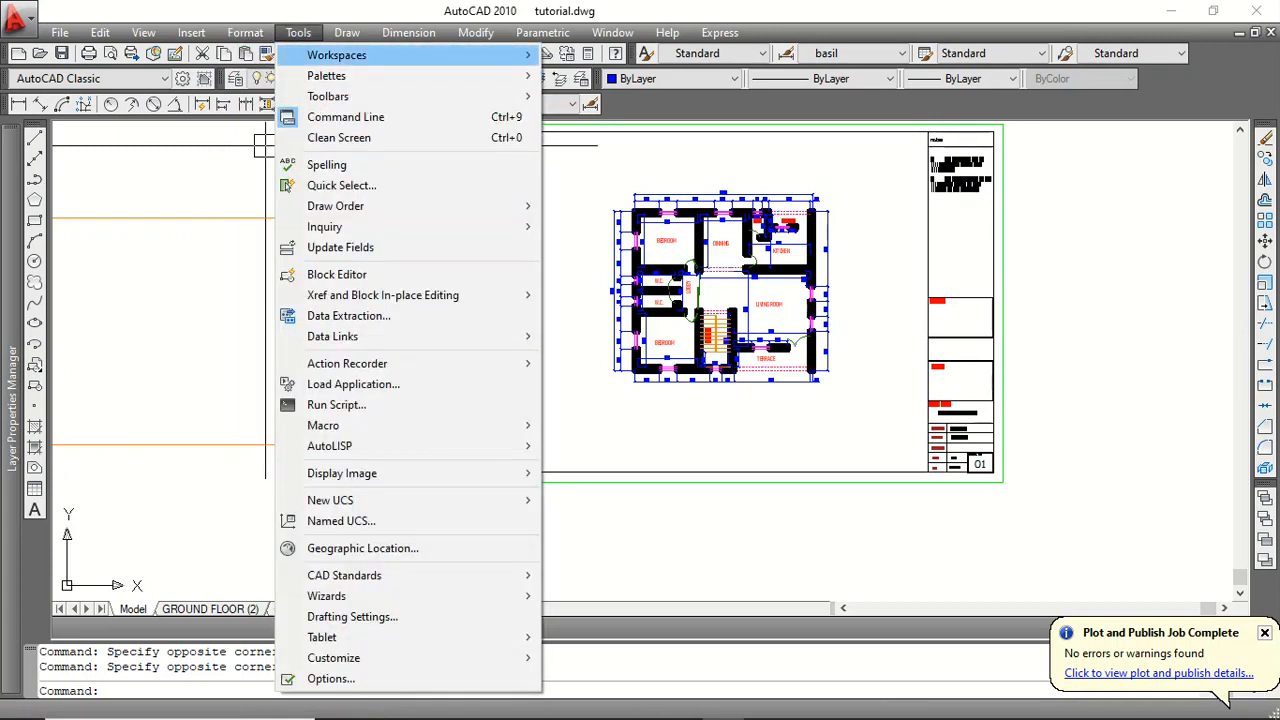
{"action": "mouse_move", "coordinate": [347, 33]}
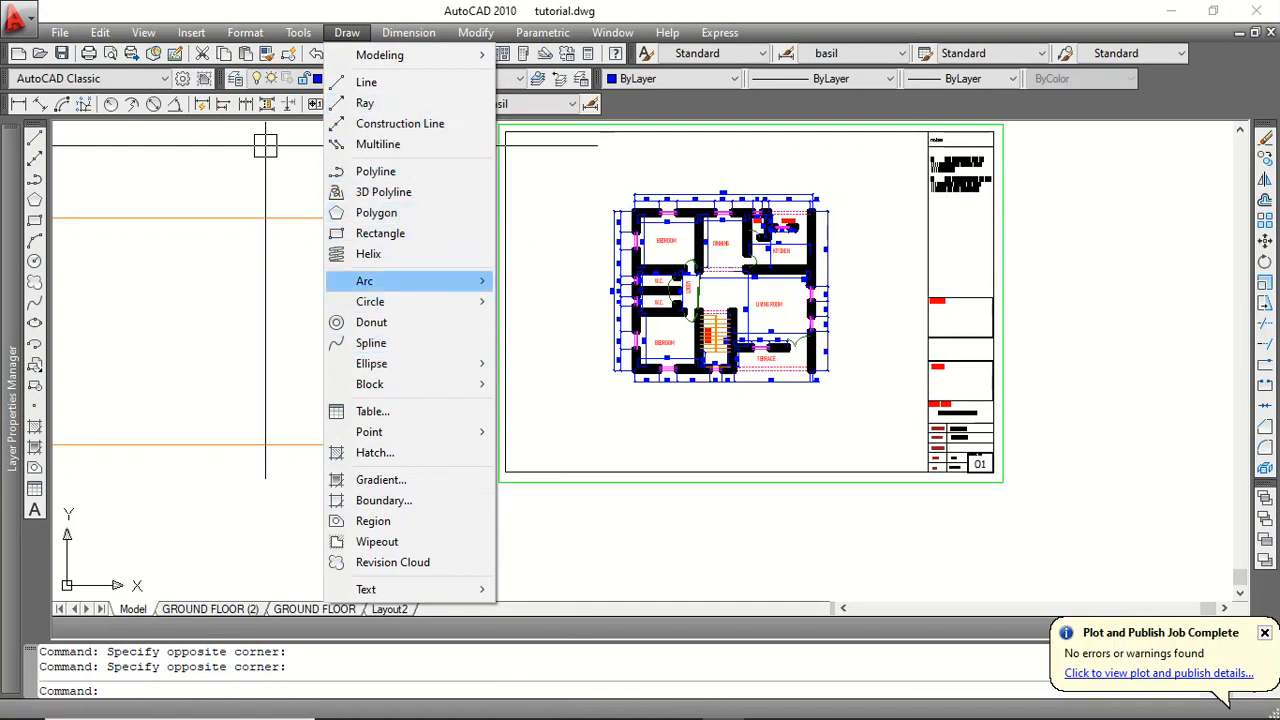
Add an angular dimension between the top and right edges of the orange rectangle, placing its arc inside the corner
{"action": "mouse_move", "coordinate": [408, 33]}
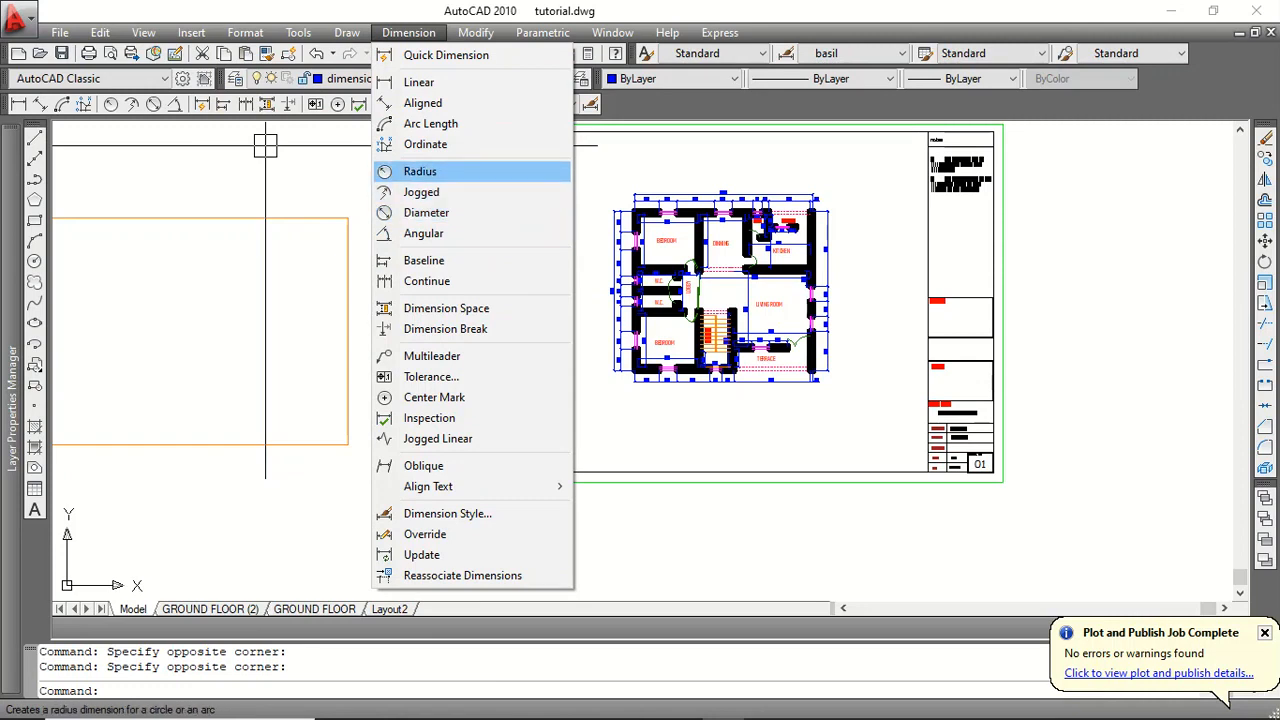
{"action": "scroll", "coordinate": [336, 225], "scroll_direction": "up", "scroll_amount": 3}
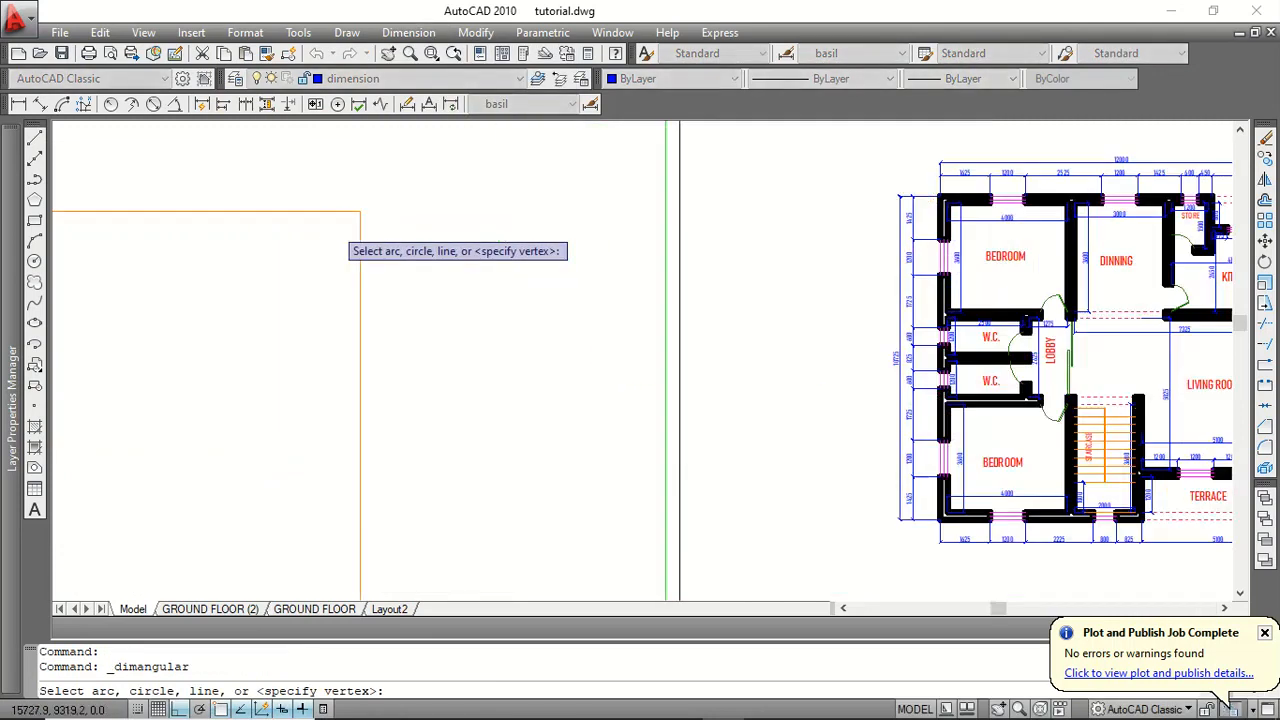
{"action": "left_click", "coordinate": [330, 205]}
{"action": "left_click", "coordinate": [366, 266]}
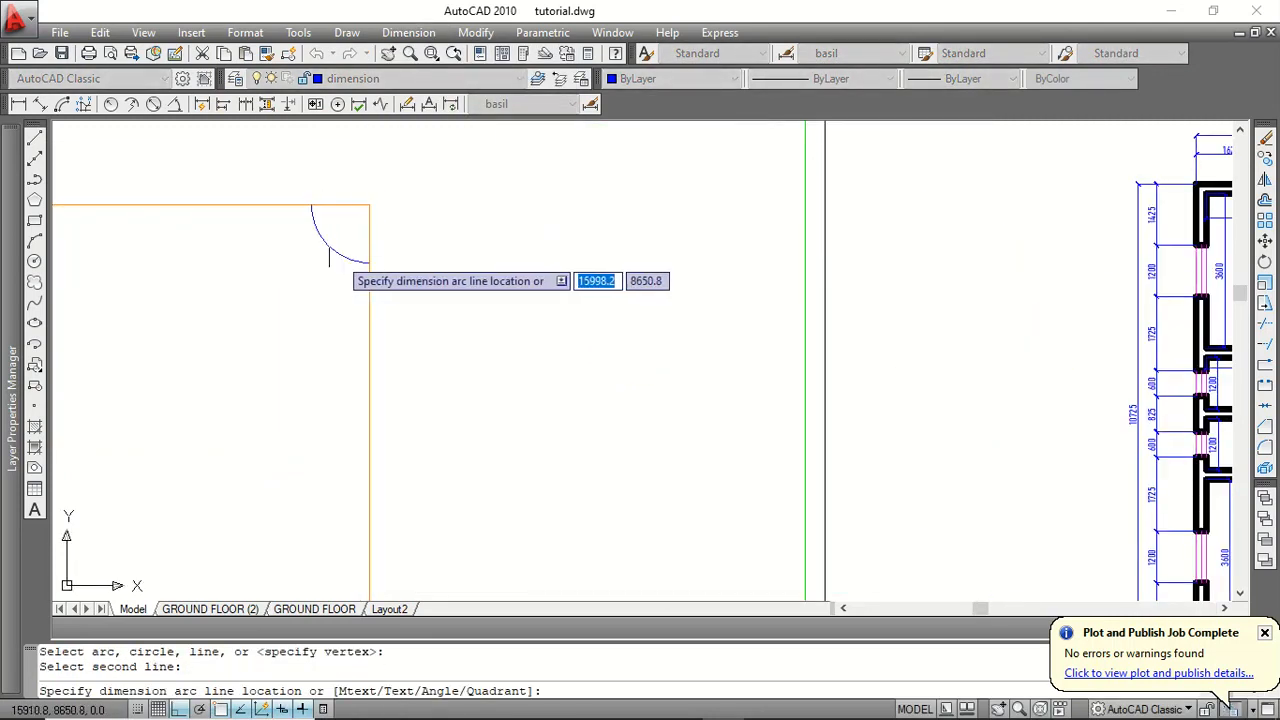
{"action": "left_click", "coordinate": [300, 270]}
{"action": "scroll", "coordinate": [285, 220], "scroll_direction": "up", "scroll_amount": 2}
{"action": "scroll", "coordinate": [397, 173], "scroll_direction": "down", "scroll_amount": 3}
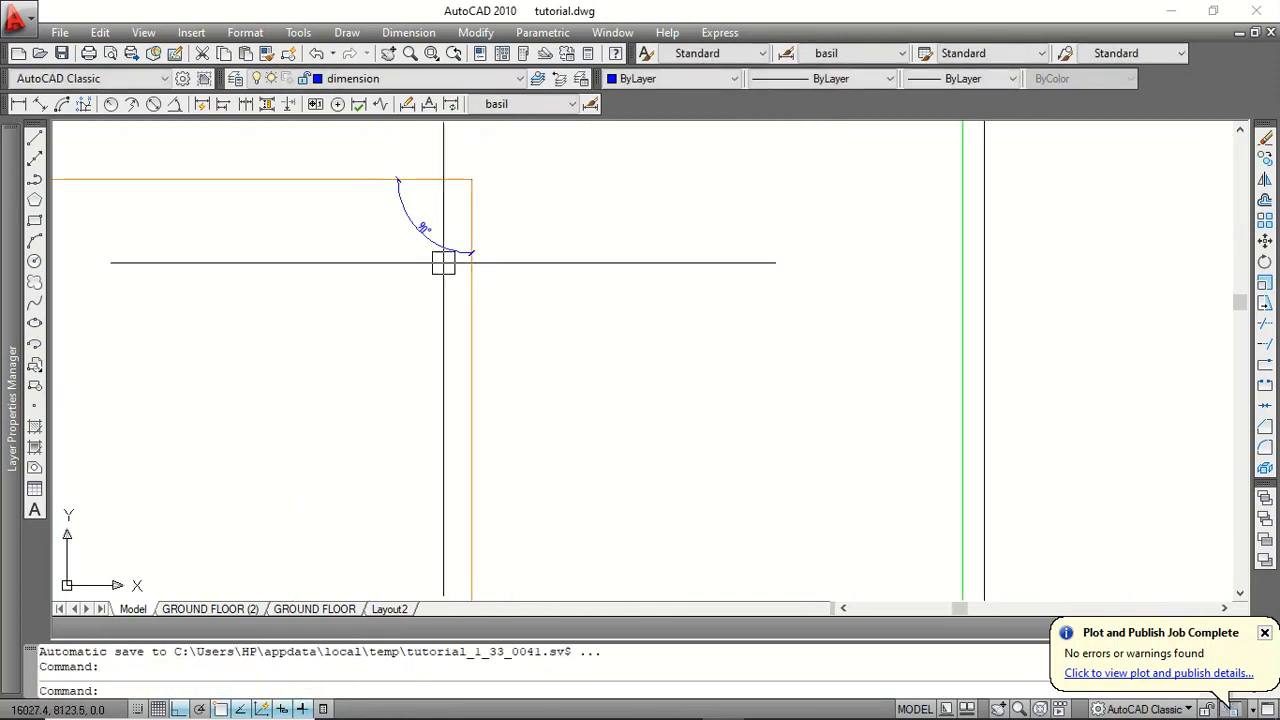
{"action": "left_click", "coordinate": [408, 32]}
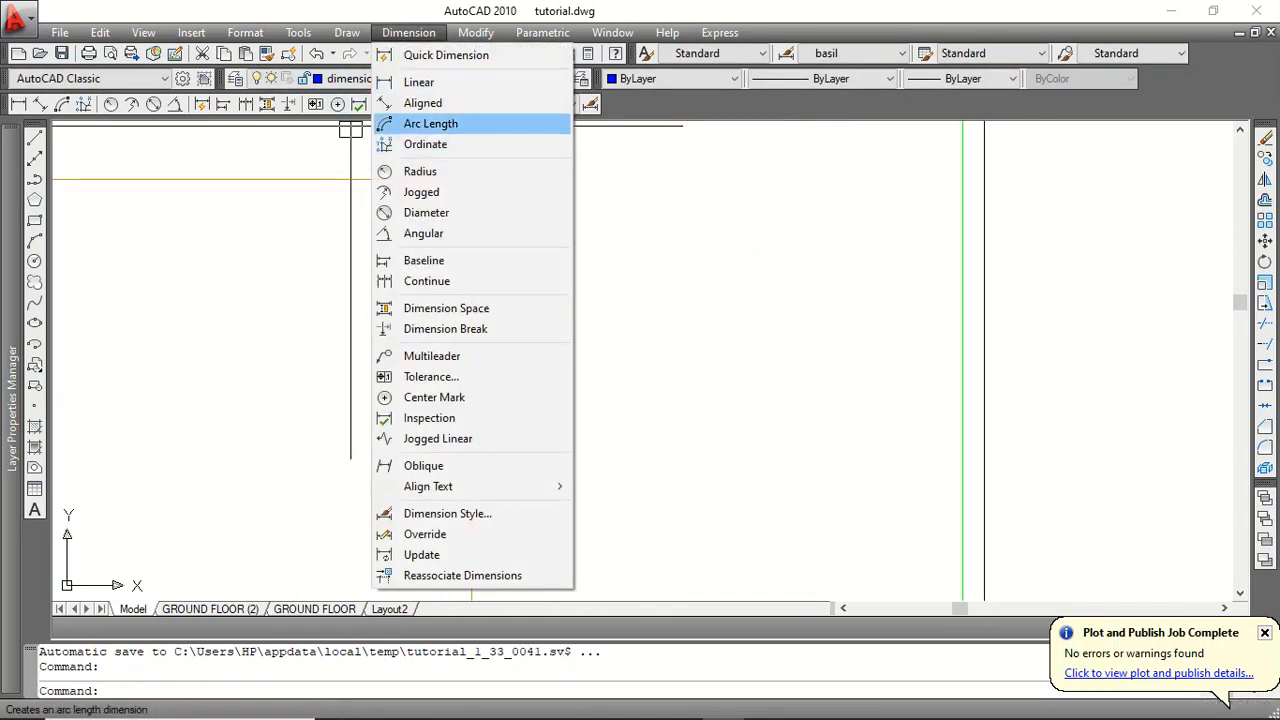
{"action": "left_click", "coordinate": [340, 306]}
{"action": "left_click", "coordinate": [285, 298]}
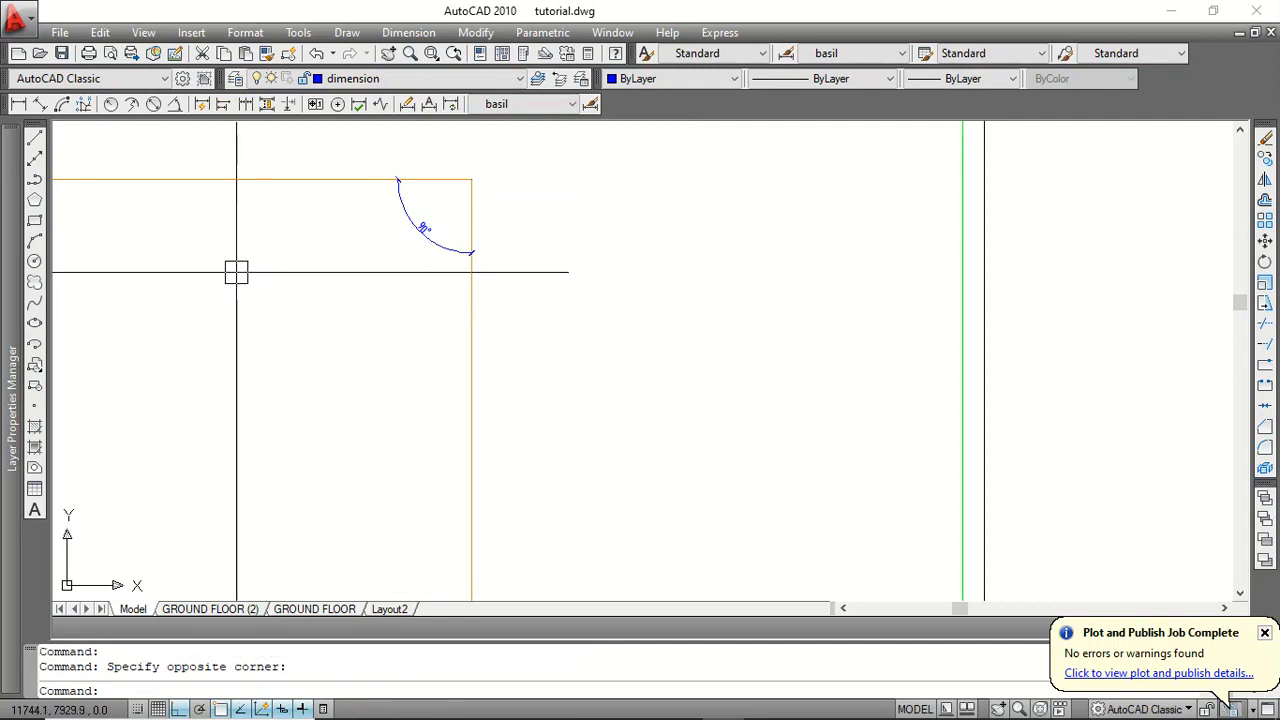
With Ortho off, draw a diagonal line about 5934 mm long, rising to the right between the orange rectangle and the floor plan
{"action": "left_click", "coordinate": [35, 138]}
{"action": "scroll", "coordinate": [144, 276], "scroll_direction": "down", "scroll_amount": 4}
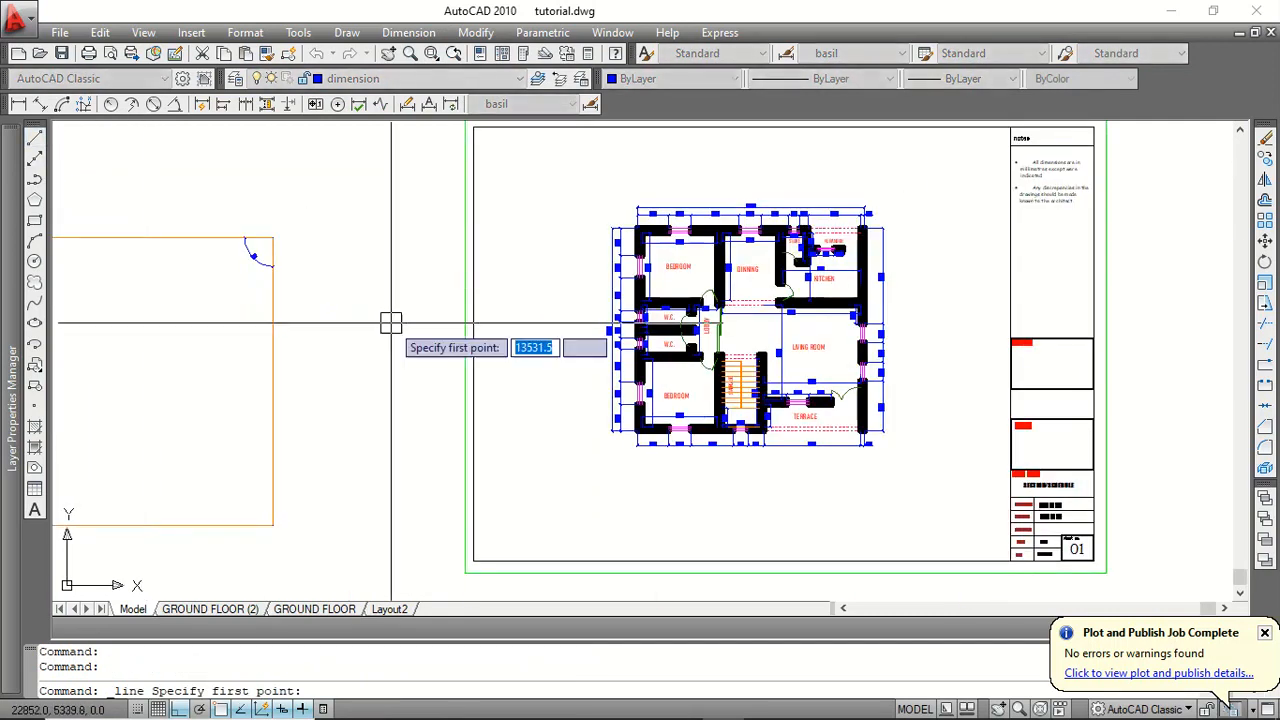
{"action": "left_click", "coordinate": [326, 325]}
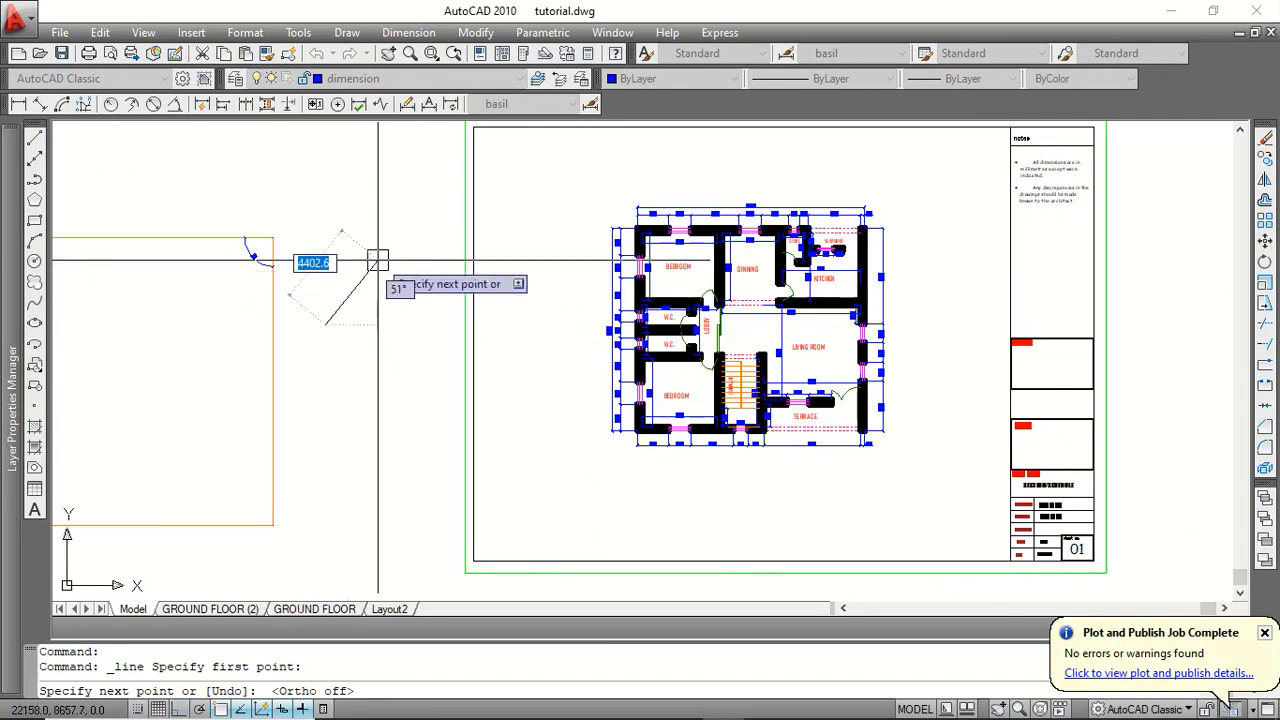
{"action": "left_click", "coordinate": [409, 250]}
{"action": "key", "text": "Escape"}
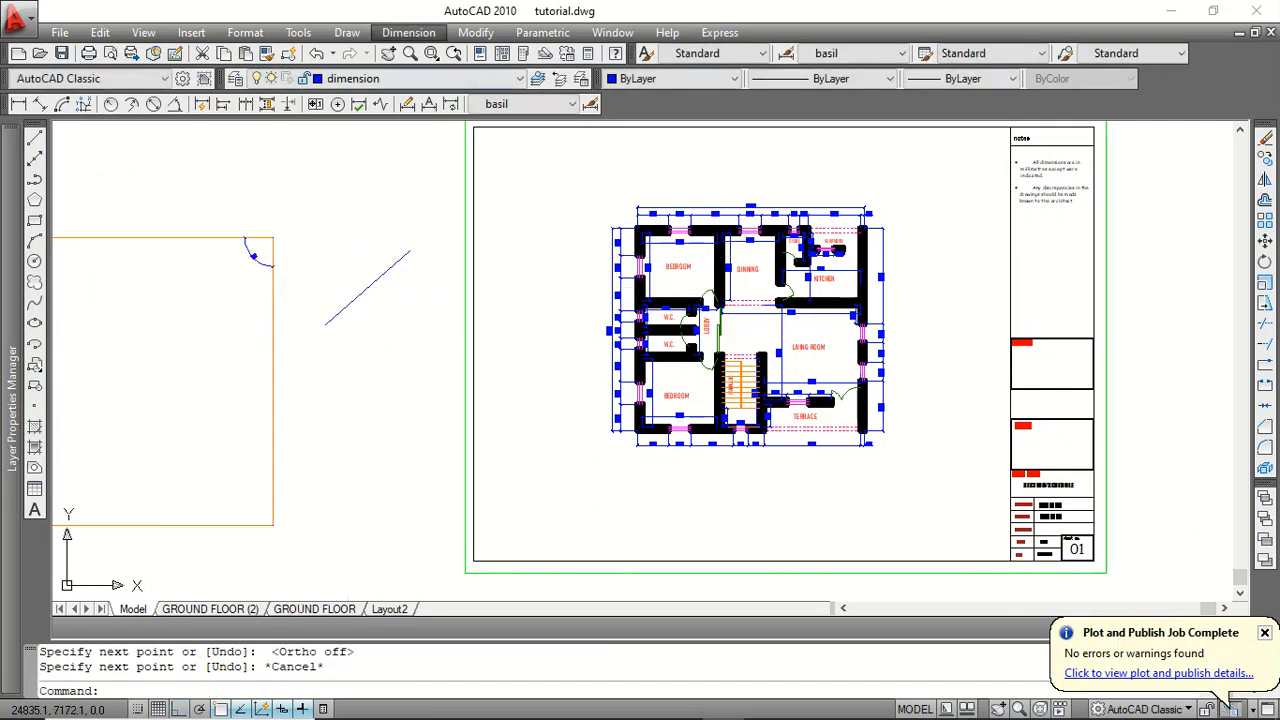
Add an aligned dimension between the diagonal line's endpoints, placing it above and parallel to the line
{"action": "left_click", "coordinate": [365, 288]}
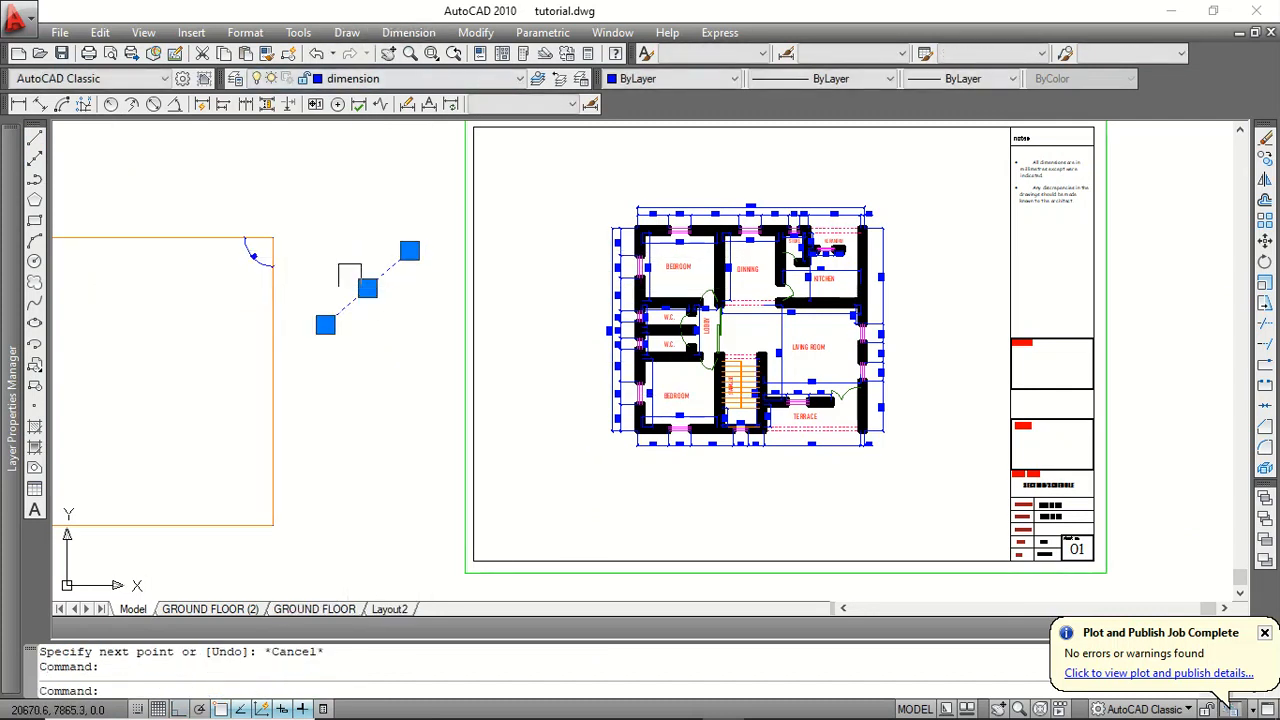
{"action": "key", "text": "Escape"}
{"action": "left_click", "coordinate": [408, 32]}
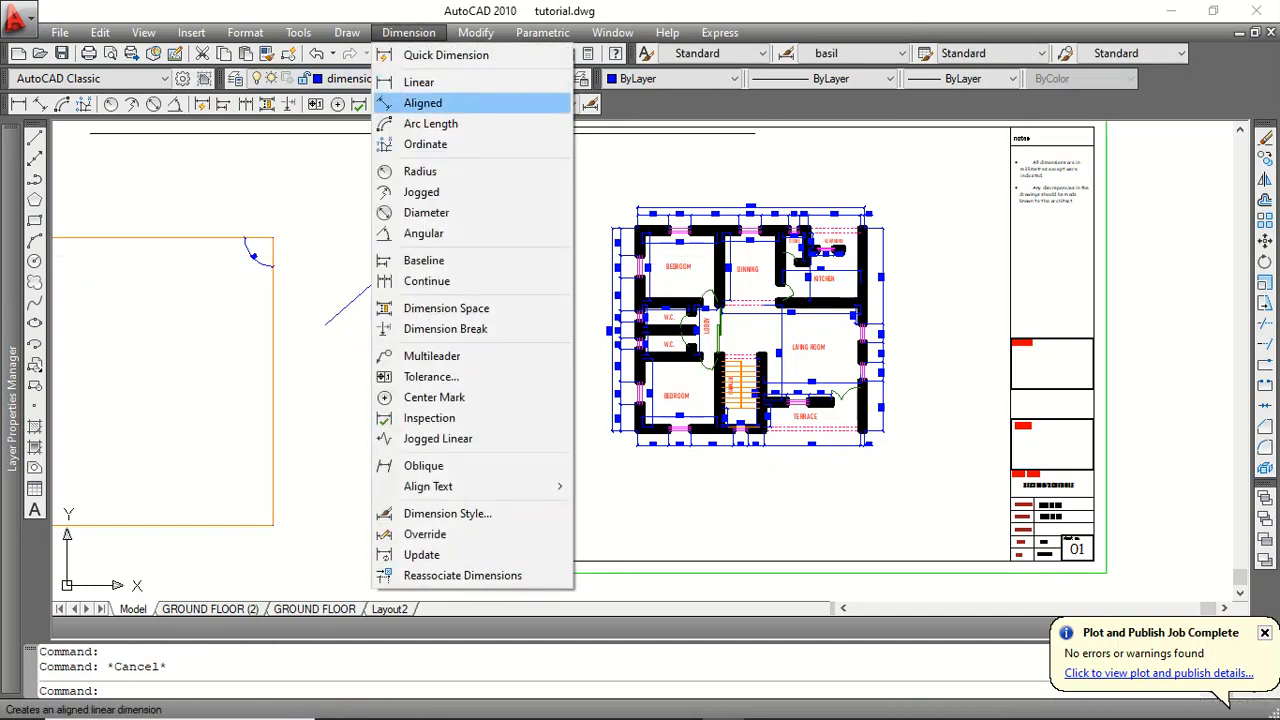
{"action": "left_click", "coordinate": [422, 103]}
{"action": "scroll", "coordinate": [329, 314], "scroll_direction": "up", "scroll_amount": 3}
{"action": "left_click", "coordinate": [329, 326]}
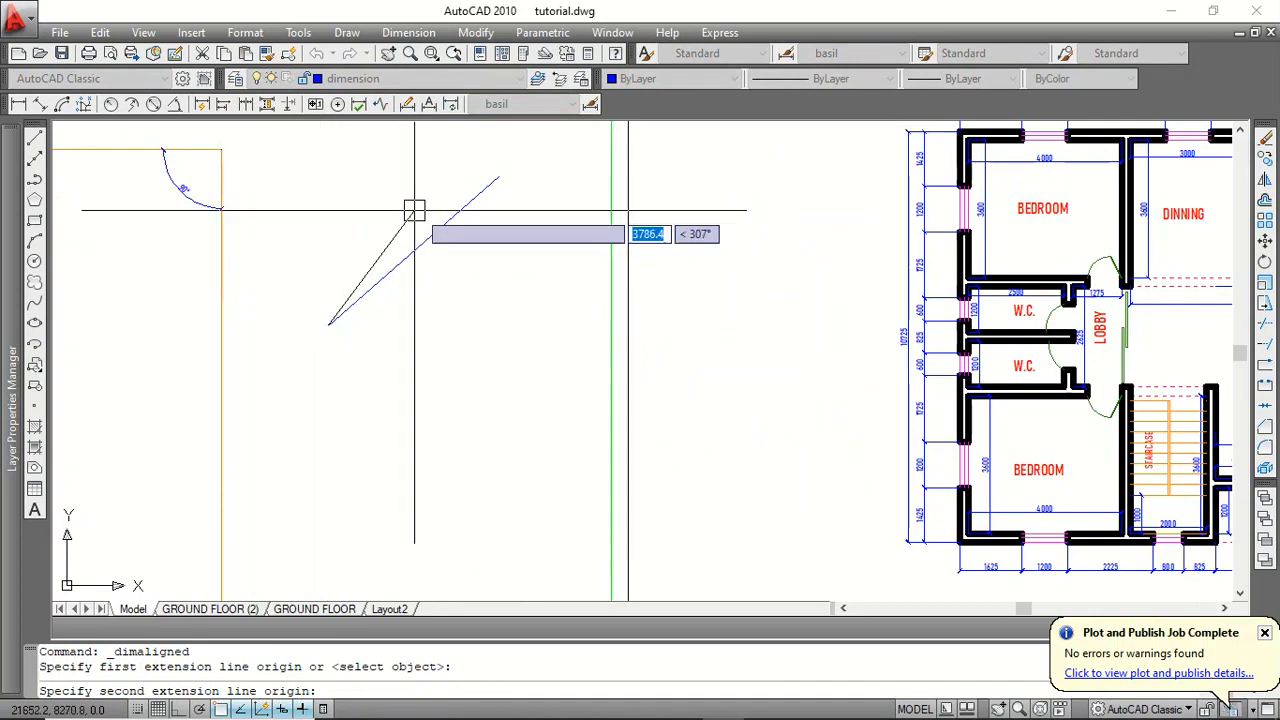
{"action": "left_click", "coordinate": [498, 177]}
{"action": "left_click", "coordinate": [470, 175]}
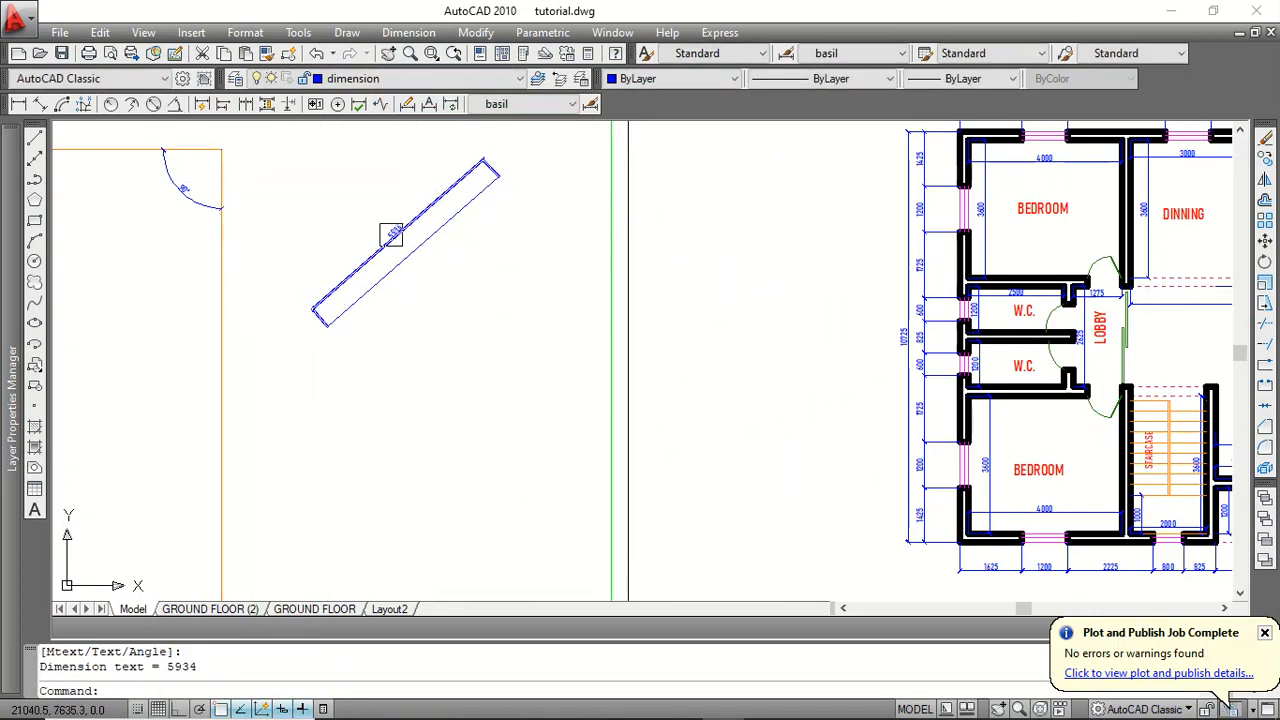
Inspect the aligned dimension's text up close and check the layers available for it without changing its layer
{"action": "scroll", "coordinate": [400, 250], "scroll_direction": "up", "scroll_amount": 3}
{"action": "scroll", "coordinate": [430, 274], "scroll_direction": "down", "scroll_amount": 3}
{"action": "scroll", "coordinate": [409, 257], "scroll_direction": "up", "scroll_amount": 5}
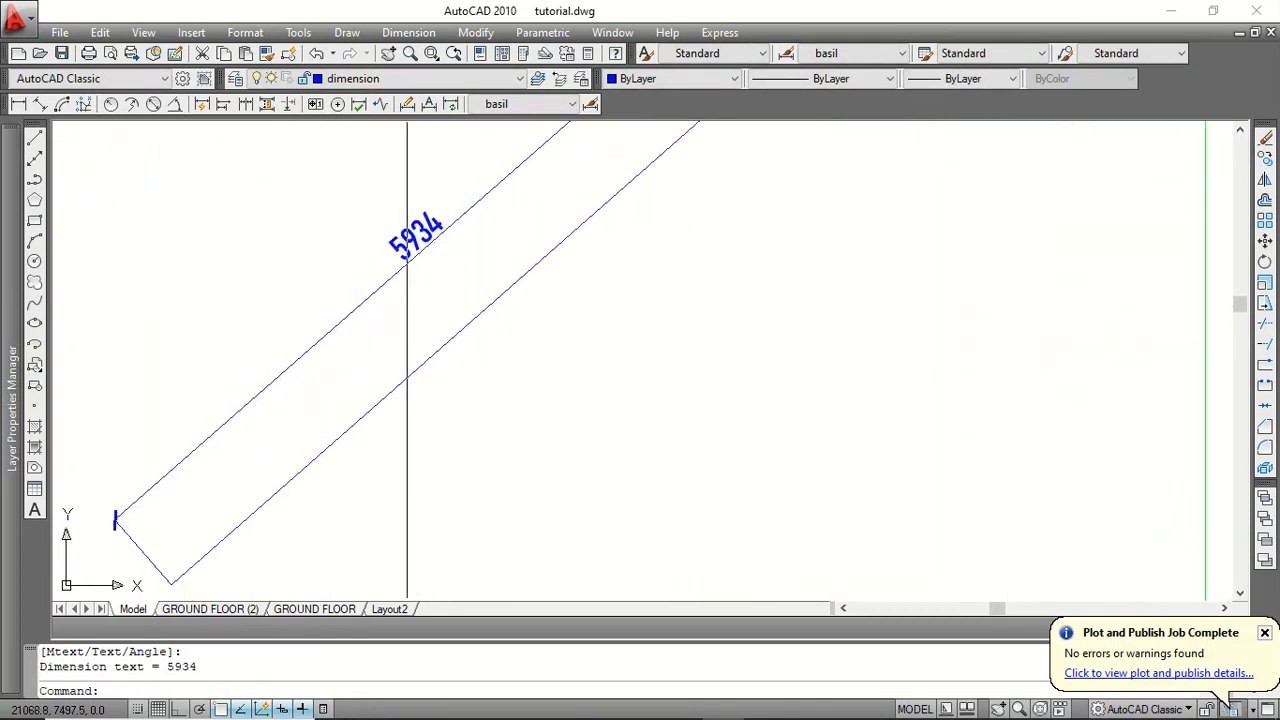
{"action": "scroll", "coordinate": [444, 295], "scroll_direction": "down", "scroll_amount": 2}
{"action": "scroll", "coordinate": [453, 299], "scroll_direction": "down", "scroll_amount": 3}
{"action": "scroll", "coordinate": [460, 260], "scroll_direction": "up", "scroll_amount": 4}
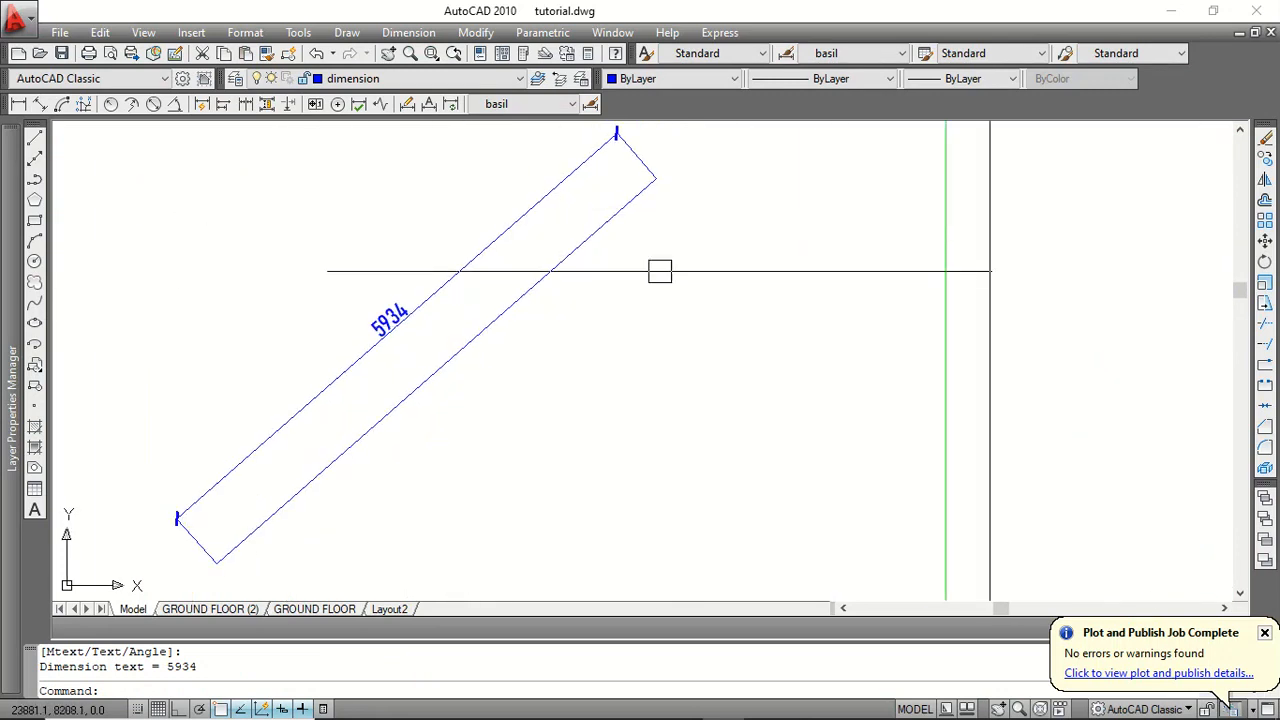
{"action": "scroll", "coordinate": [411, 306], "scroll_direction": "down", "scroll_amount": 2}
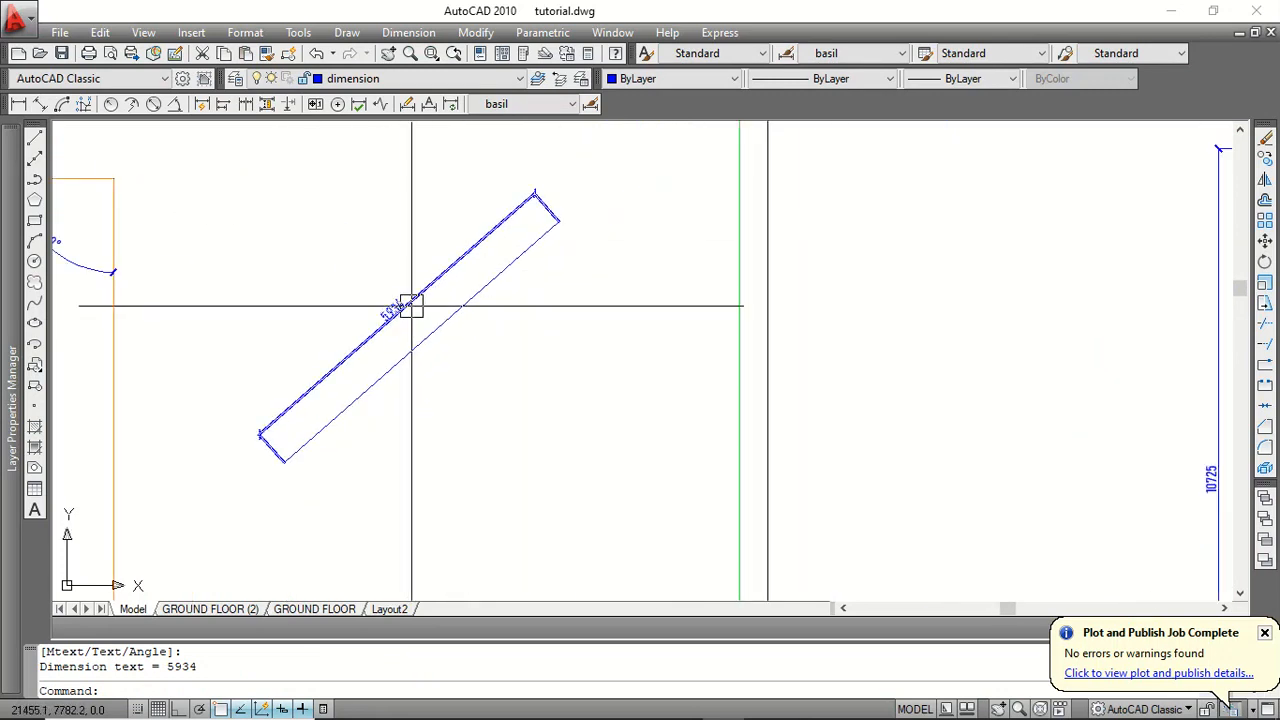
{"action": "left_click", "coordinate": [411, 306]}
{"action": "left_click", "coordinate": [420, 78]}
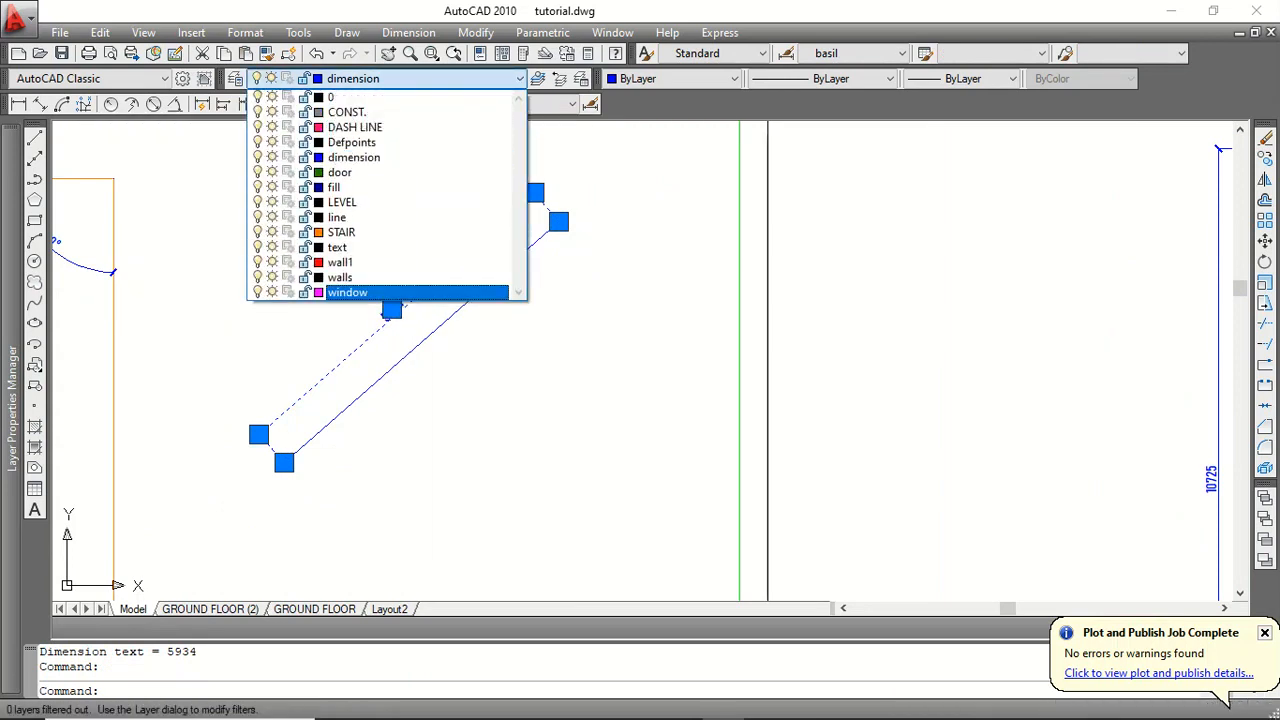
{"action": "key", "text": "Escape"}
{"action": "key", "text": "Escape"}
Review the available dimensioning and modification commands without applying any to the drawing
{"action": "left_click", "coordinate": [408, 33]}
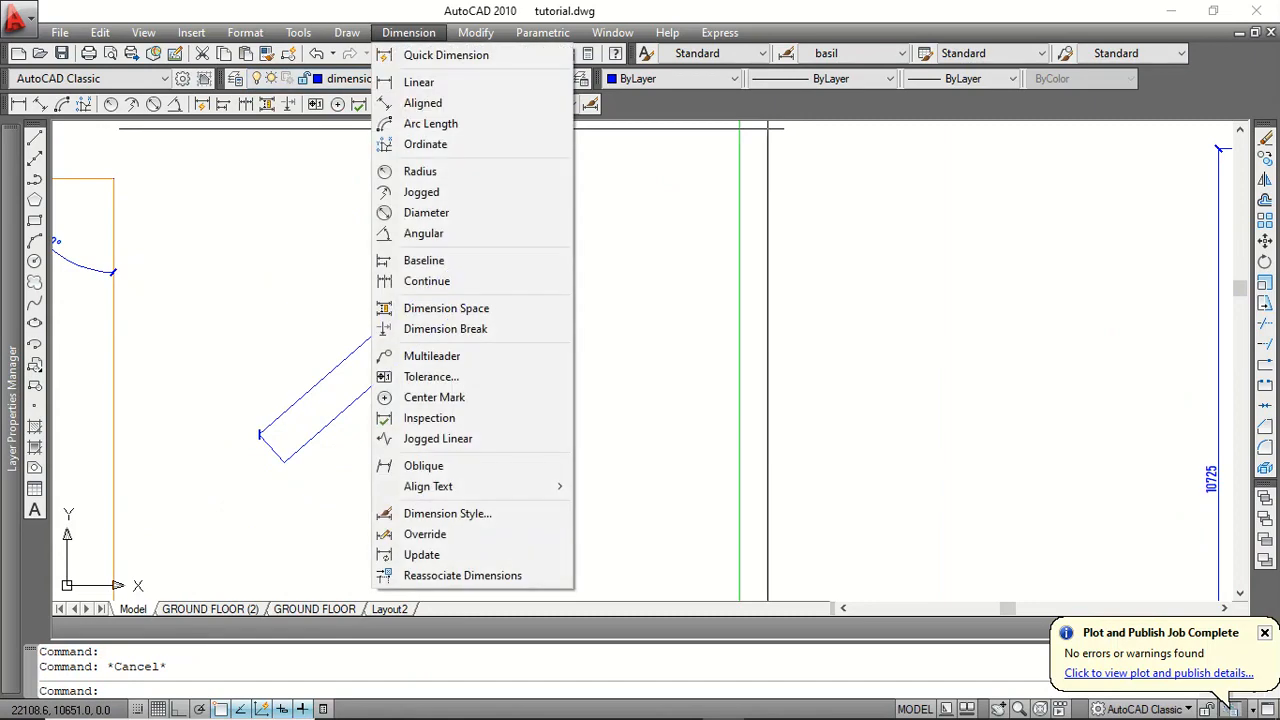
{"action": "left_click", "coordinate": [312, 235]}
{"action": "left_click", "coordinate": [279, 281]}
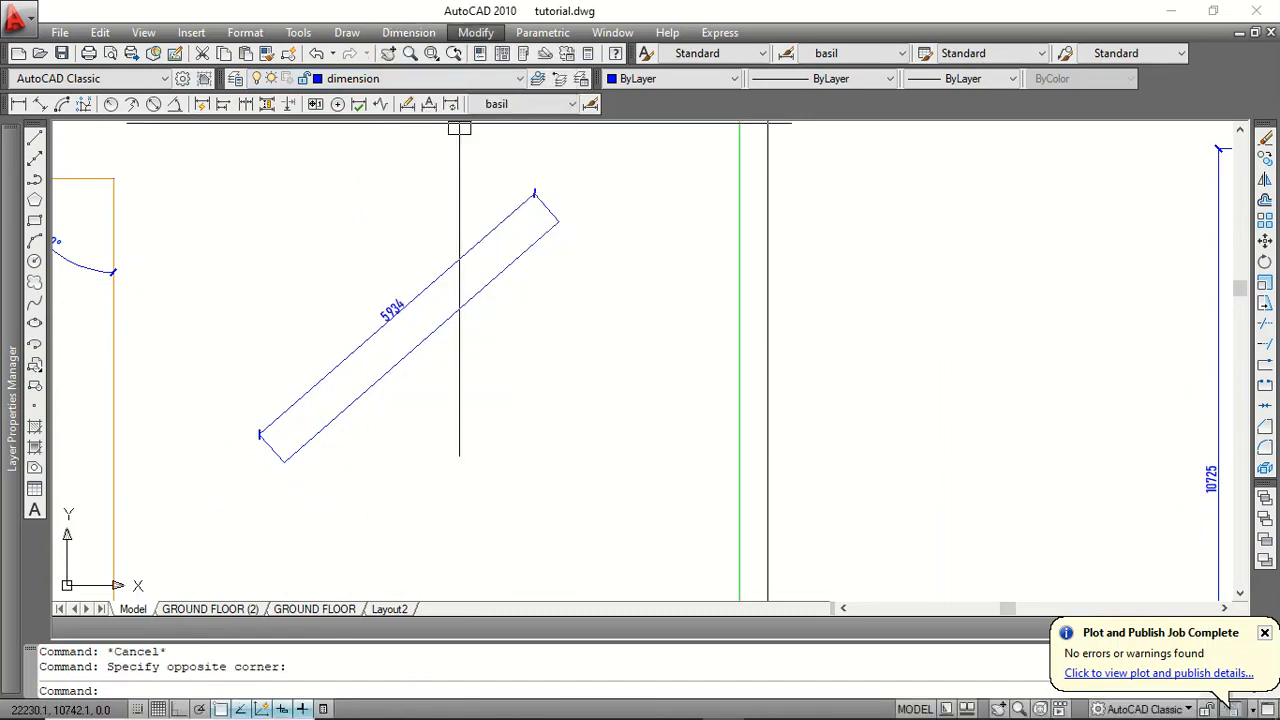
{"action": "left_click", "coordinate": [476, 33]}
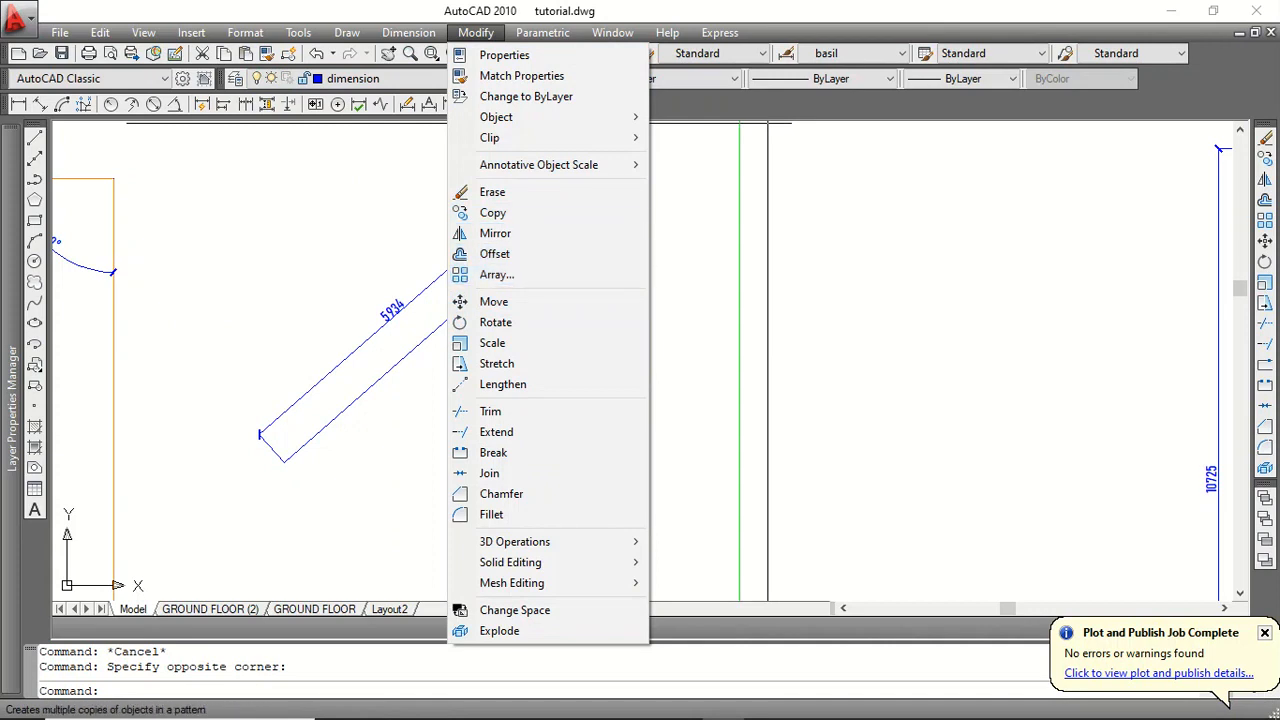
{"action": "left_click", "coordinate": [920, 271]}
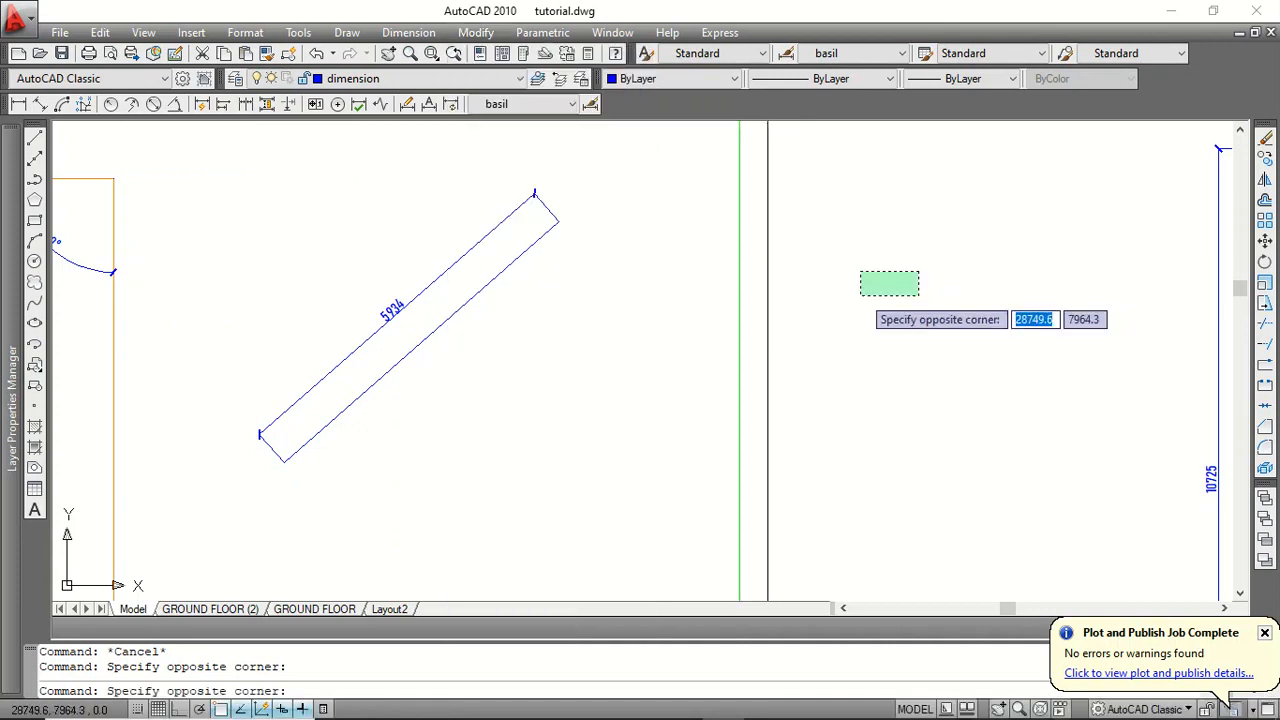
{"action": "left_click", "coordinate": [860, 297]}
Set the diagonal line's color to Red and its lineweight to 0.50 mm
{"action": "left_click", "coordinate": [670, 78]}
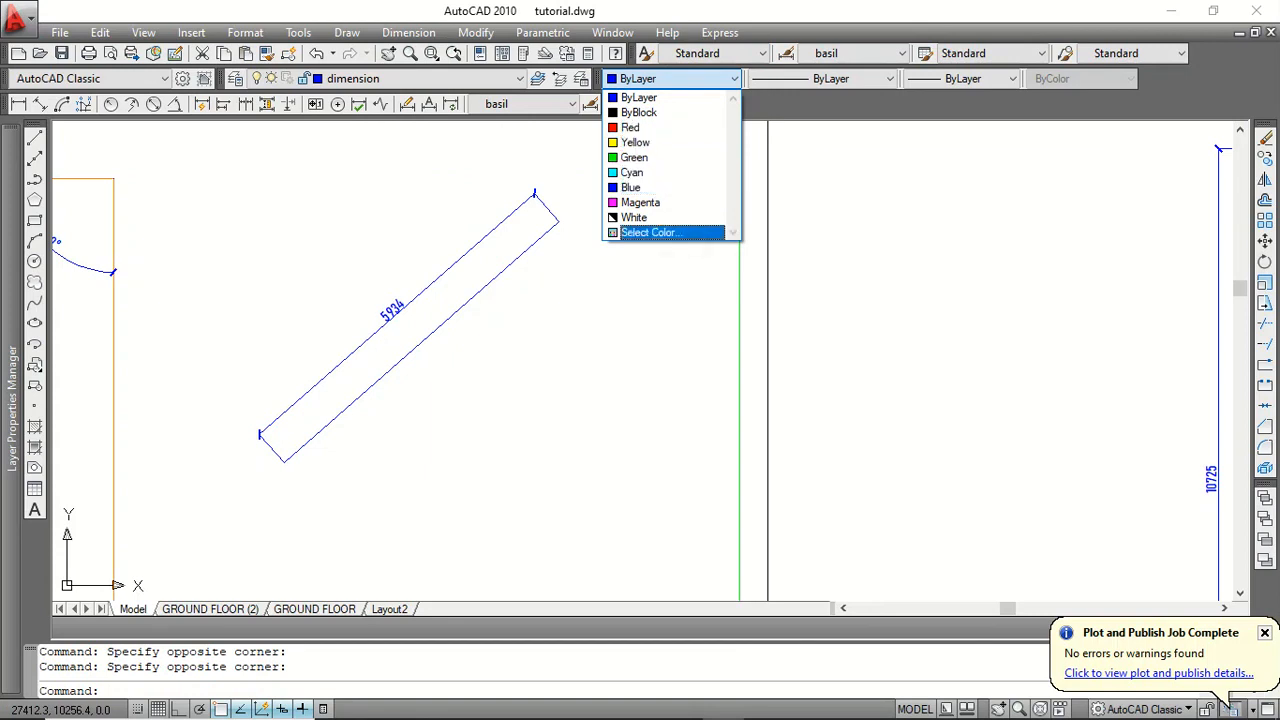
{"action": "left_click", "coordinate": [463, 352]}
{"action": "left_click", "coordinate": [426, 353]}
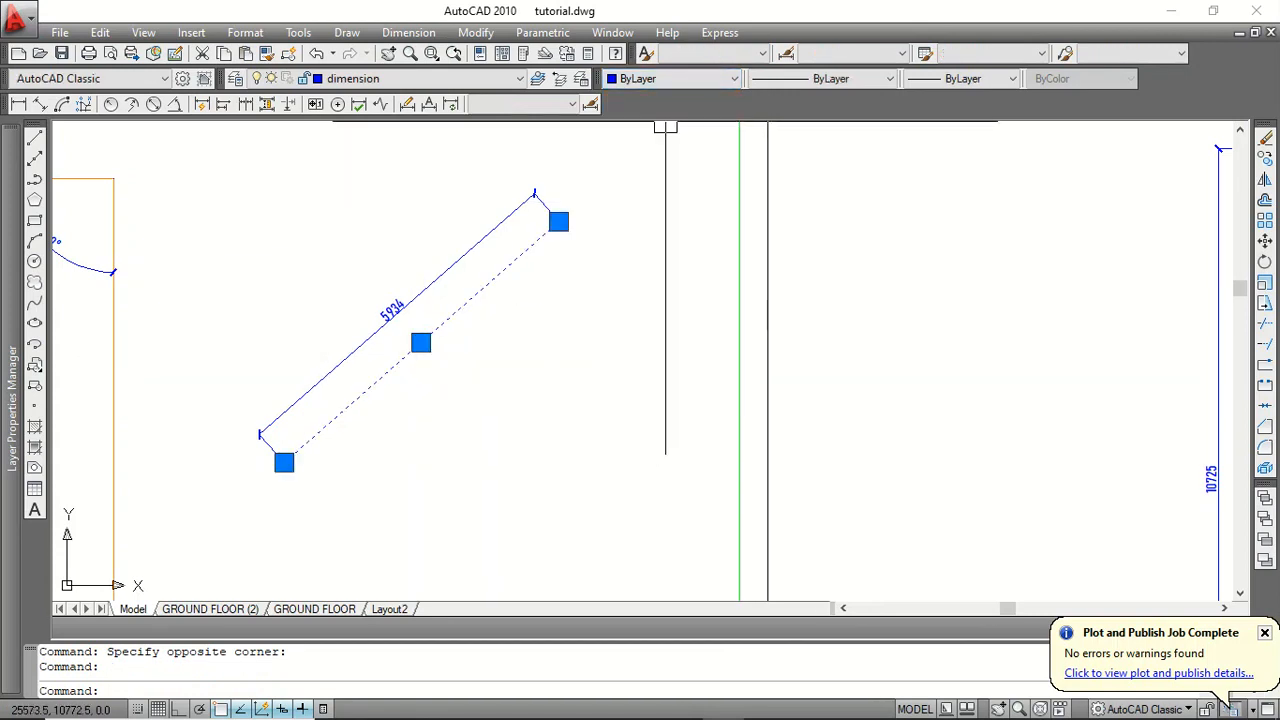
{"action": "left_click", "coordinate": [670, 78]}
{"action": "left_click", "coordinate": [652, 124]}
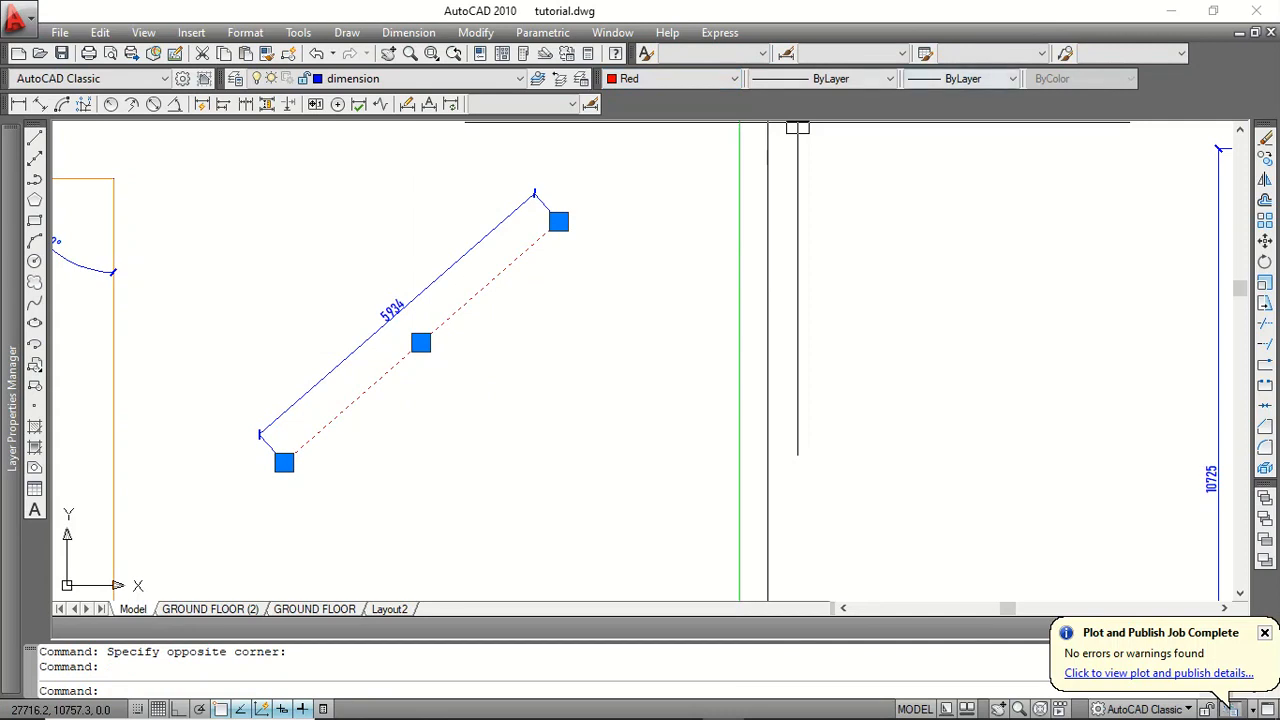
{"action": "left_click", "coordinate": [960, 78]}
{"action": "left_click", "coordinate": [972, 306]}
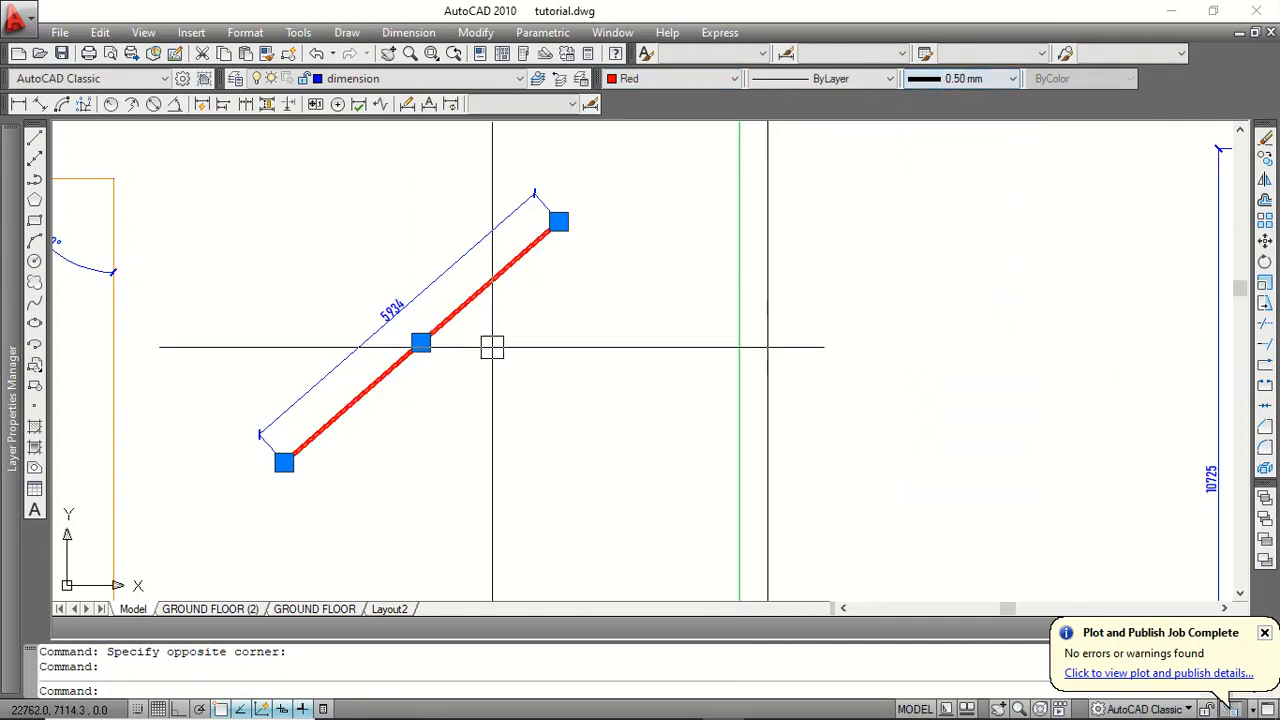
{"action": "key", "text": "Escape"}
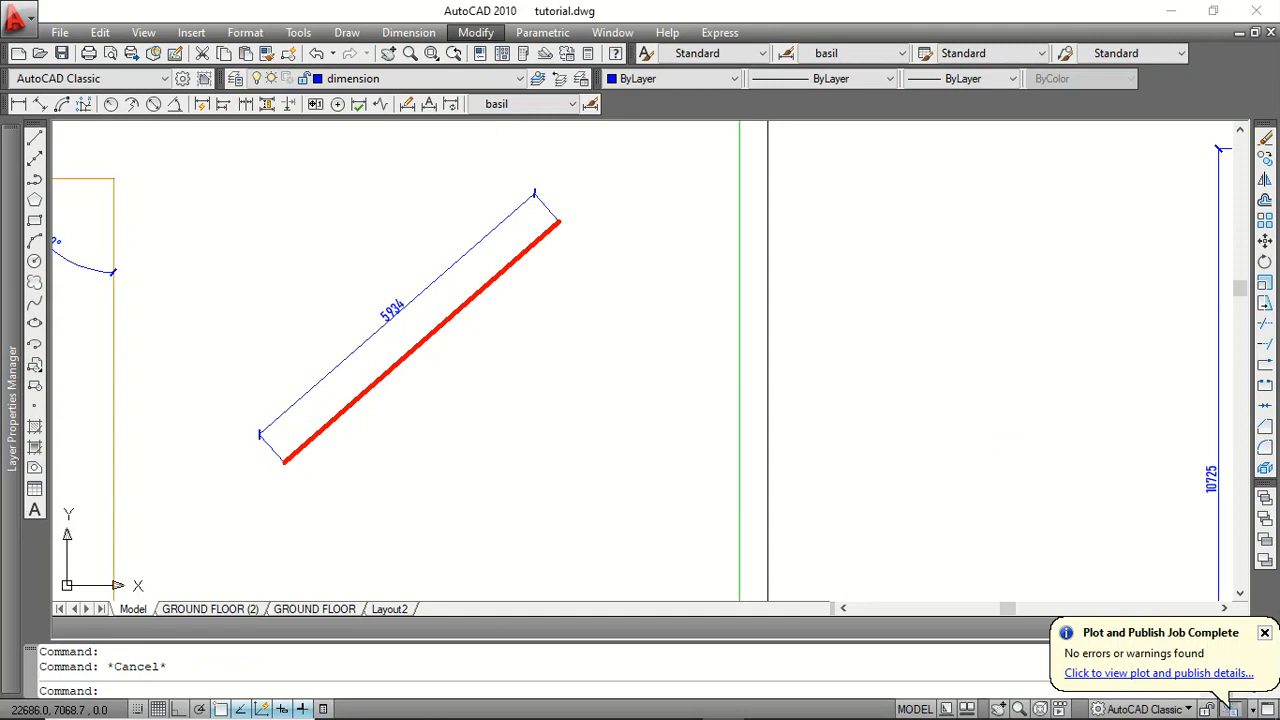
{"action": "left_click", "coordinate": [620, 294]}
{"action": "left_click", "coordinate": [600, 340]}
{"action": "scroll", "coordinate": [503, 227], "scroll_direction": "down", "scroll_amount": 2}
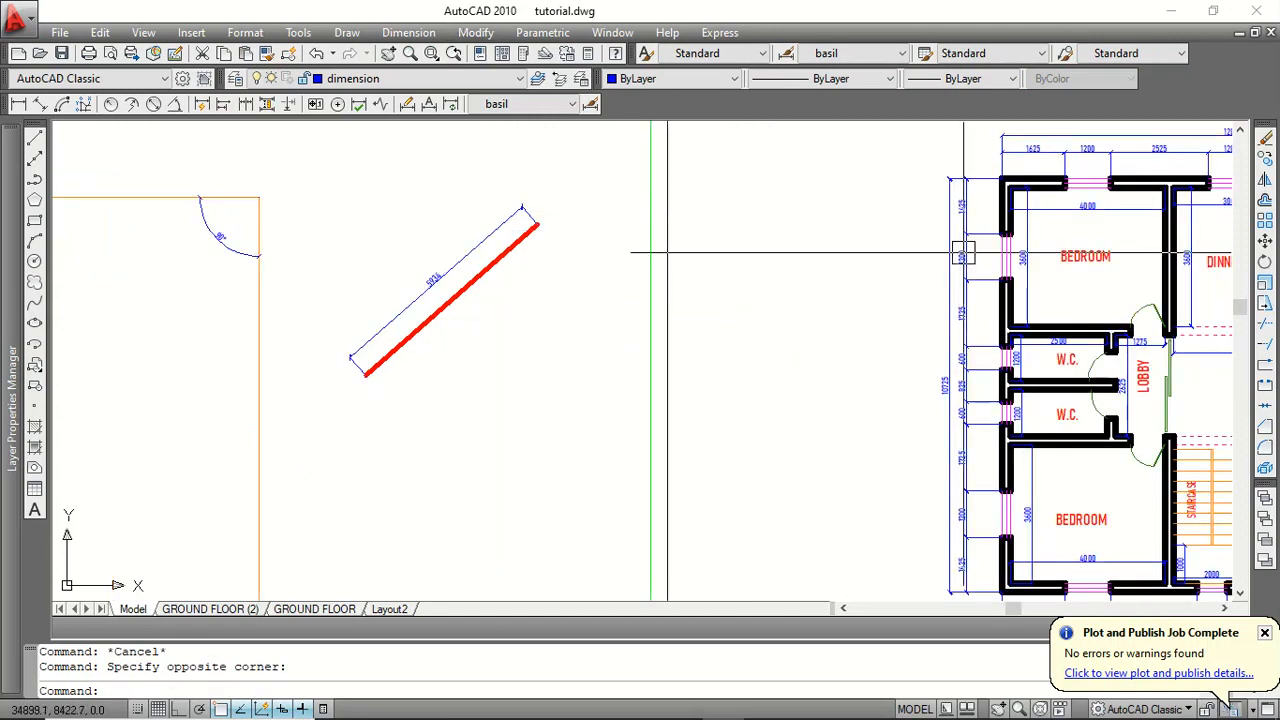
{"action": "scroll", "coordinate": [598, 263], "scroll_direction": "down", "scroll_amount": 2}
{"action": "scroll", "coordinate": [468, 247], "scroll_direction": "down", "scroll_amount": 2}
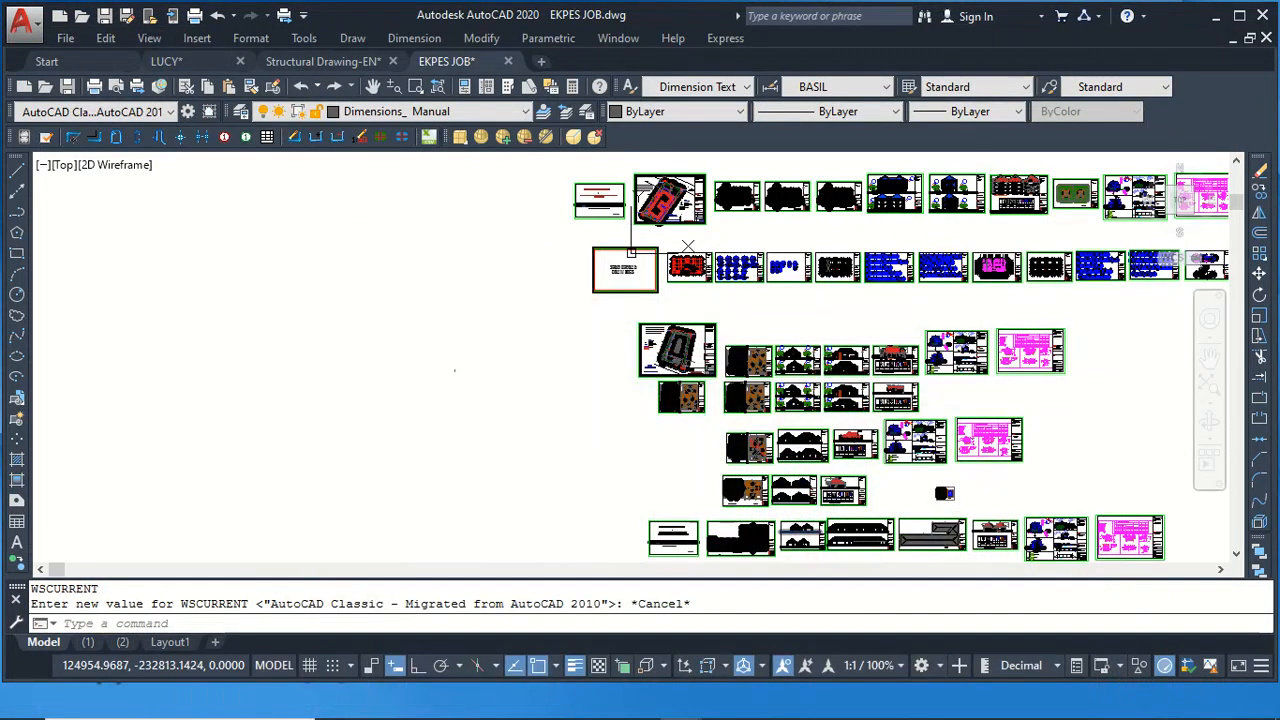
Examine the site plan sheet of the proposed three-storey residential building in the AutoCAD 2020 project drawing
{"action": "scroll", "coordinate": [764, 203], "scroll_direction": "up", "scroll_amount": 4}
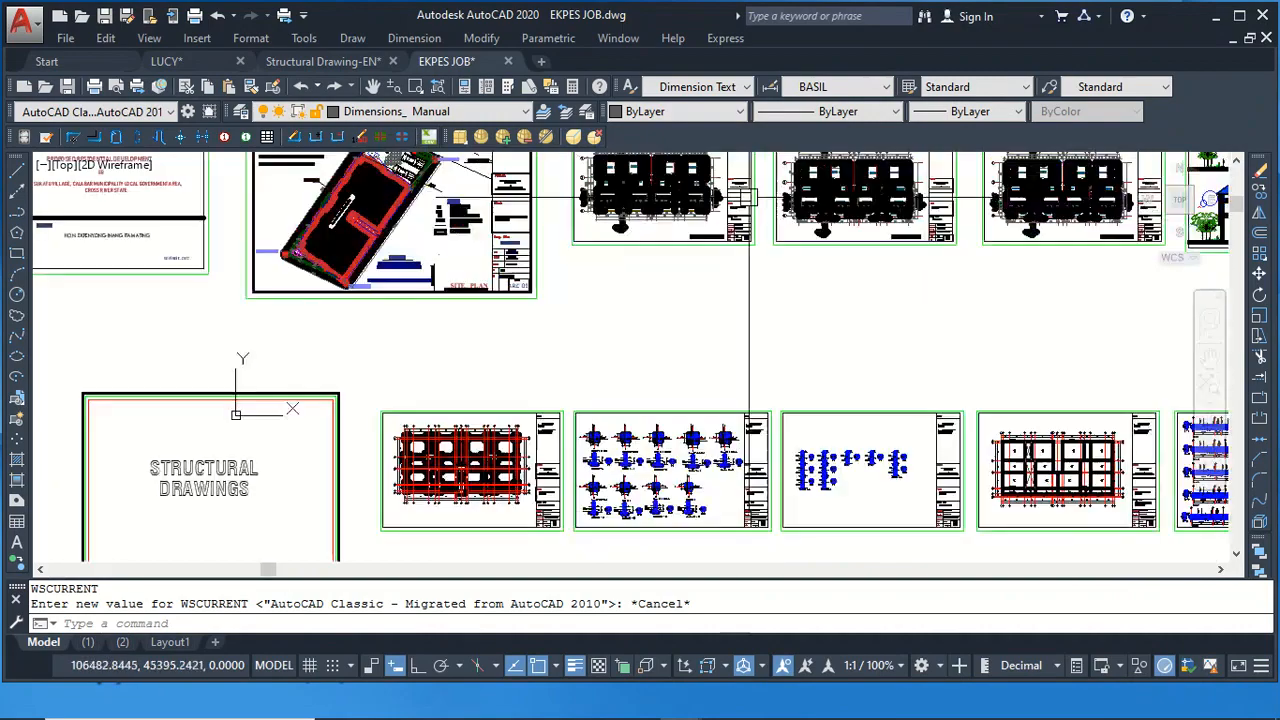
{"action": "scroll", "coordinate": [677, 391], "scroll_direction": "down", "scroll_amount": 2}
{"action": "scroll", "coordinate": [440, 320], "scroll_direction": "up", "scroll_amount": 3}
{"action": "scroll", "coordinate": [494, 290], "scroll_direction": "up", "scroll_amount": 3}
{"action": "scroll", "coordinate": [520, 280], "scroll_direction": "down", "scroll_amount": 4}
{"action": "scroll", "coordinate": [560, 260], "scroll_direction": "up", "scroll_amount": 4}
{"action": "scroll", "coordinate": [580, 240], "scroll_direction": "down", "scroll_amount": 1}
{"action": "scroll", "coordinate": [560, 250], "scroll_direction": "down", "scroll_amount": 3}
{"action": "scroll", "coordinate": [570, 245], "scroll_direction": "up", "scroll_amount": 5}
{"action": "scroll", "coordinate": [578, 237], "scroll_direction": "down", "scroll_amount": 2}
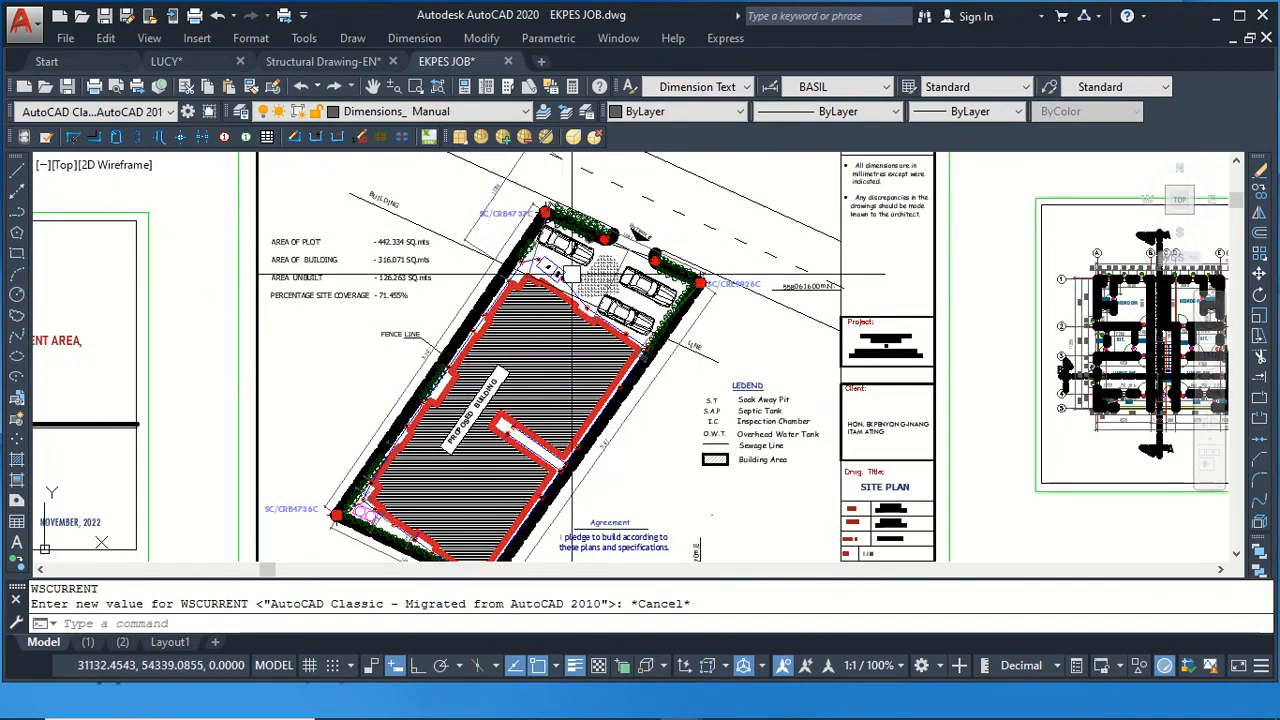
{"action": "scroll", "coordinate": [598, 243], "scroll_direction": "up", "scroll_amount": 3}
{"action": "scroll", "coordinate": [636, 200], "scroll_direction": "down", "scroll_amount": 5}
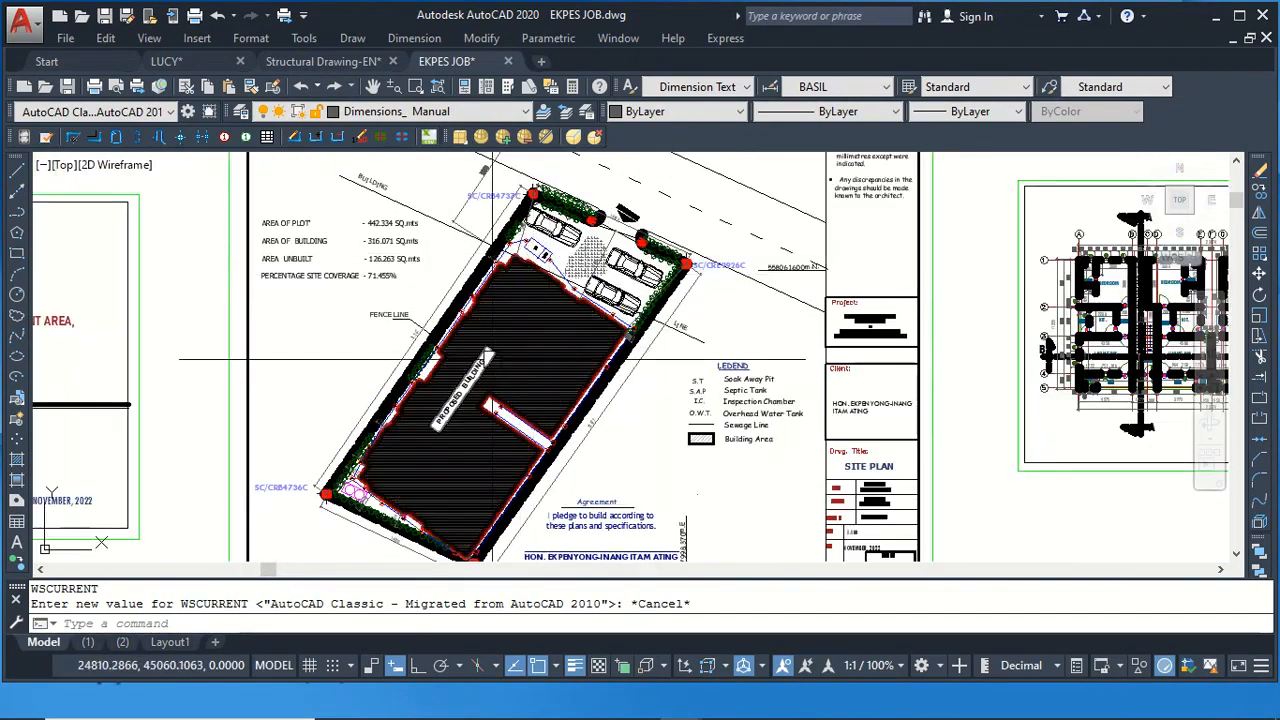
{"action": "scroll", "coordinate": [505, 378], "scroll_direction": "up", "scroll_amount": 2}
Examine the ground, first and second floor plan sheets and the elevation sheets of the three-storey building
{"action": "scroll", "coordinate": [470, 270], "scroll_direction": "down", "scroll_amount": 6}
{"action": "scroll", "coordinate": [459, 280], "scroll_direction": "up", "scroll_amount": 1}
{"action": "scroll", "coordinate": [751, 271], "scroll_direction": "up", "scroll_amount": 5}
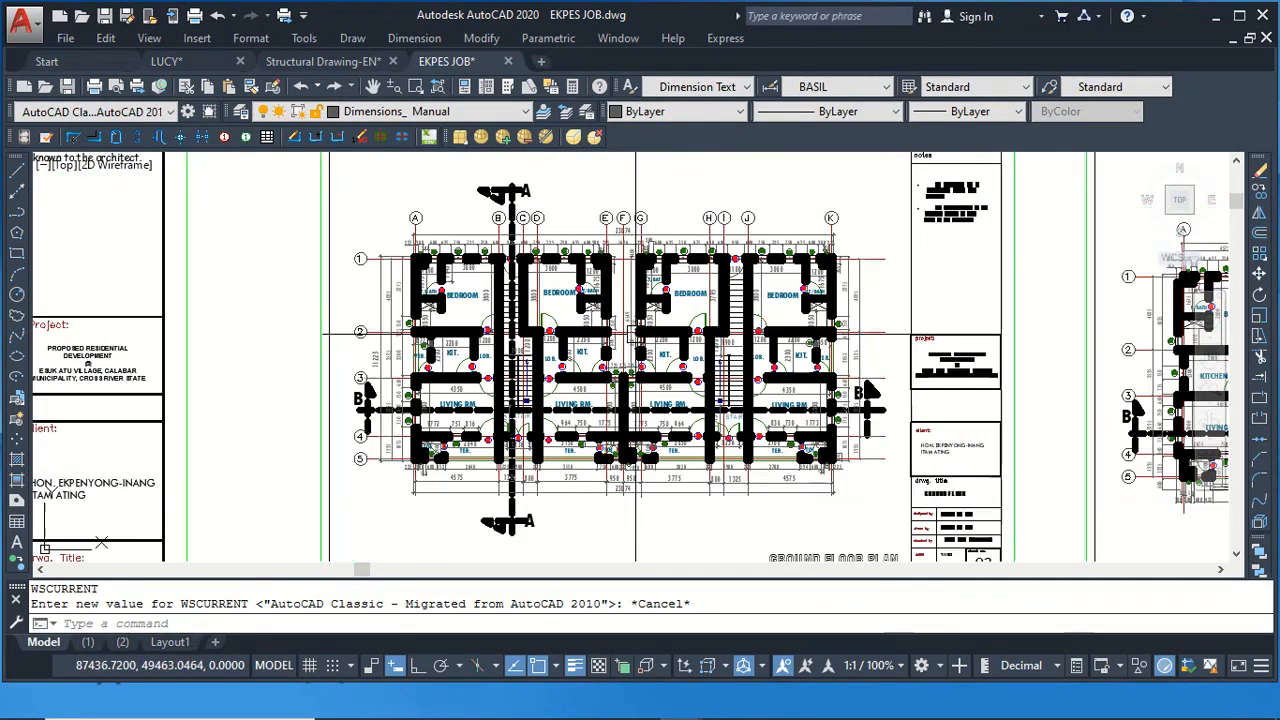
{"action": "scroll", "coordinate": [634, 241], "scroll_direction": "down", "scroll_amount": 4}
{"action": "scroll", "coordinate": [891, 234], "scroll_direction": "up", "scroll_amount": 4}
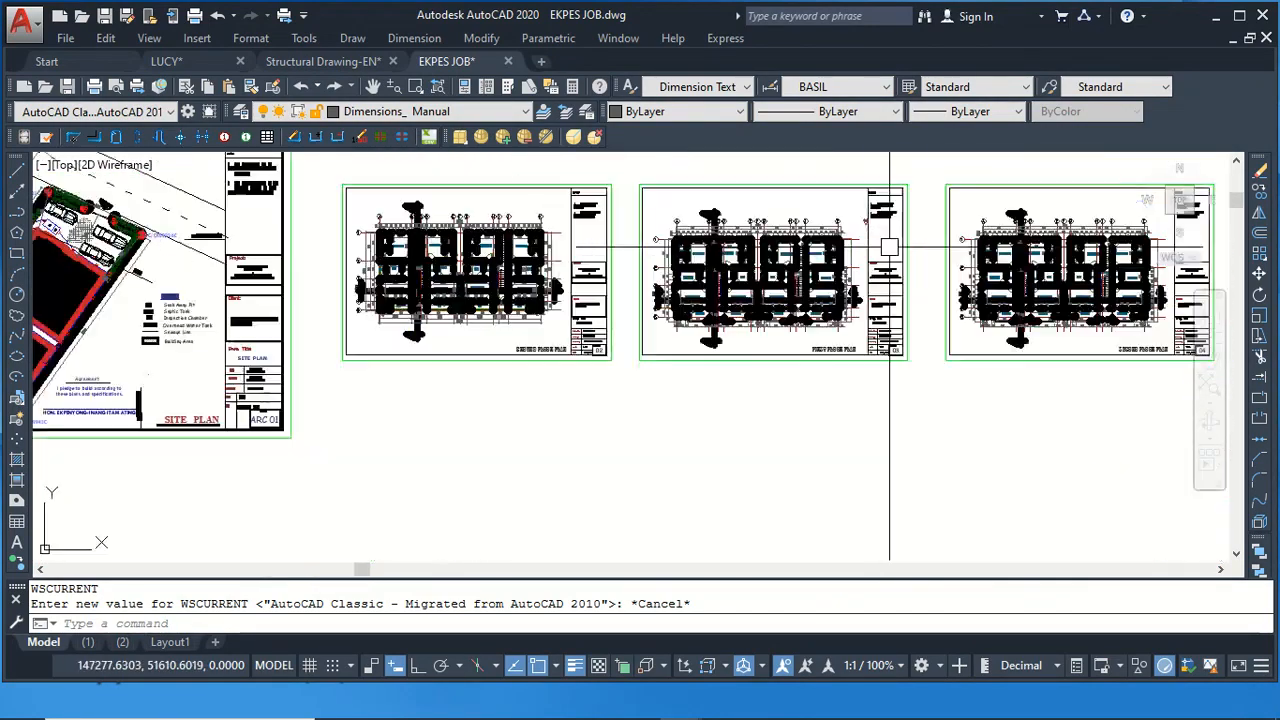
{"action": "scroll", "coordinate": [407, 355], "scroll_direction": "down", "scroll_amount": 4}
{"action": "scroll", "coordinate": [620, 340], "scroll_direction": "up", "scroll_amount": 8}
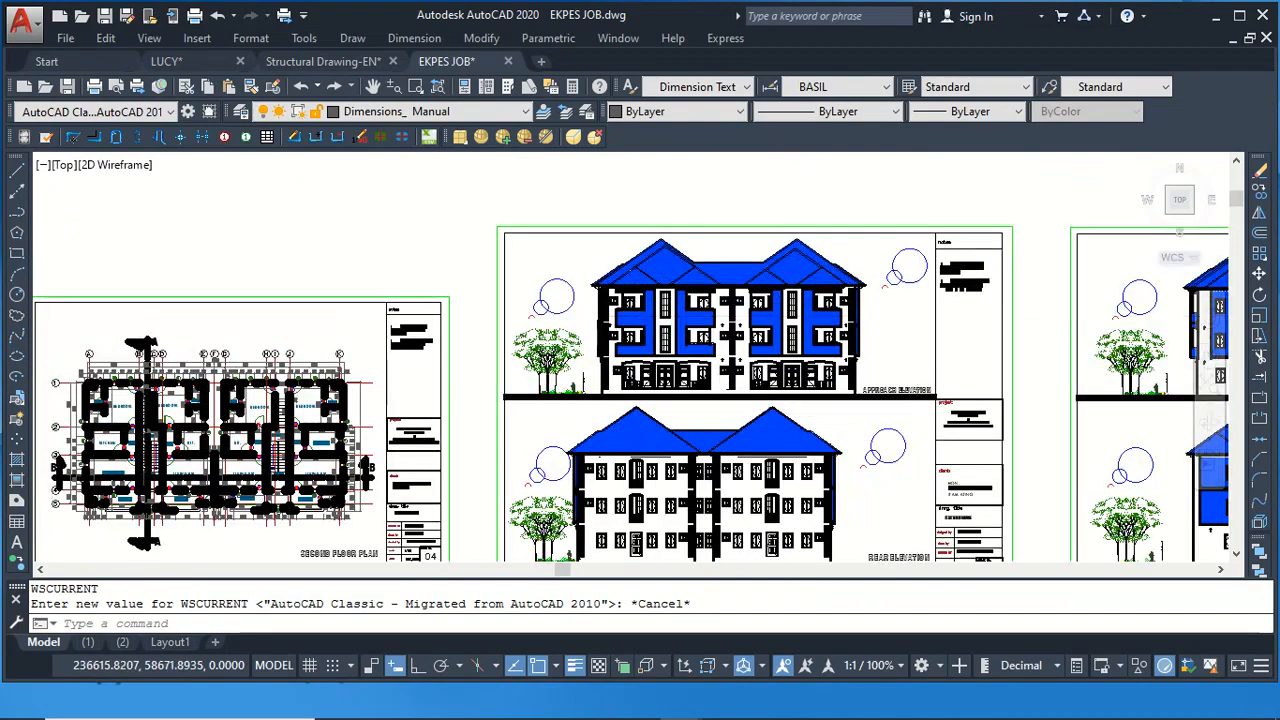
{"action": "scroll", "coordinate": [875, 295], "scroll_direction": "down", "scroll_amount": 2}
{"action": "scroll", "coordinate": [875, 295], "scroll_direction": "up", "scroll_amount": 2}
{"action": "scroll", "coordinate": [700, 380], "scroll_direction": "down", "scroll_amount": 4}
{"action": "scroll", "coordinate": [629, 405], "scroll_direction": "up", "scroll_amount": 4}
{"action": "scroll", "coordinate": [629, 405], "scroll_direction": "down", "scroll_amount": 4}
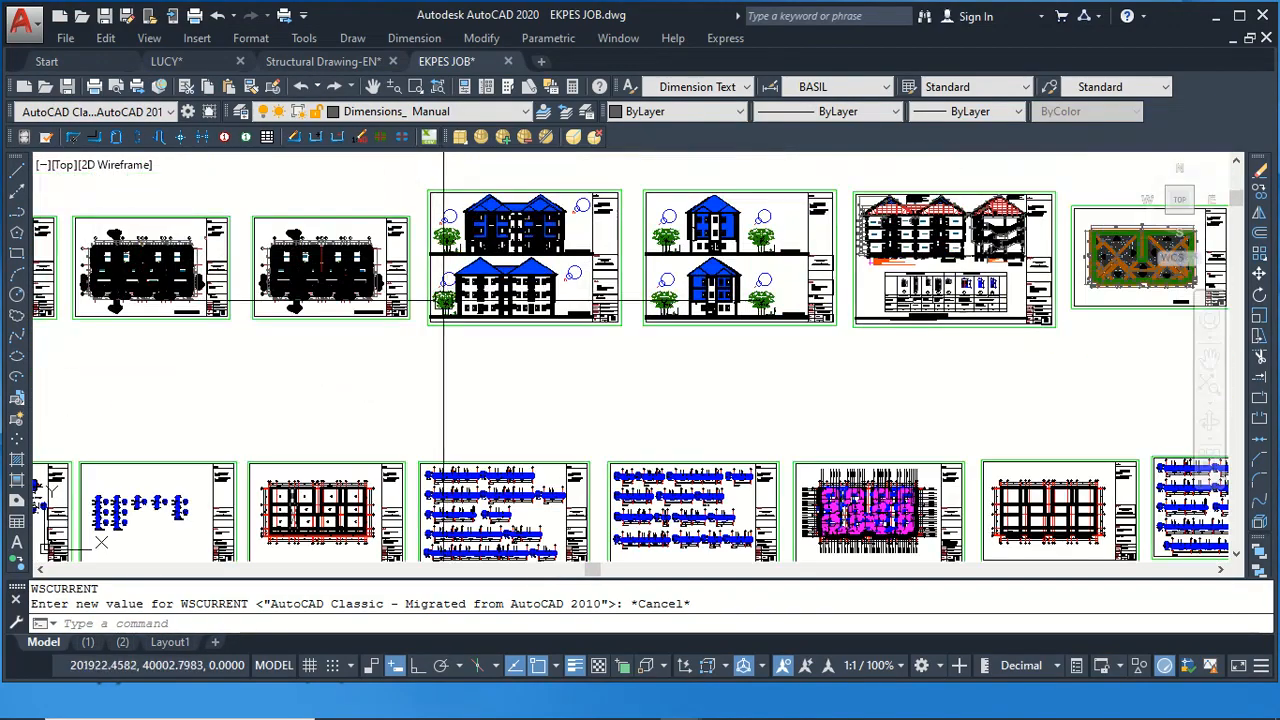
{"action": "scroll", "coordinate": [860, 350], "scroll_direction": "up", "scroll_amount": 2}
{"action": "scroll", "coordinate": [748, 218], "scroll_direction": "up", "scroll_amount": 2}
{"action": "scroll", "coordinate": [748, 218], "scroll_direction": "down", "scroll_amount": 2}
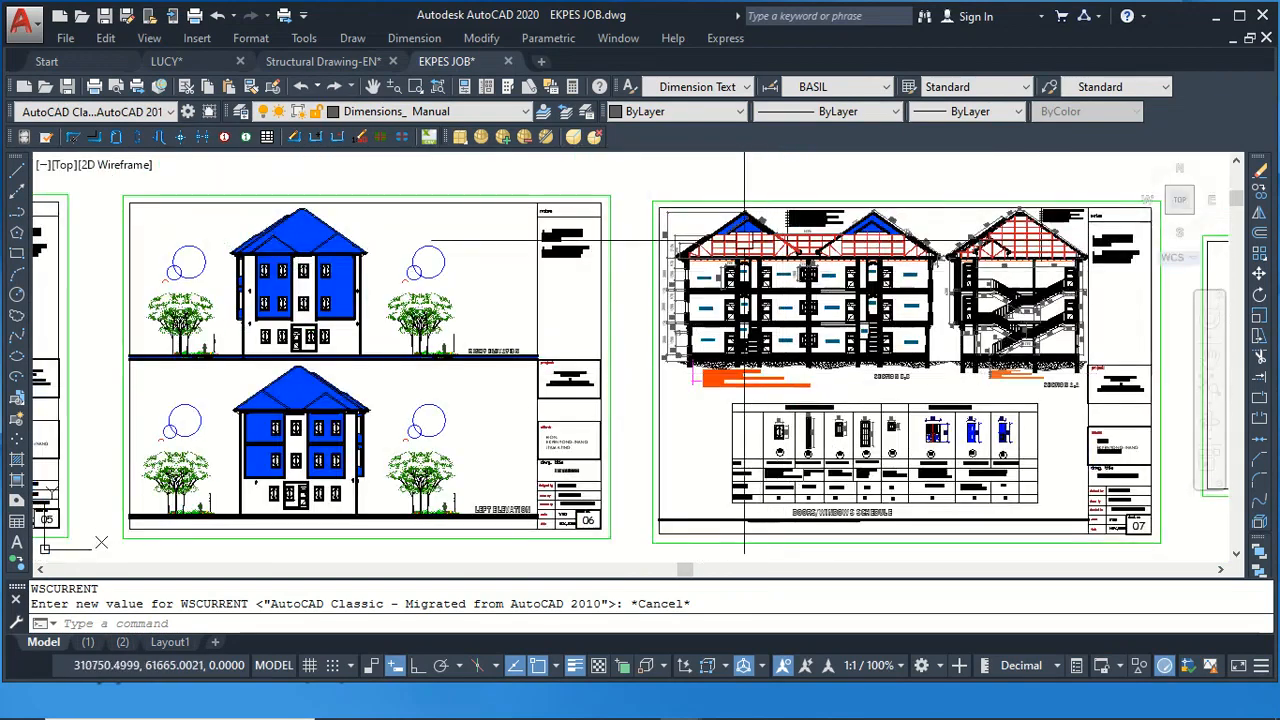
Examine the building section sheet up close, including roof structure, stairs and floor heights, and return to the sheet overview
{"action": "scroll", "coordinate": [748, 218], "scroll_direction": "up", "scroll_amount": 5}
{"action": "scroll", "coordinate": [748, 218], "scroll_direction": "down", "scroll_amount": 2}
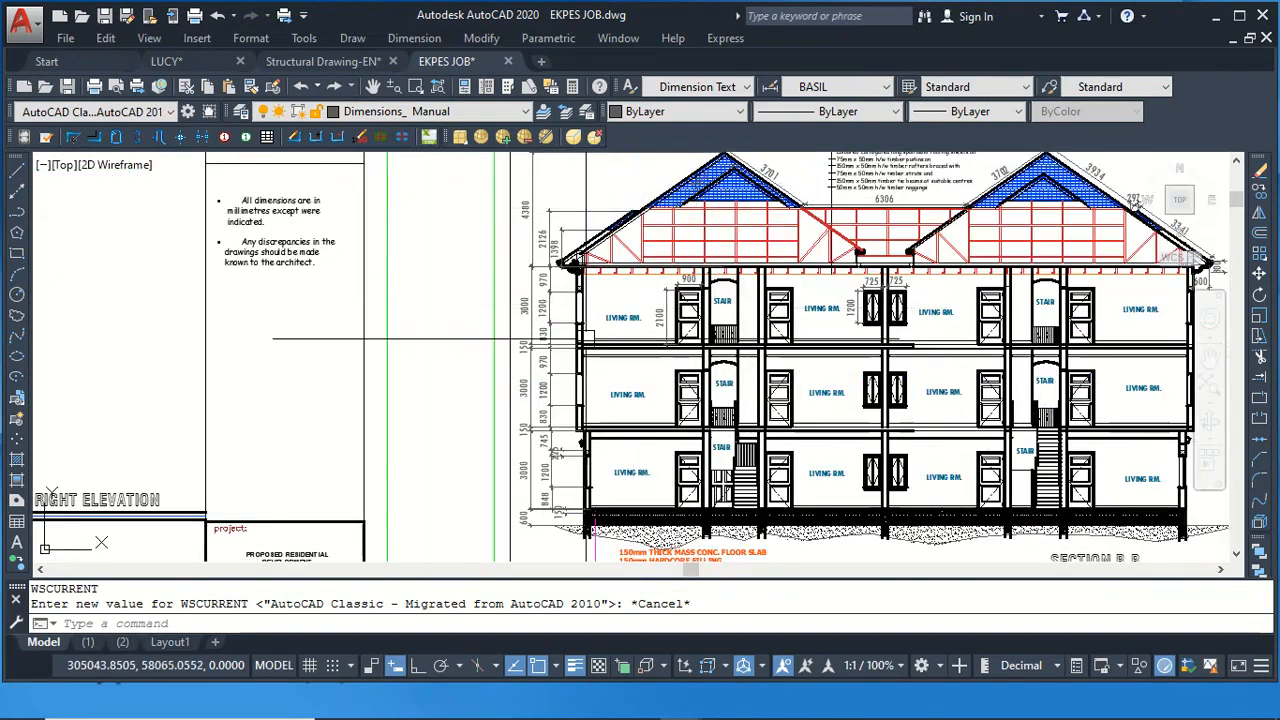
{"action": "scroll", "coordinate": [586, 337], "scroll_direction": "up", "scroll_amount": 2}
{"action": "scroll", "coordinate": [586, 337], "scroll_direction": "down", "scroll_amount": 3}
{"action": "scroll", "coordinate": [621, 425], "scroll_direction": "up", "scroll_amount": 5}
{"action": "scroll", "coordinate": [540, 445], "scroll_direction": "down", "scroll_amount": 4}
{"action": "scroll", "coordinate": [900, 300], "scroll_direction": "up", "scroll_amount": 2}
{"action": "scroll", "coordinate": [774, 425], "scroll_direction": "down", "scroll_amount": 1}
{"action": "scroll", "coordinate": [774, 425], "scroll_direction": "up", "scroll_amount": 2}
{"action": "scroll", "coordinate": [826, 355], "scroll_direction": "down", "scroll_amount": 6}
{"action": "scroll", "coordinate": [826, 355], "scroll_direction": "up", "scroll_amount": 4}
{"action": "scroll", "coordinate": [850, 380], "scroll_direction": "down", "scroll_amount": 7}
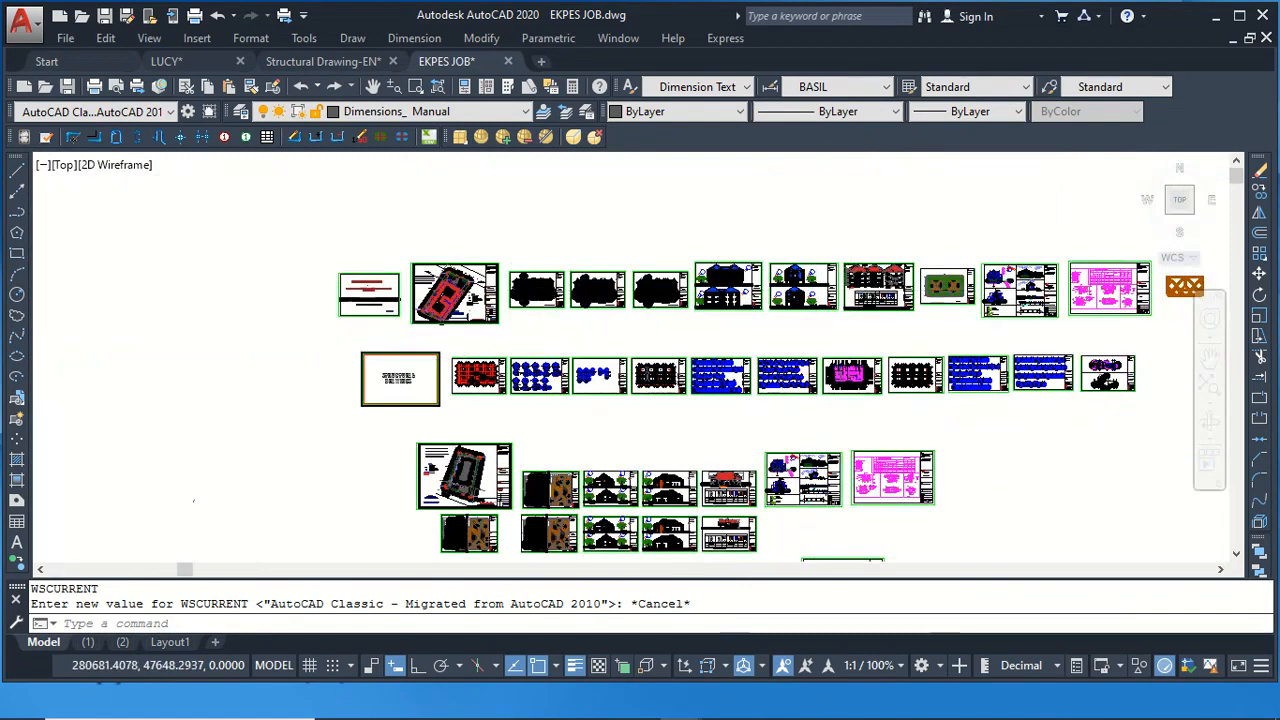
Examine the structural foundation layout and the column base reinforcement details on the neighbouring sheet
{"action": "scroll", "coordinate": [600, 345], "scroll_direction": "up", "scroll_amount": 7}
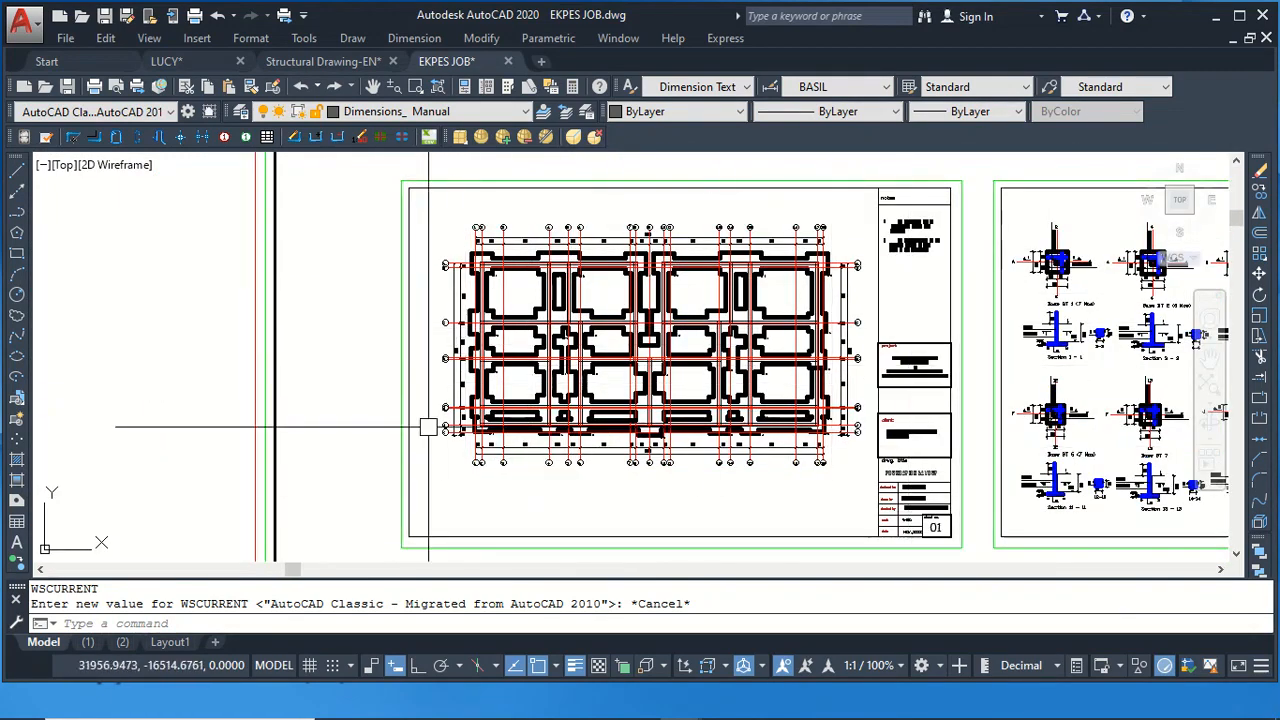
{"action": "scroll", "coordinate": [745, 364], "scroll_direction": "up", "scroll_amount": 2}
{"action": "scroll", "coordinate": [484, 400], "scroll_direction": "down", "scroll_amount": 4}
{"action": "scroll", "coordinate": [470, 400], "scroll_direction": "up", "scroll_amount": 4}
{"action": "scroll", "coordinate": [545, 377], "scroll_direction": "down", "scroll_amount": 2}
{"action": "scroll", "coordinate": [800, 378], "scroll_direction": "down", "scroll_amount": 2}
{"action": "scroll", "coordinate": [852, 314], "scroll_direction": "up", "scroll_amount": 5}
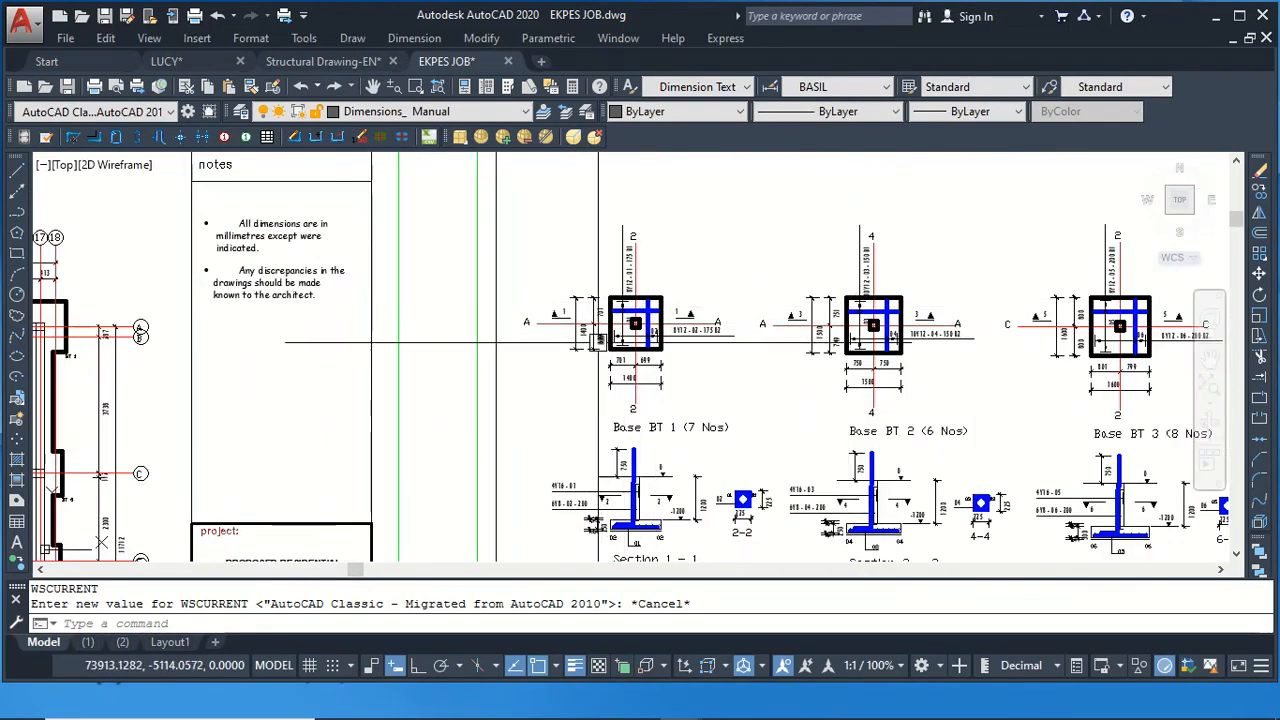
{"action": "scroll", "coordinate": [615, 342], "scroll_direction": "down", "scroll_amount": 3}
{"action": "scroll", "coordinate": [545, 360], "scroll_direction": "up", "scroll_amount": 3}
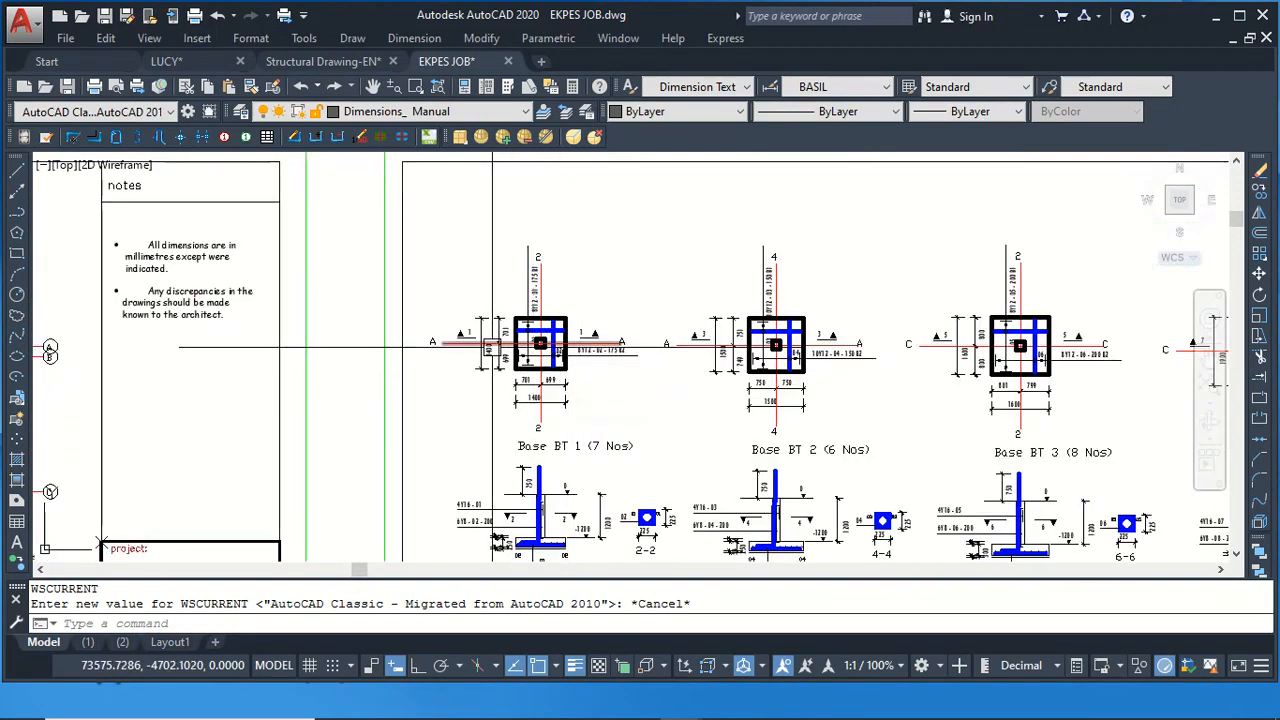
{"action": "scroll", "coordinate": [643, 251], "scroll_direction": "up", "scroll_amount": 2}
{"action": "scroll", "coordinate": [663, 257], "scroll_direction": "down", "scroll_amount": 6}
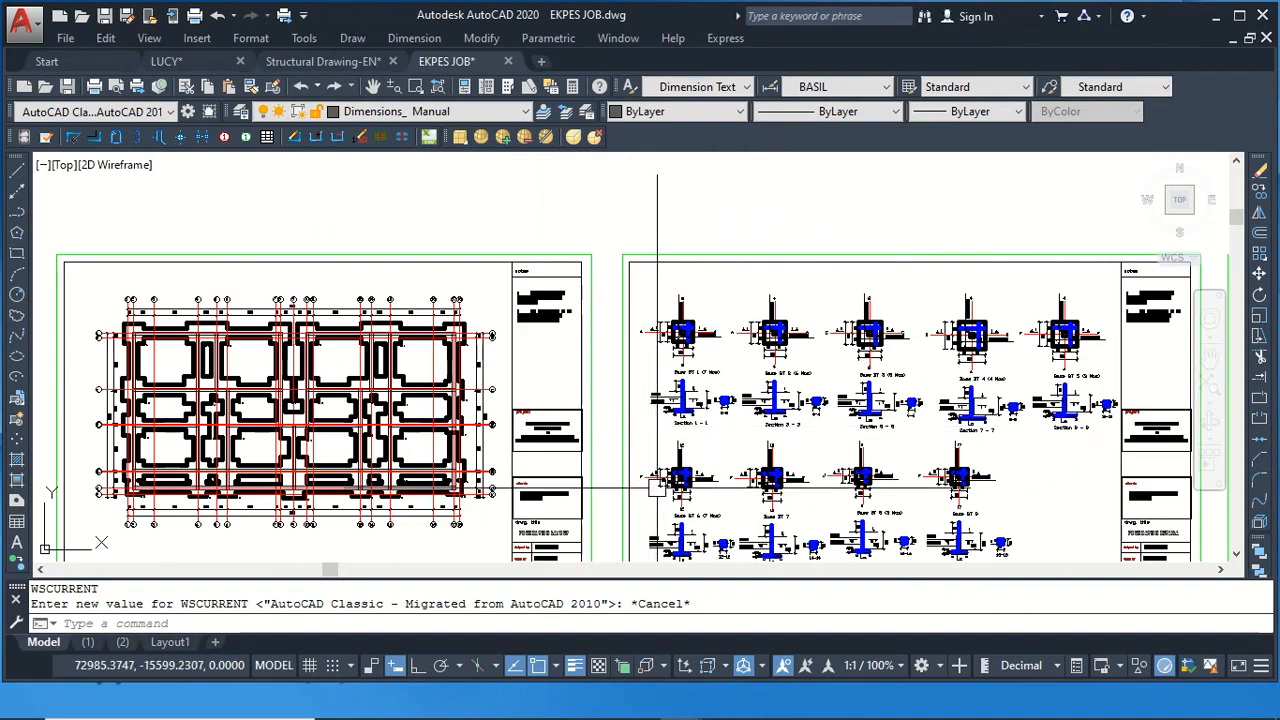
{"action": "scroll", "coordinate": [700, 415], "scroll_direction": "up", "scroll_amount": 6}
{"action": "scroll", "coordinate": [366, 361], "scroll_direction": "down", "scroll_amount": 10}
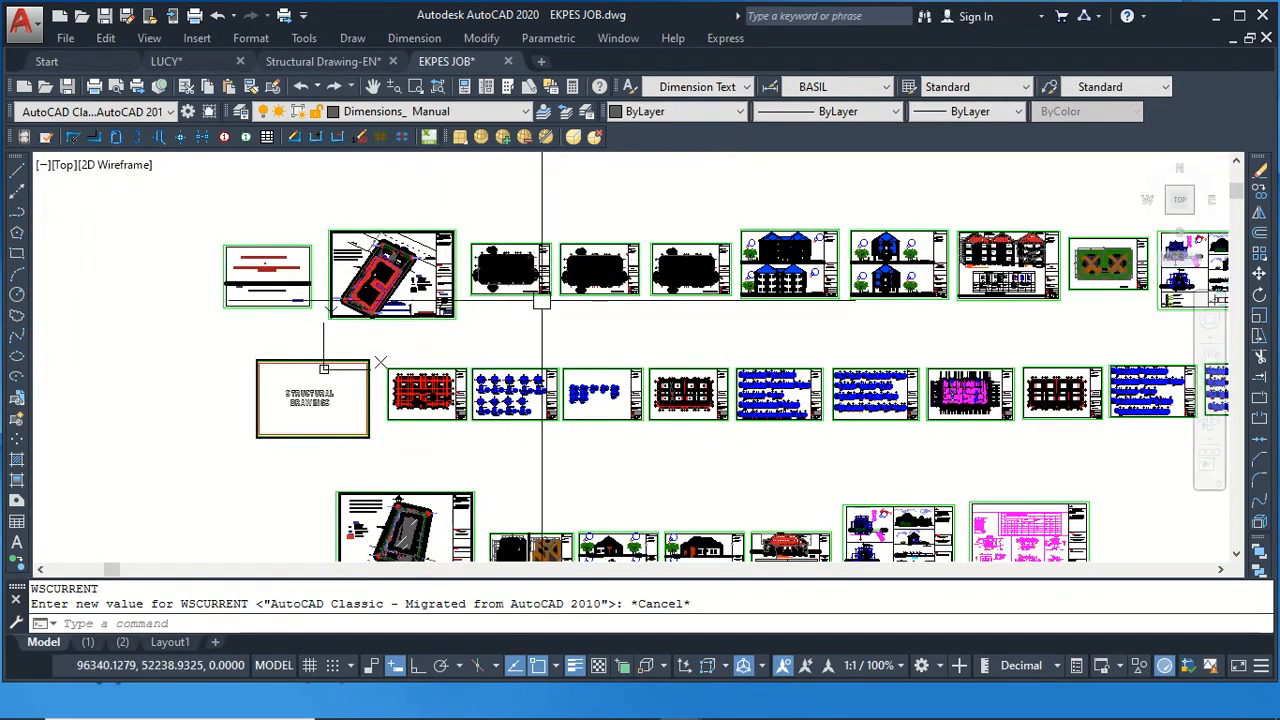
Examine the floor beam layout sheet and the neighbouring beam detail sheets in the structural drawings
{"action": "scroll", "coordinate": [683, 390], "scroll_direction": "up", "scroll_amount": 4}
{"action": "scroll", "coordinate": [686, 463], "scroll_direction": "up", "scroll_amount": 3}
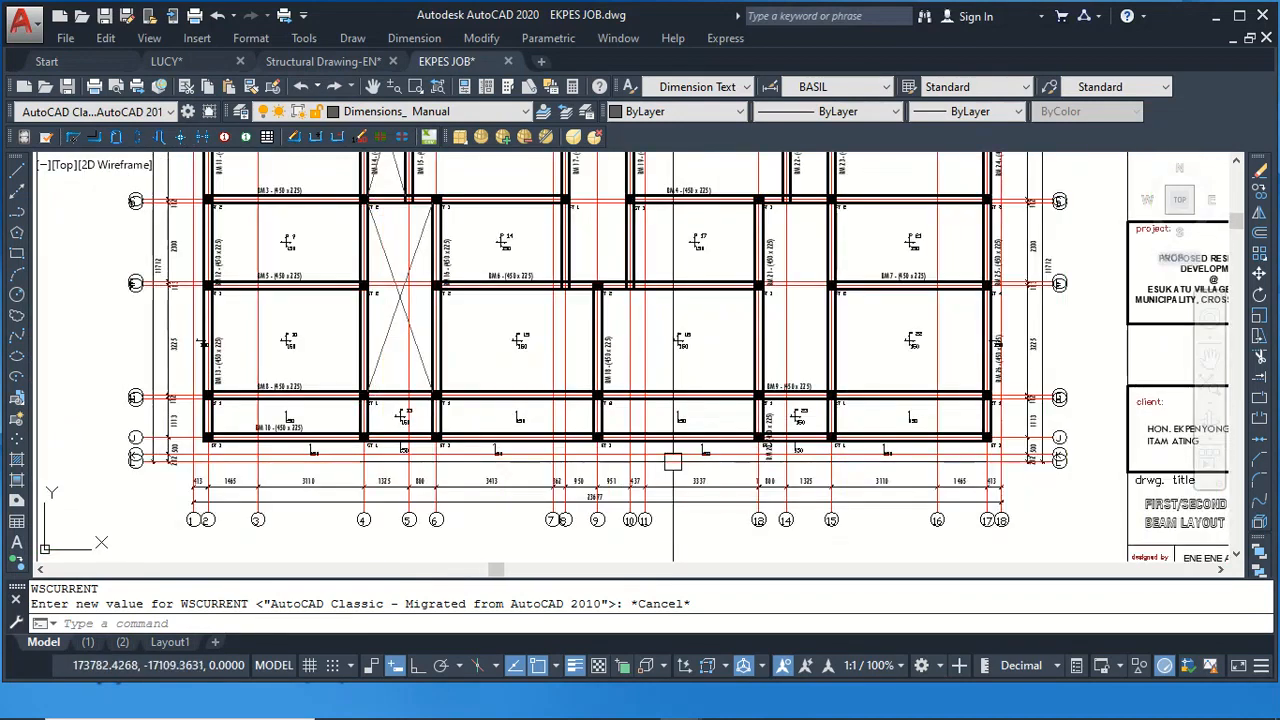
{"action": "scroll", "coordinate": [600, 457], "scroll_direction": "down", "scroll_amount": 4}
{"action": "scroll", "coordinate": [437, 305], "scroll_direction": "up", "scroll_amount": 5}
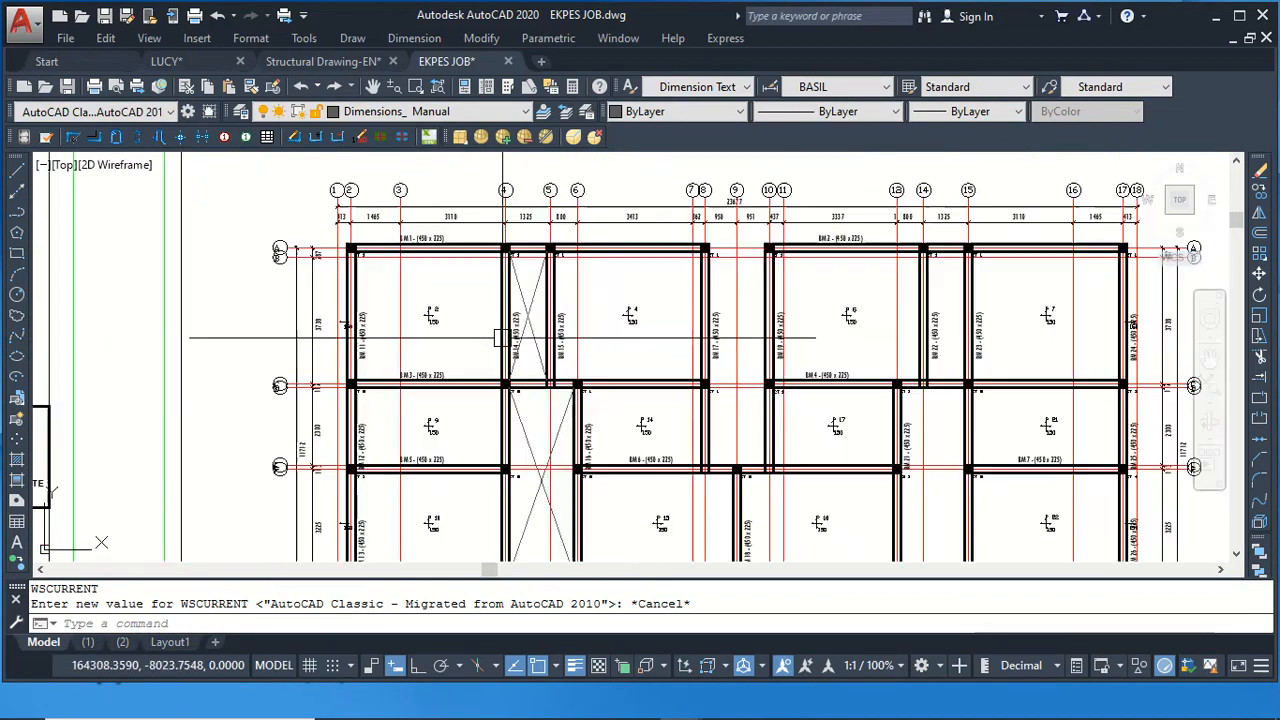
{"action": "scroll", "coordinate": [423, 387], "scroll_direction": "down", "scroll_amount": 5}
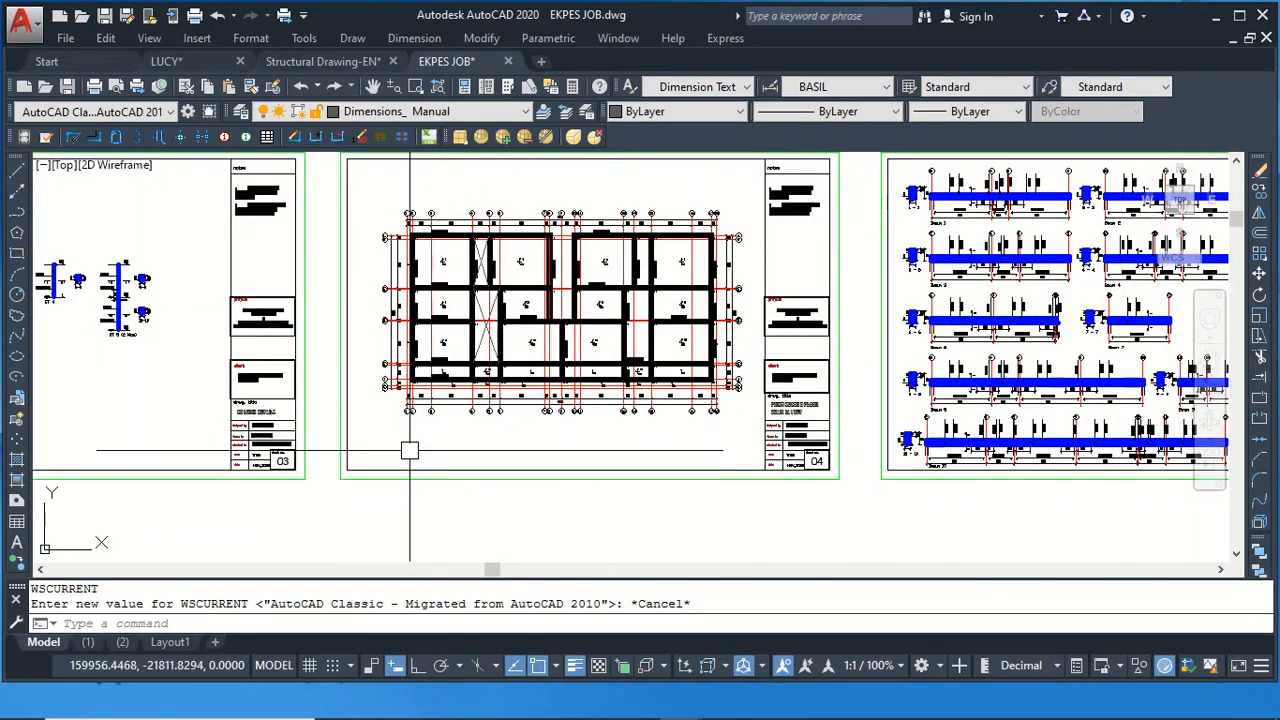
{"action": "scroll", "coordinate": [409, 449], "scroll_direction": "down", "scroll_amount": 2}
{"action": "scroll", "coordinate": [677, 423], "scroll_direction": "down", "scroll_amount": 2}
{"action": "scroll", "coordinate": [749, 402], "scroll_direction": "up", "scroll_amount": 3}
{"action": "scroll", "coordinate": [749, 402], "scroll_direction": "down", "scroll_amount": 6}
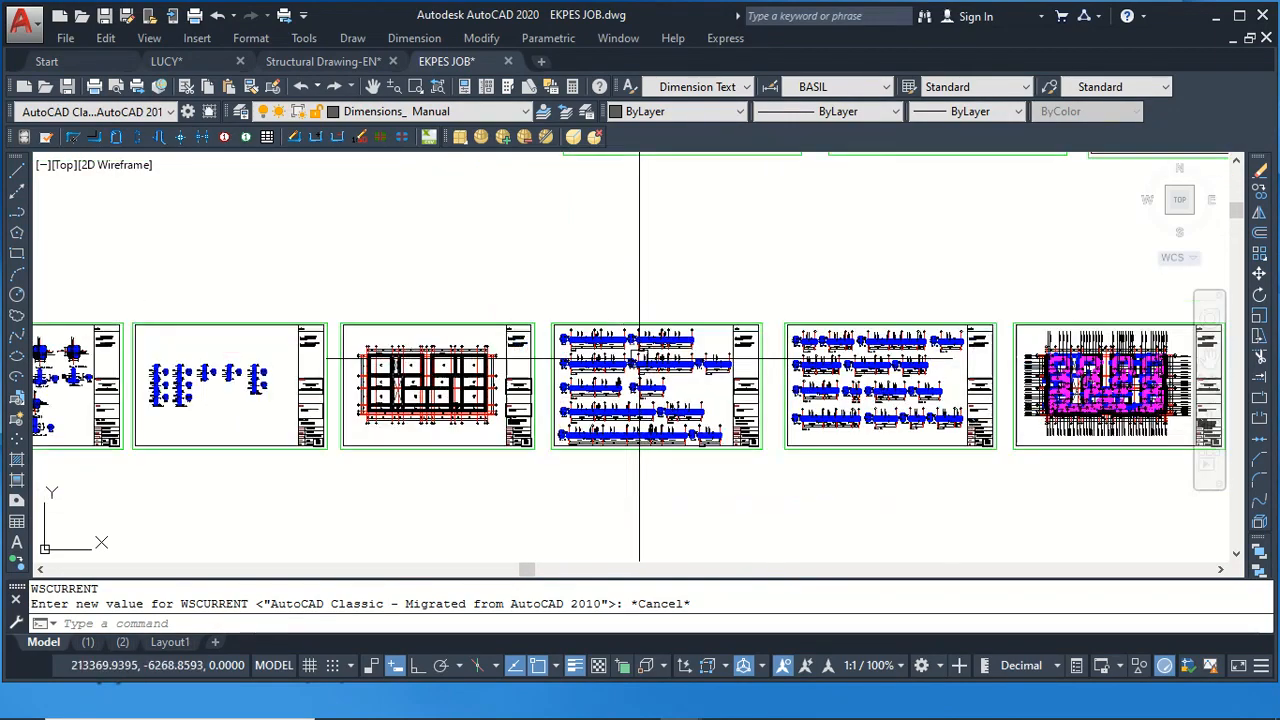
{"action": "scroll", "coordinate": [528, 419], "scroll_direction": "up", "scroll_amount": 9}
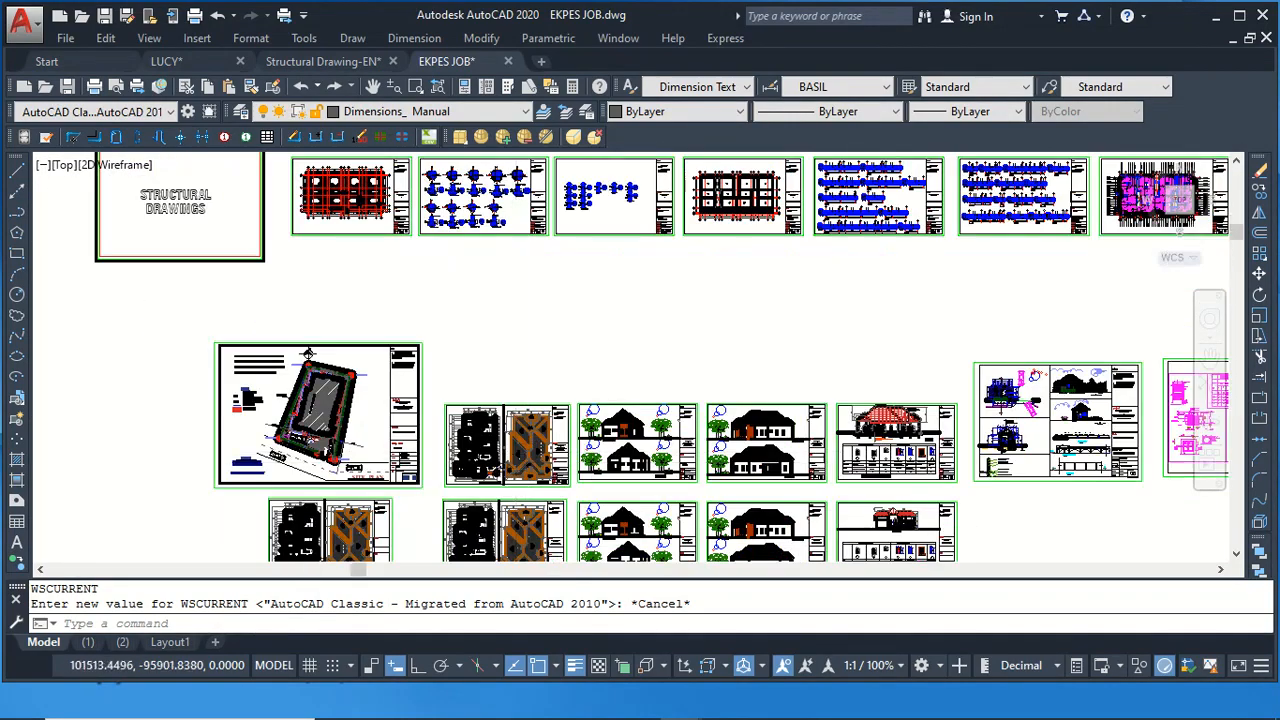
Examine the bungalow project's ground floor and roof plan sheet and its site plan sheet
{"action": "scroll", "coordinate": [346, 441], "scroll_direction": "down", "scroll_amount": 2}
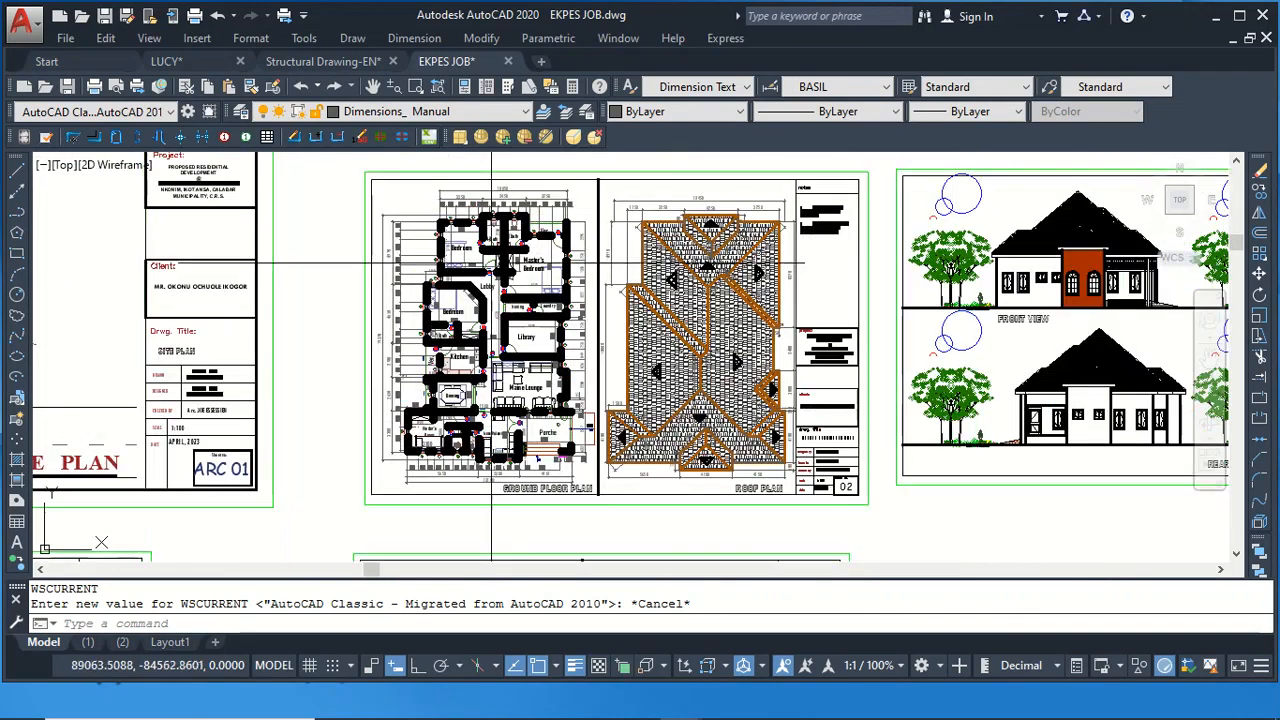
{"action": "scroll", "coordinate": [448, 430], "scroll_direction": "up", "scroll_amount": 4}
{"action": "scroll", "coordinate": [448, 430], "scroll_direction": "down", "scroll_amount": 2}
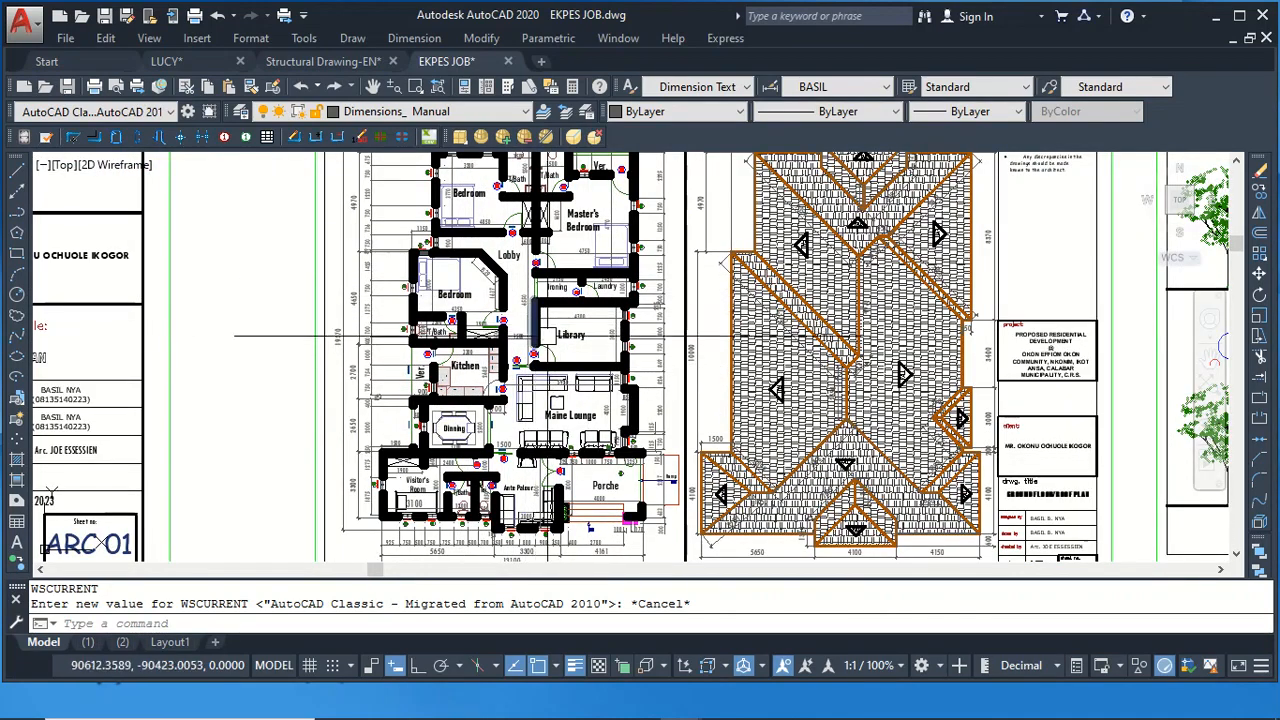
{"action": "scroll", "coordinate": [640, 330], "scroll_direction": "down", "scroll_amount": 2}
{"action": "scroll", "coordinate": [893, 405], "scroll_direction": "down", "scroll_amount": 4}
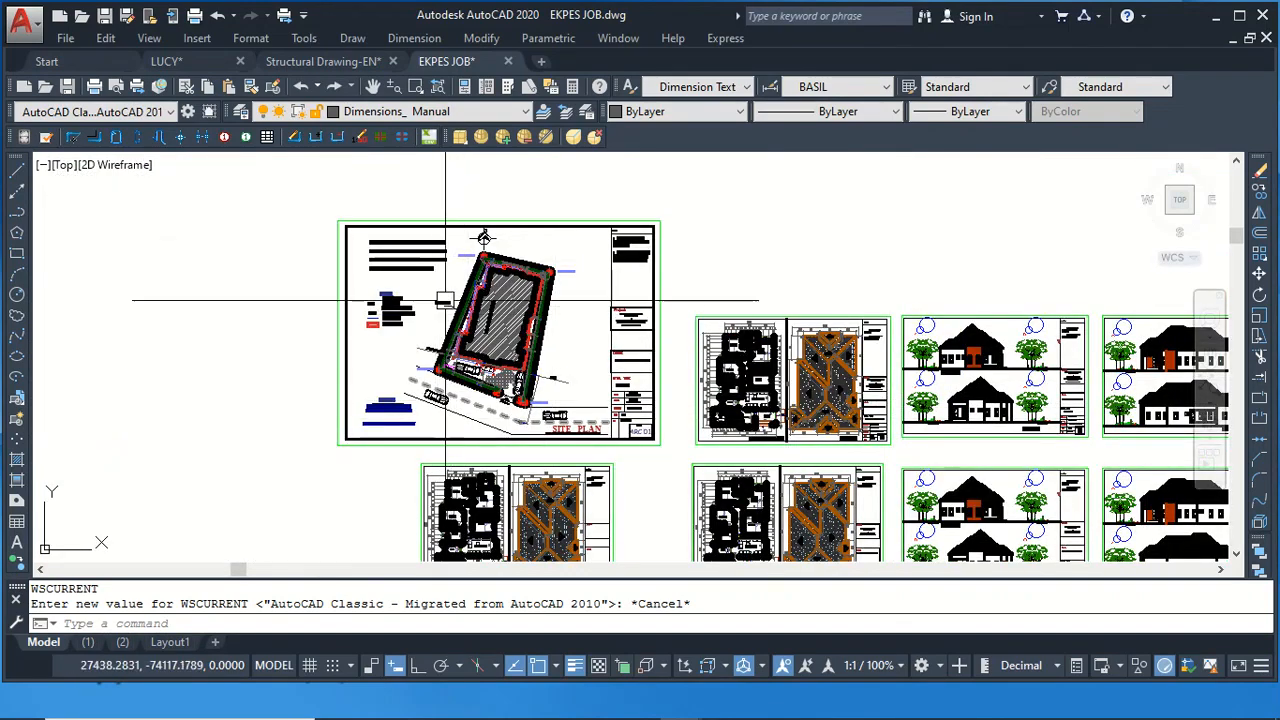
{"action": "scroll", "coordinate": [430, 320], "scroll_direction": "up", "scroll_amount": 6}
{"action": "scroll", "coordinate": [438, 329], "scroll_direction": "down", "scroll_amount": 1}
{"action": "scroll", "coordinate": [438, 329], "scroll_direction": "down", "scroll_amount": 3}
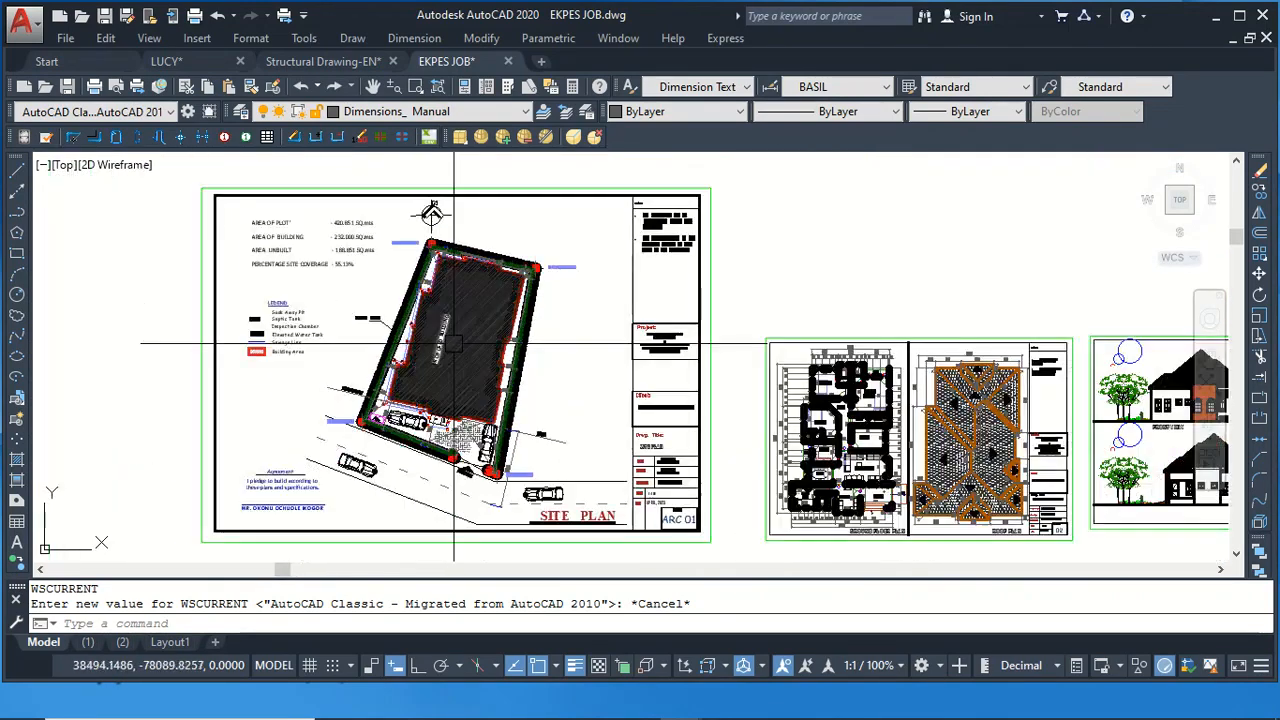
{"action": "scroll", "coordinate": [463, 381], "scroll_direction": "up", "scroll_amount": 3}
{"action": "scroll", "coordinate": [463, 381], "scroll_direction": "up", "scroll_amount": 2}
{"action": "scroll", "coordinate": [430, 270], "scroll_direction": "down", "scroll_amount": 5}
{"action": "scroll", "coordinate": [451, 258], "scroll_direction": "up", "scroll_amount": 1}
Switch to the desktop and view the QR code image and the Word document containing the Jotform app link
{"action": "left_click", "coordinate": [1215, 15]}
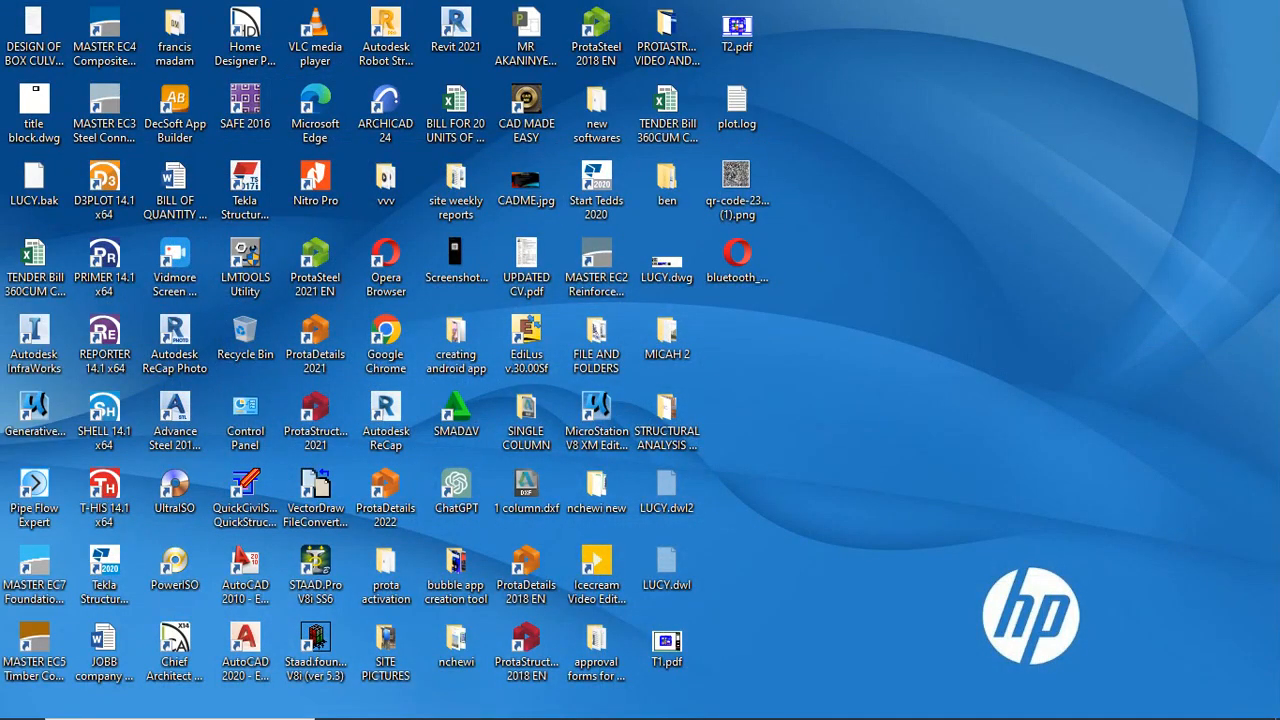
{"action": "double_click", "coordinate": [736, 180]}
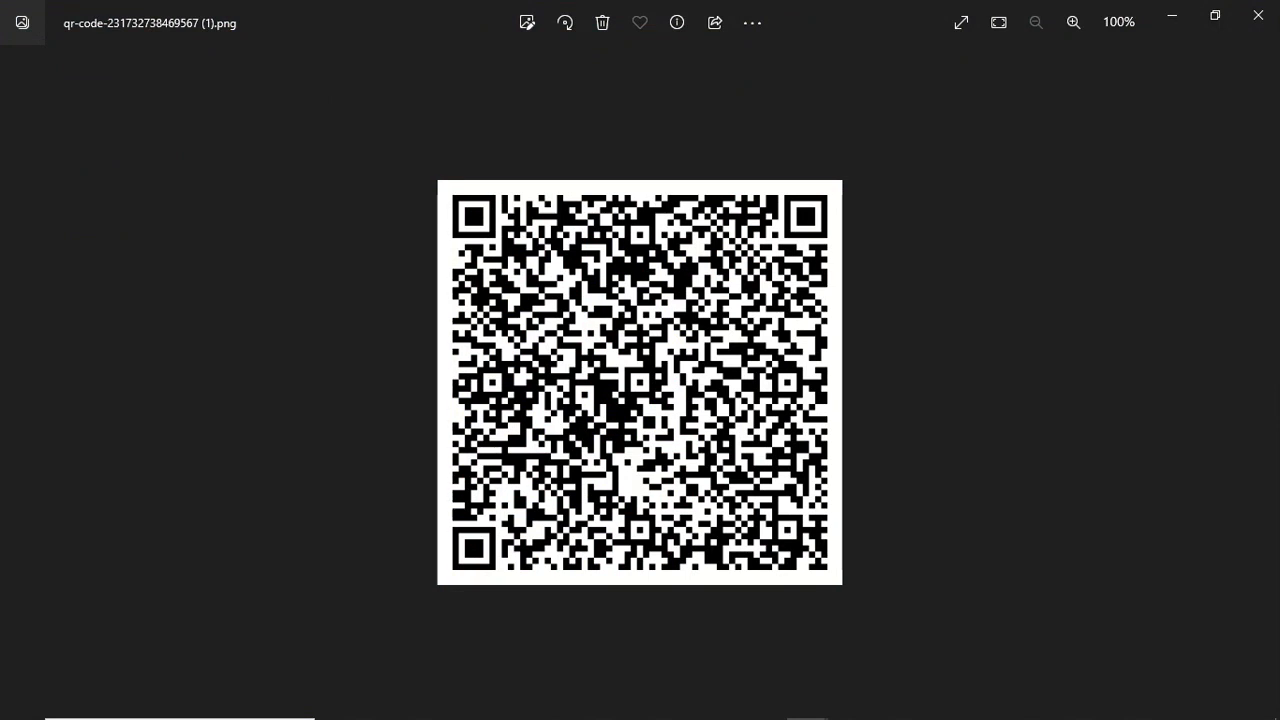
{"action": "left_click", "coordinate": [1172, 15]}
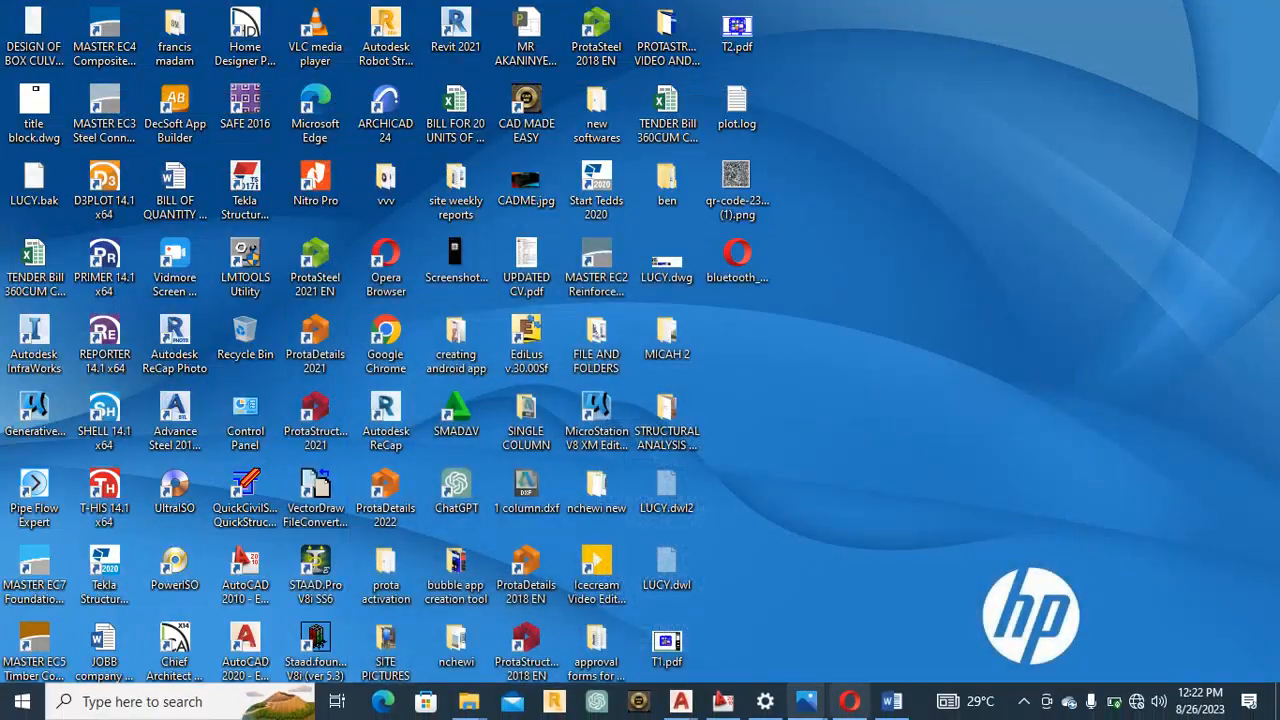
{"action": "left_click", "coordinate": [891, 702]}
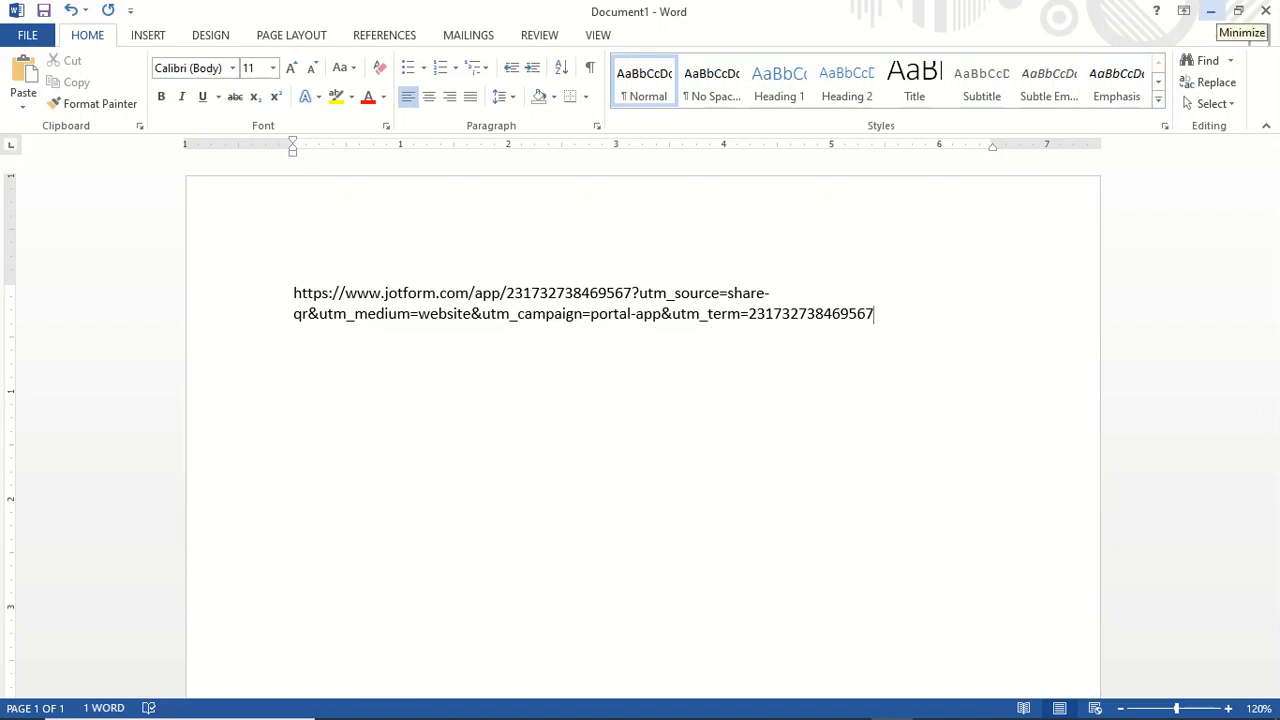
{"action": "left_click", "coordinate": [1210, 10]}
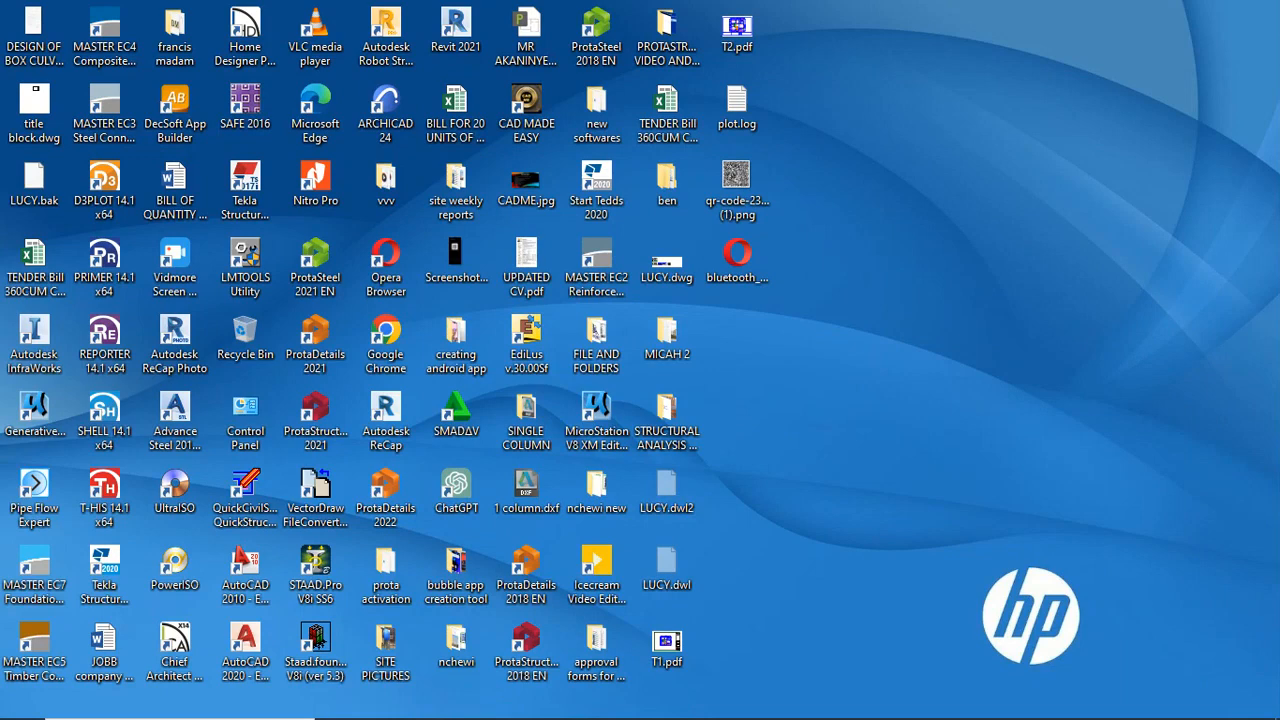
Check the Windows microphone privacy settings and launch the Vidmore screen recorder from the desktop
{"action": "mouse_move", "coordinate": [966, 717]}
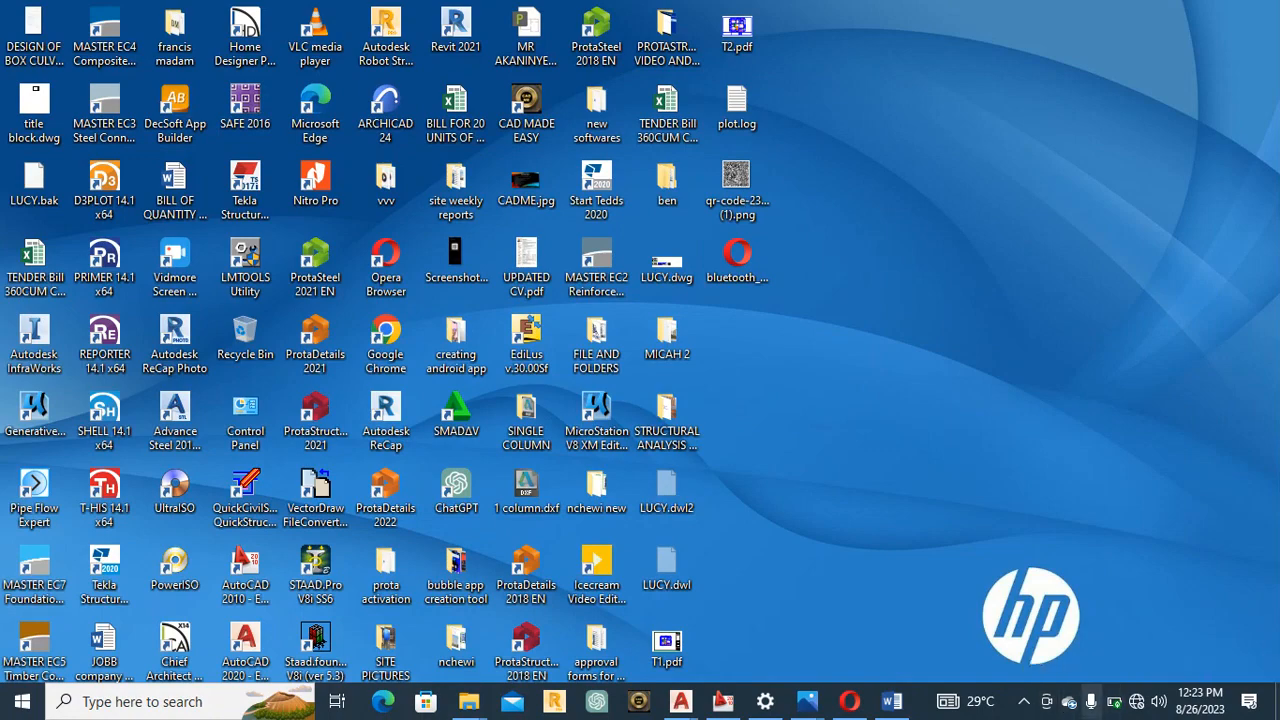
{"action": "left_click", "coordinate": [1091, 701]}
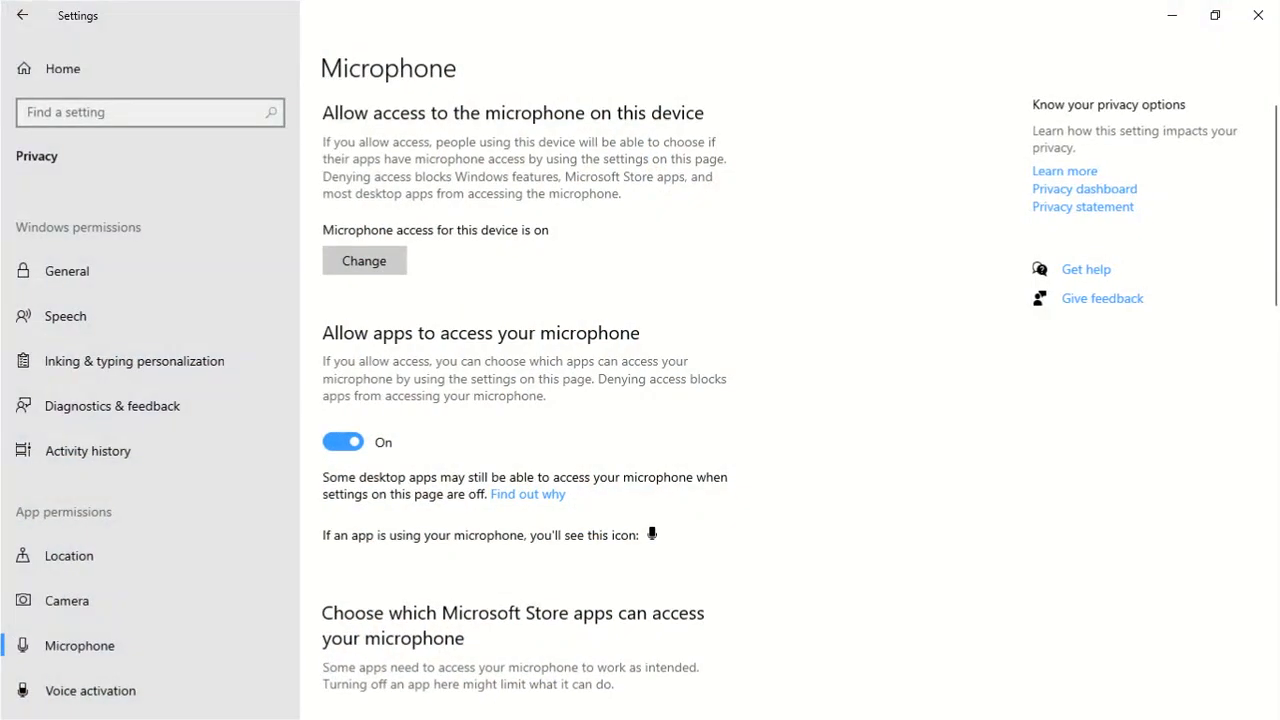
{"action": "left_click", "coordinate": [1258, 15]}
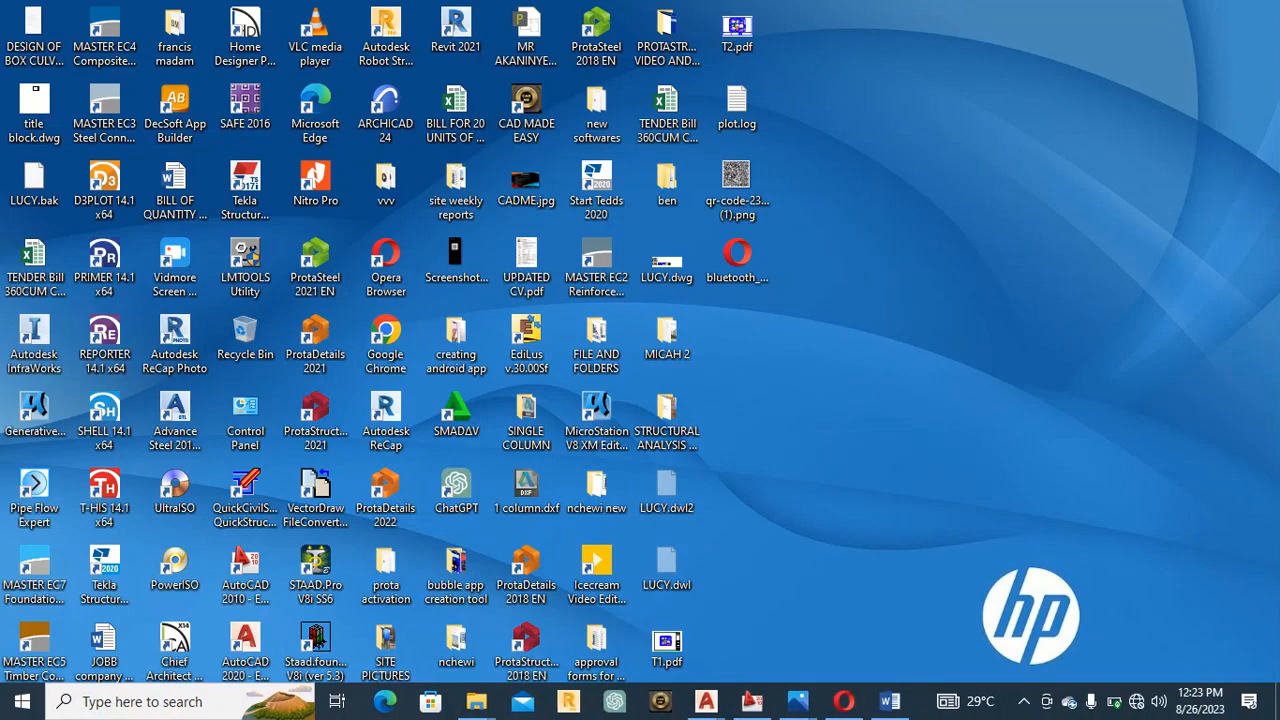
{"action": "left_click", "coordinate": [175, 266]}
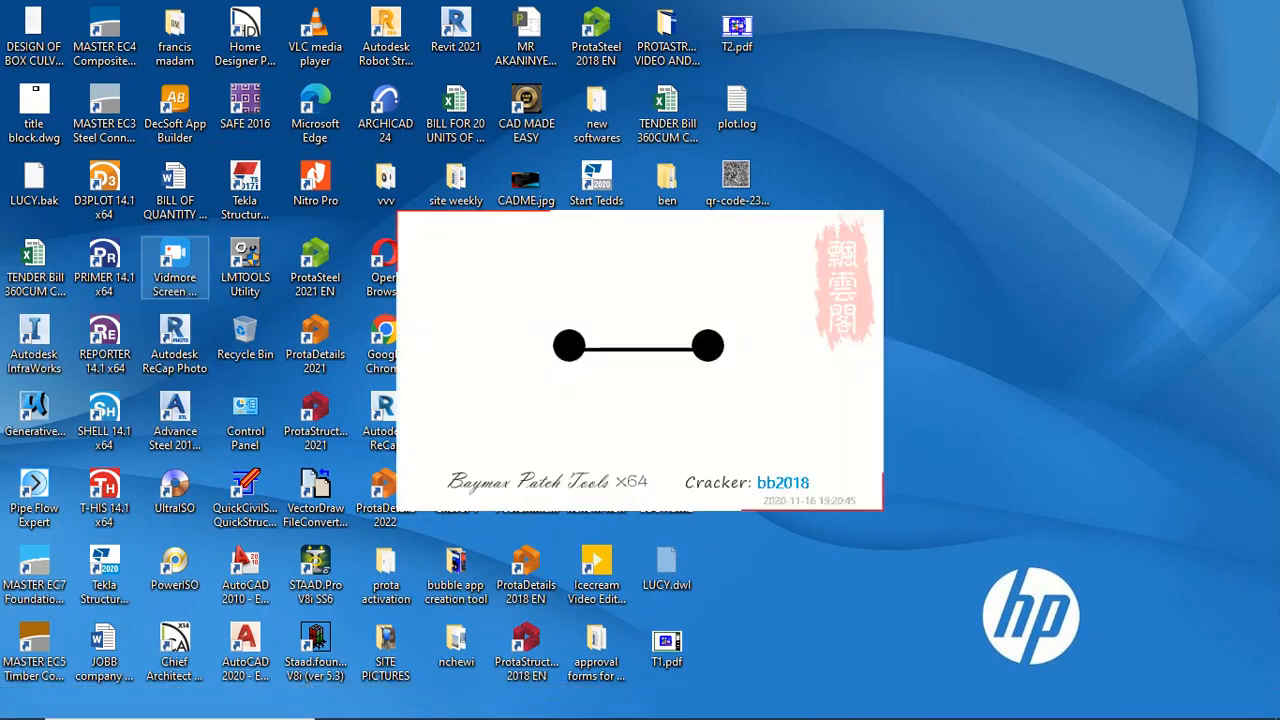